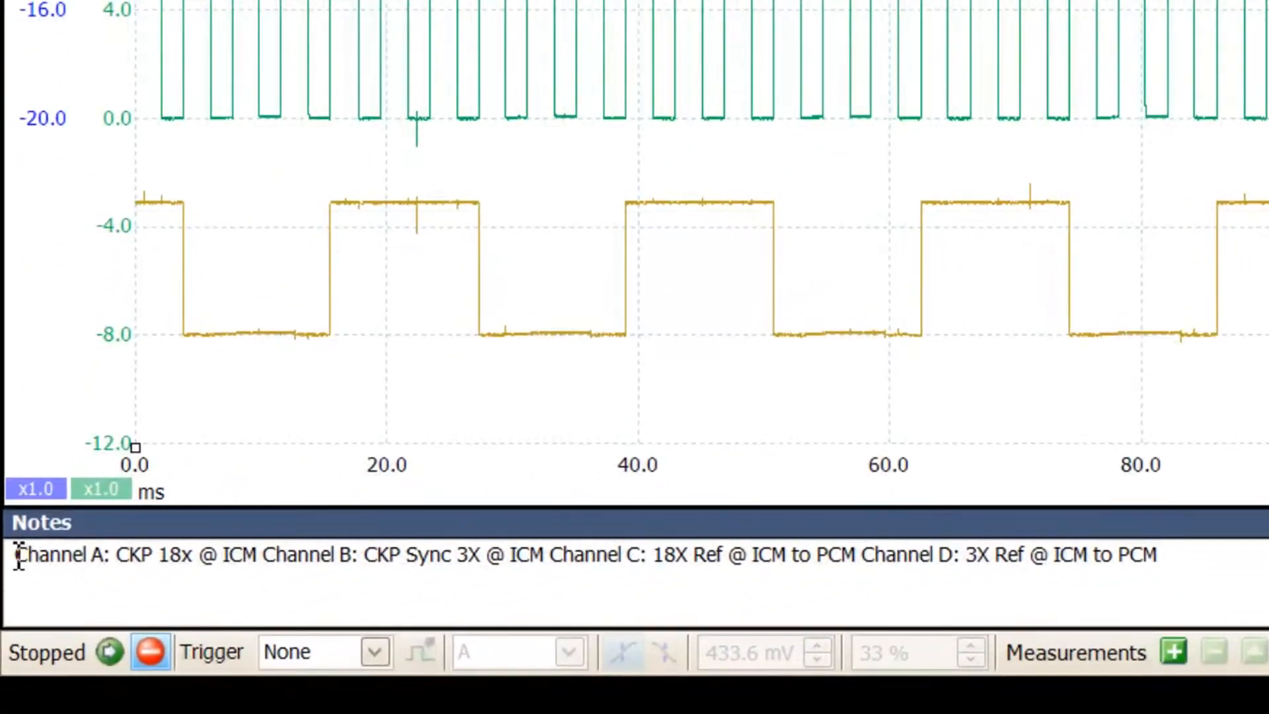
Highlight the notes describing what channels A to D are connected to, and clear the selection.
left_click_drag(18, 555, 1198, 585)
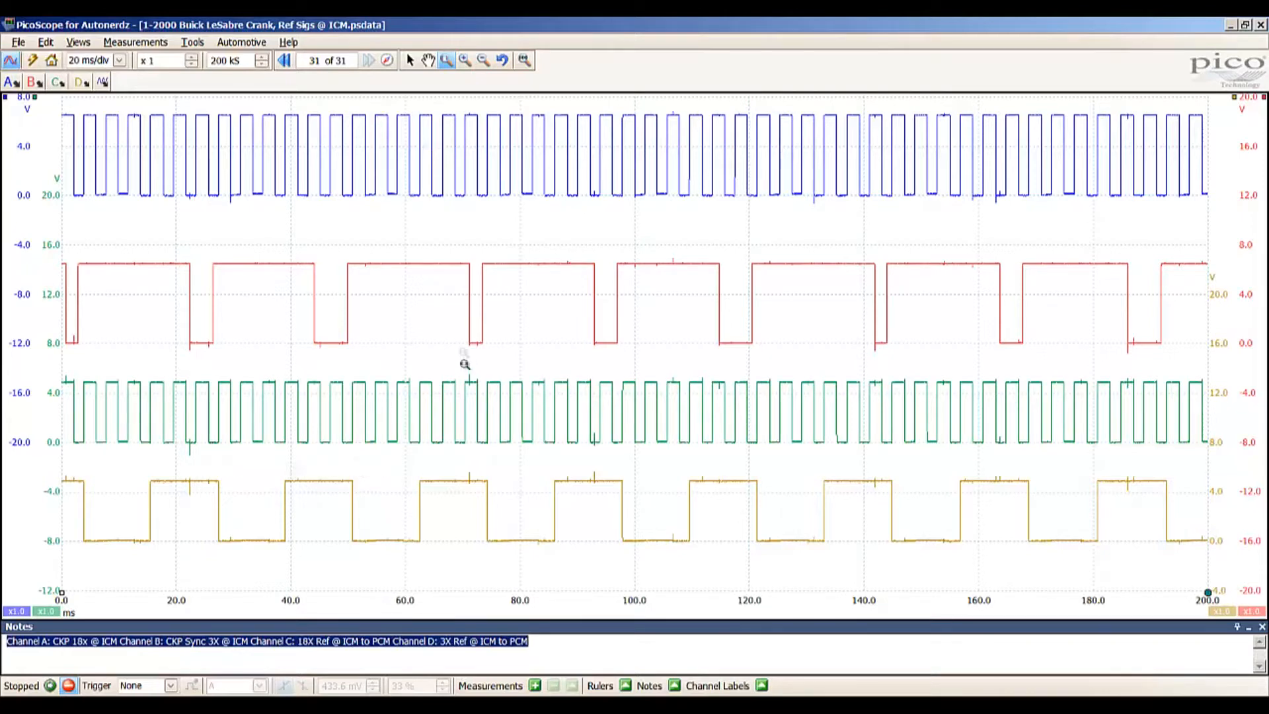
left_click(512, 325)
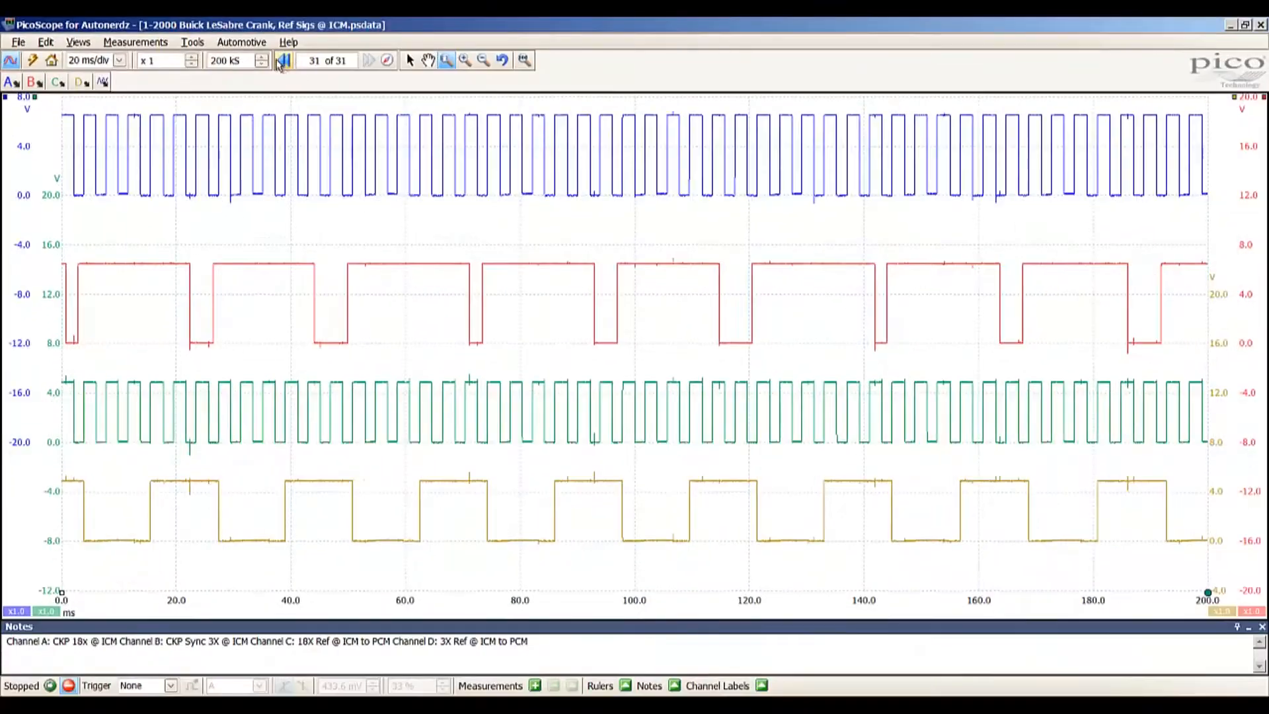
Page back through the captured waveform buffers from the last one to buffer 1 of 31.
left_click(284, 61)
left_click(285, 61)
left_click(285, 61)
left_click(284, 61)
left_click(285, 61)
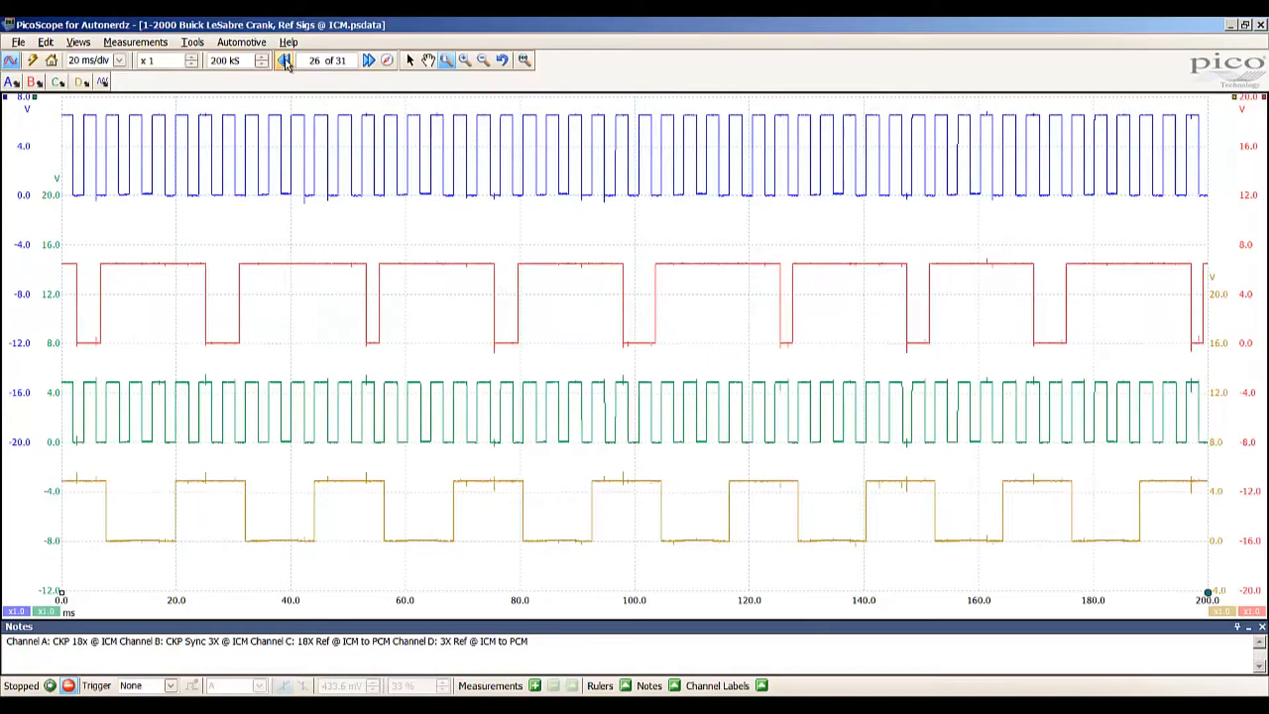
left_click(285, 61)
left_click(285, 61)
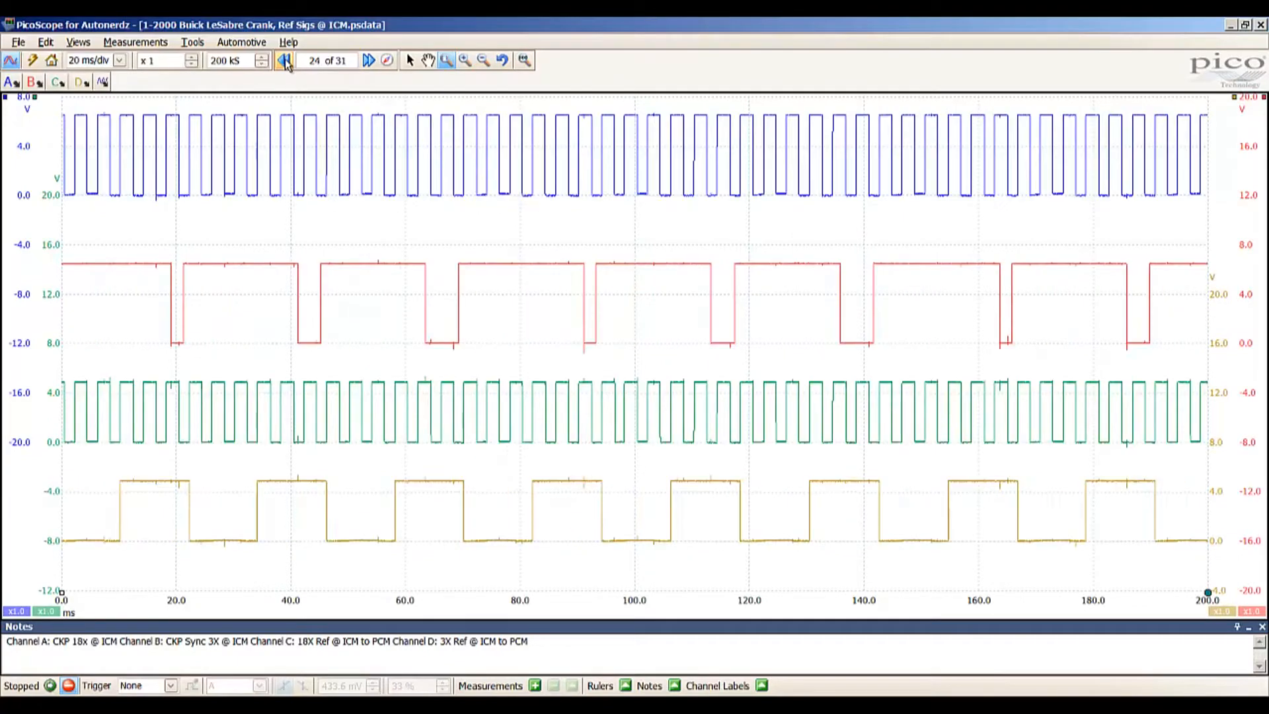
left_click(285, 61)
left_click(285, 61)
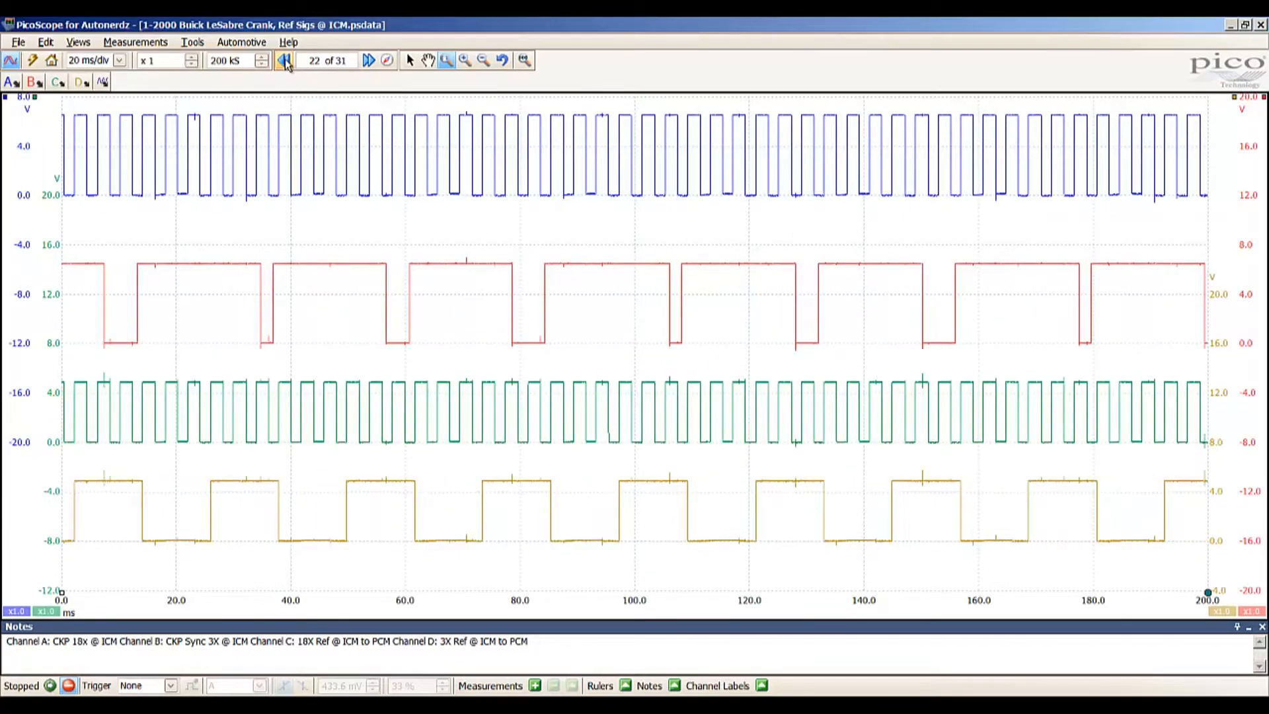
left_click(284, 61)
left_click(285, 61)
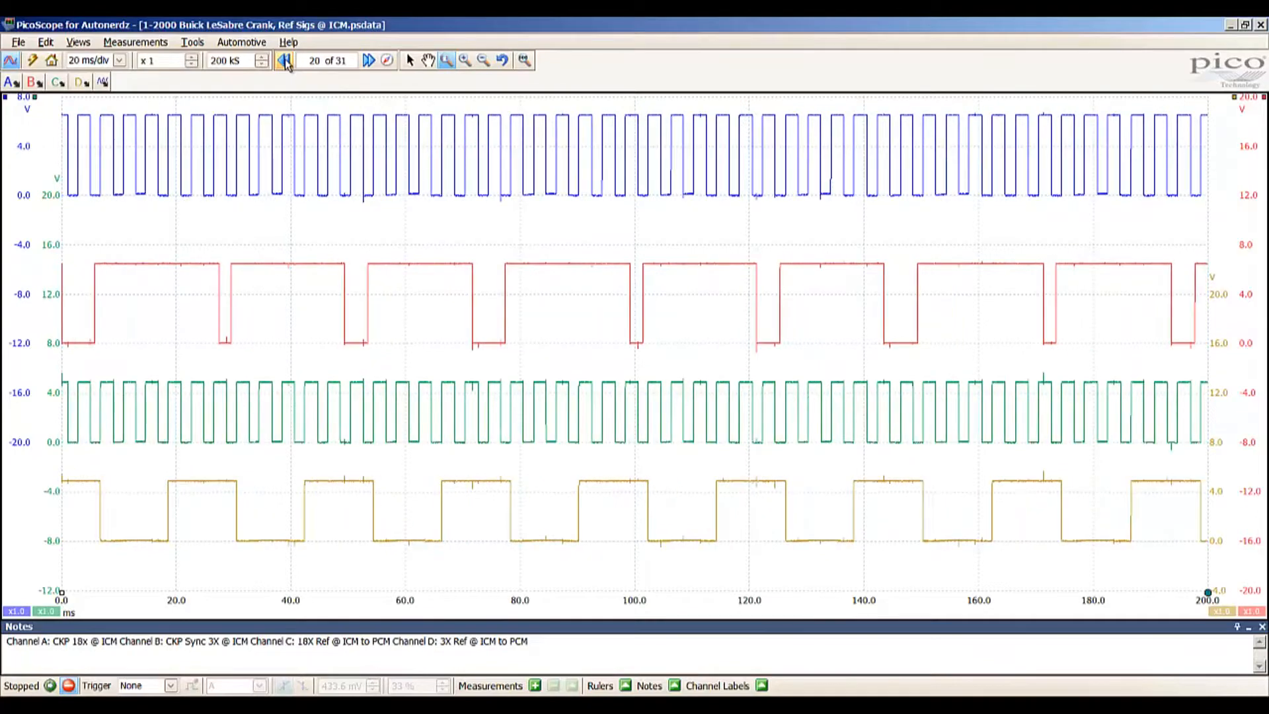
left_click(285, 61)
left_click(285, 61)
left_click(285, 61)
left_click(284, 61)
left_click(285, 61)
left_click(285, 61)
left_click(285, 61)
left_click(285, 61)
left_click(284, 61)
left_click(285, 61)
left_click(285, 61)
left_click(285, 61)
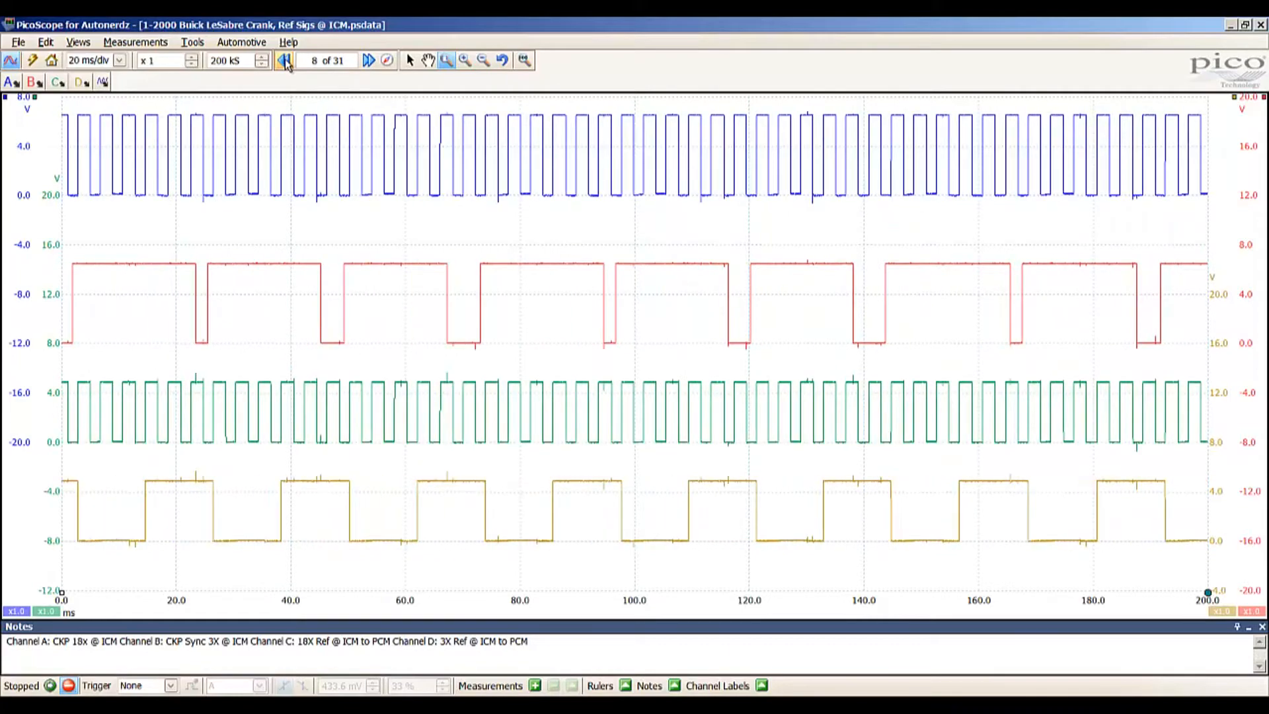
left_click(285, 61)
left_click(285, 61)
left_click(285, 61)
left_click(285, 60)
left_click(284, 61)
left_click(285, 60)
left_click(285, 61)
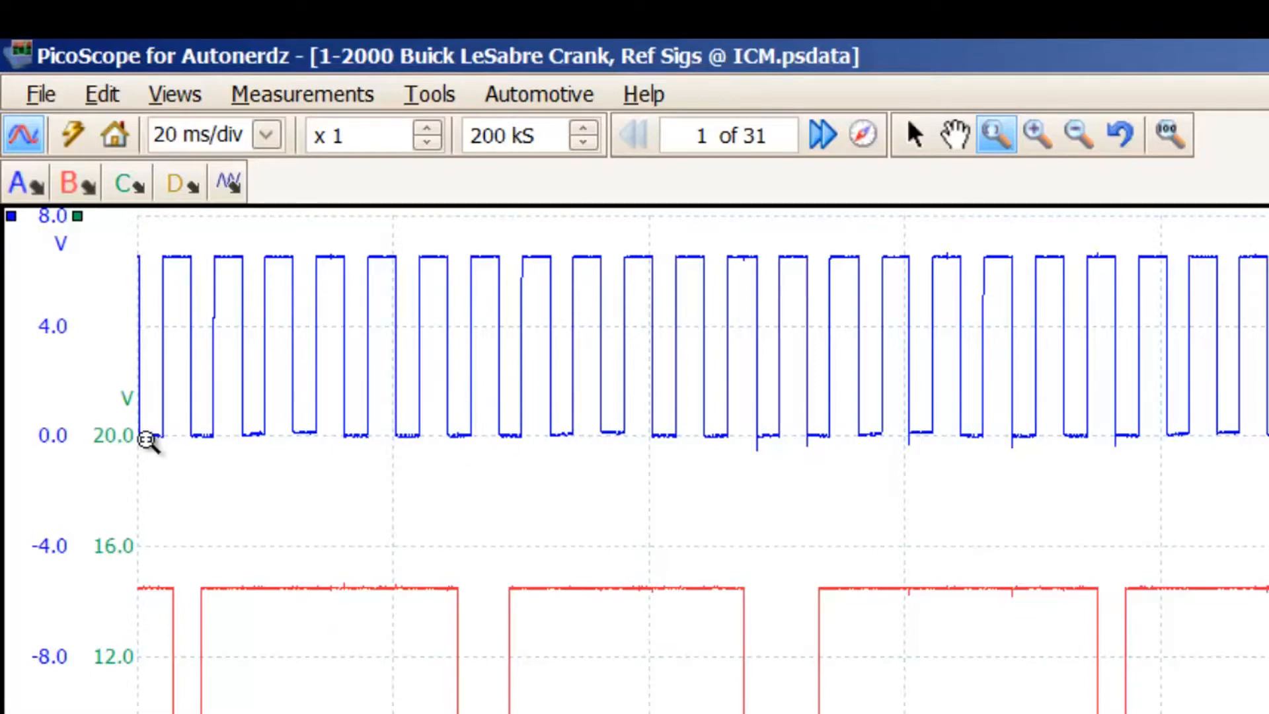
Measure channel A's signal amplitude with one voltage ruler set to exactly 0 and the second aligned to the pulse tops.
left_click_drag(14, 218, 182, 441)
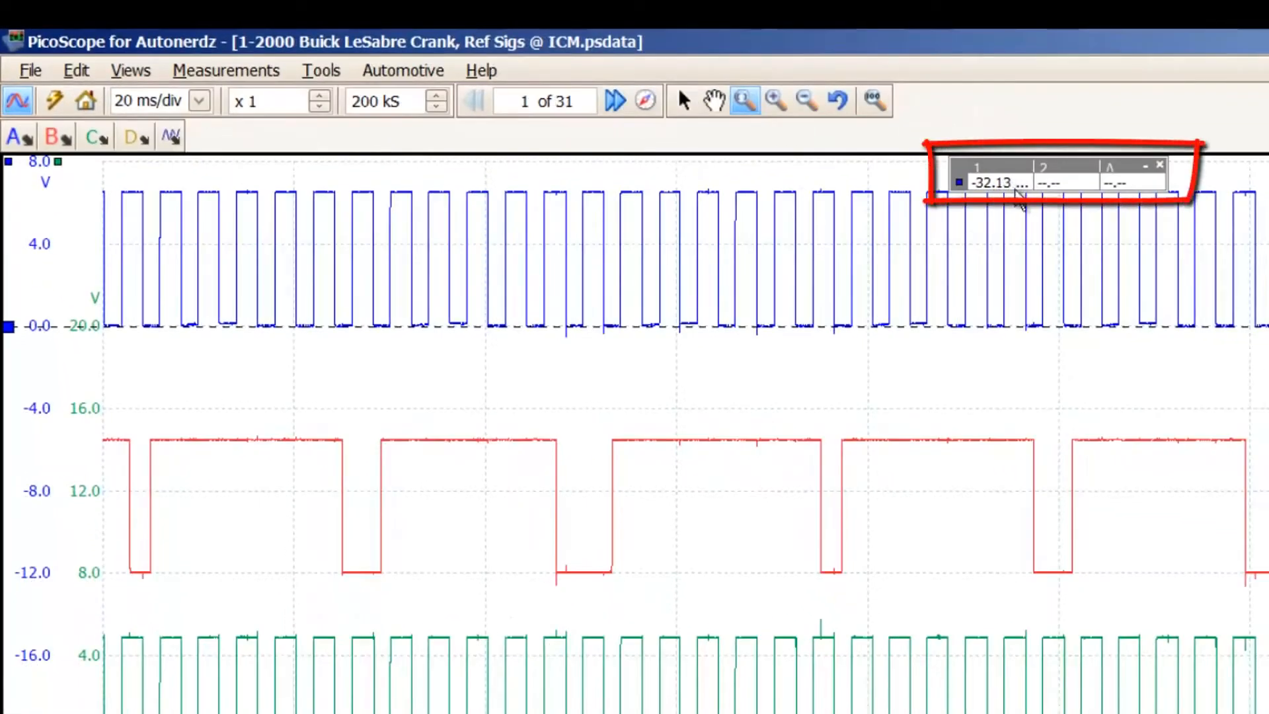
double_click(1022, 189)
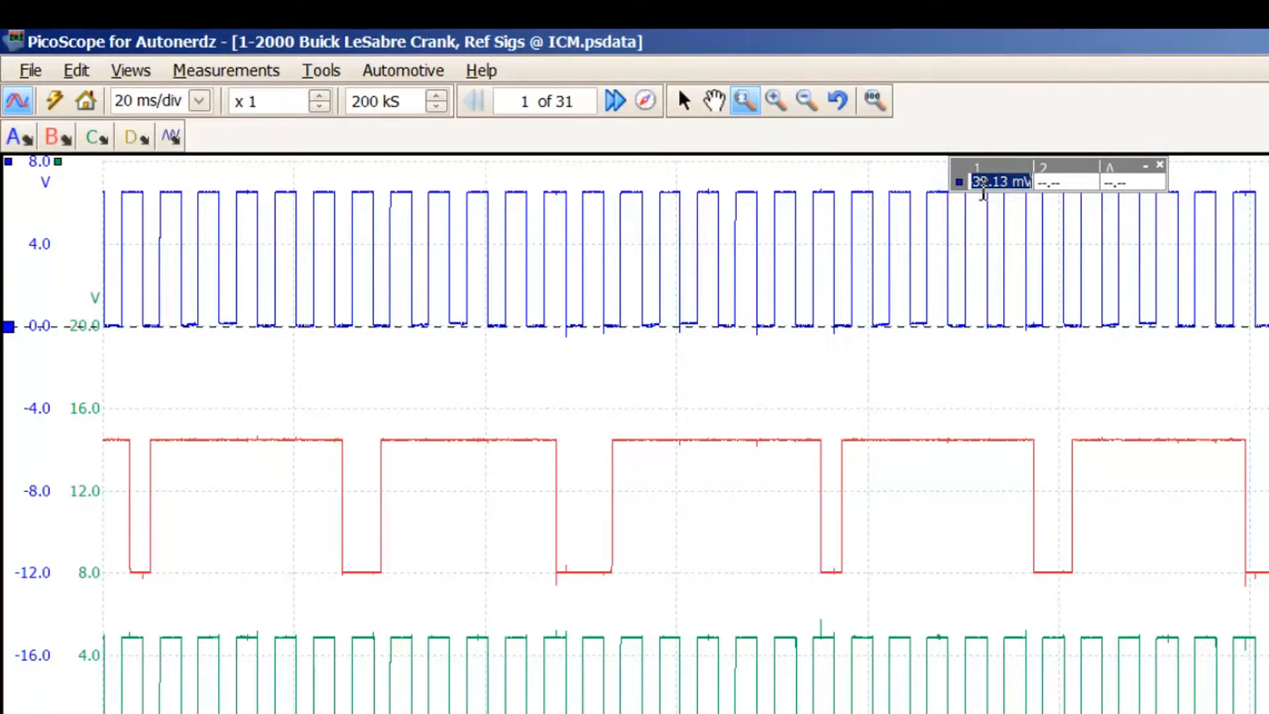
key("BackSpace")
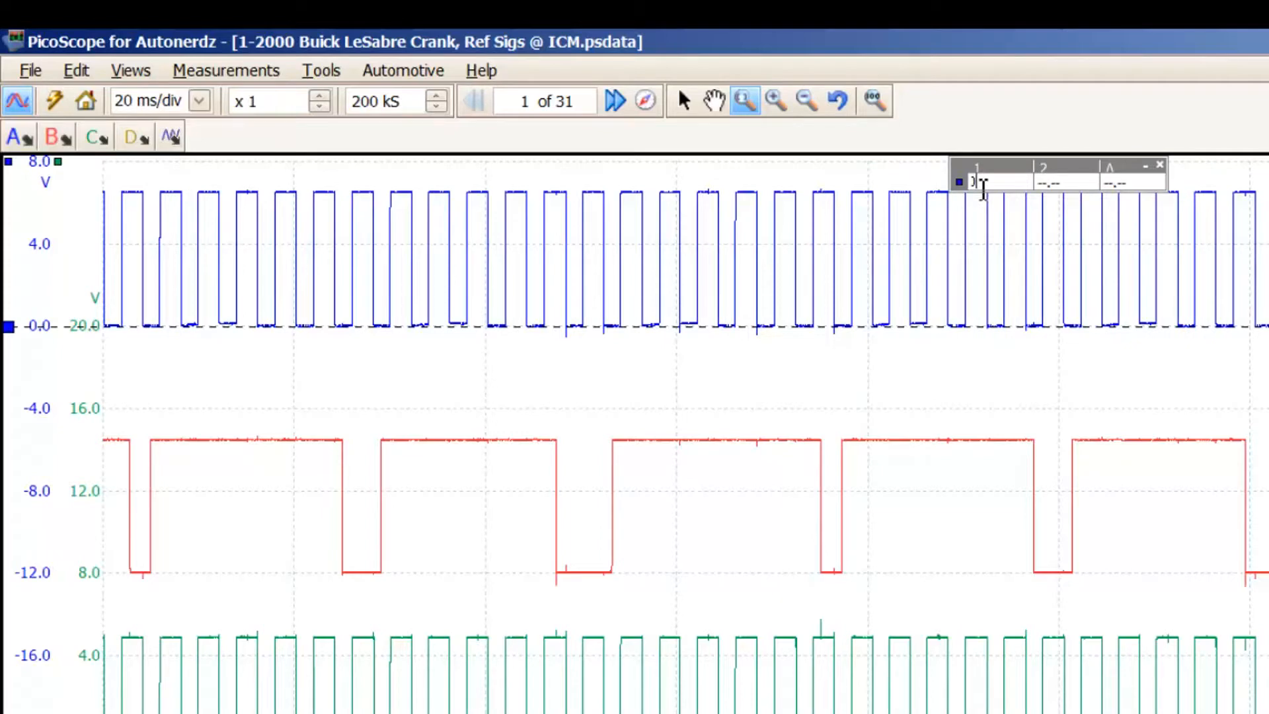
type("0")
key("Return")
left_click_drag(8, 161, 22, 189)
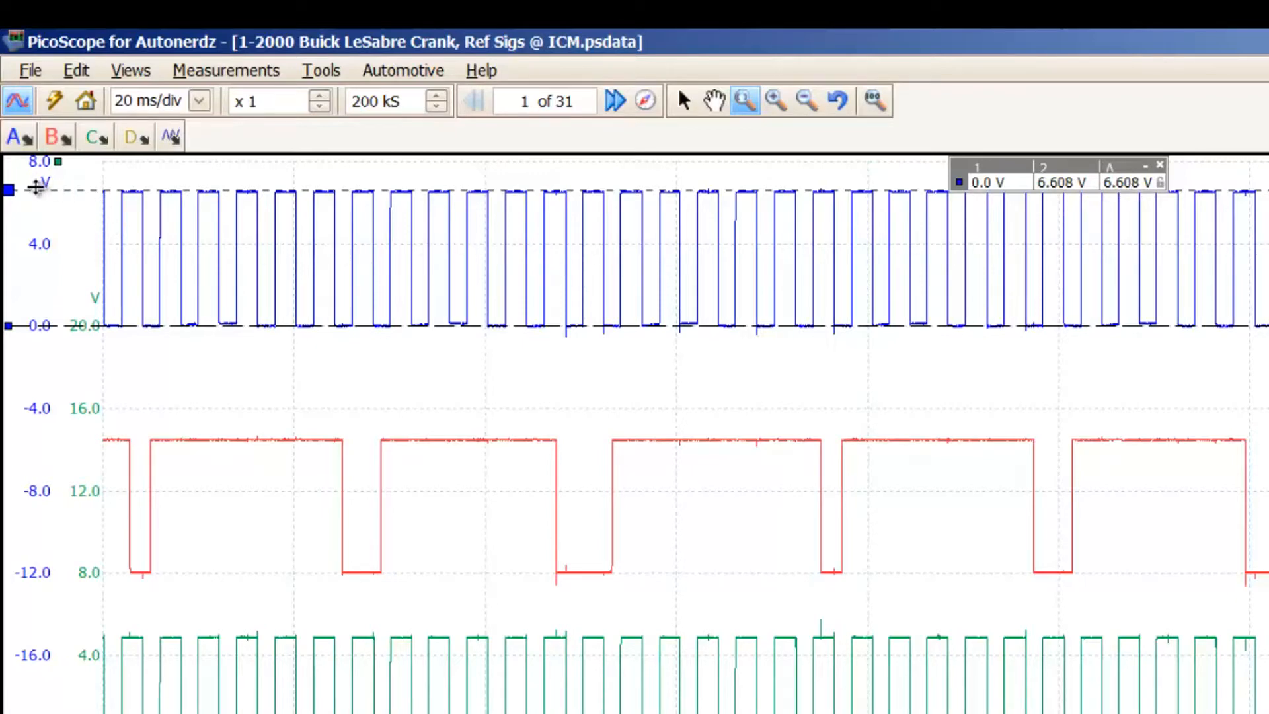
left_click_drag(10, 193, 12, 196)
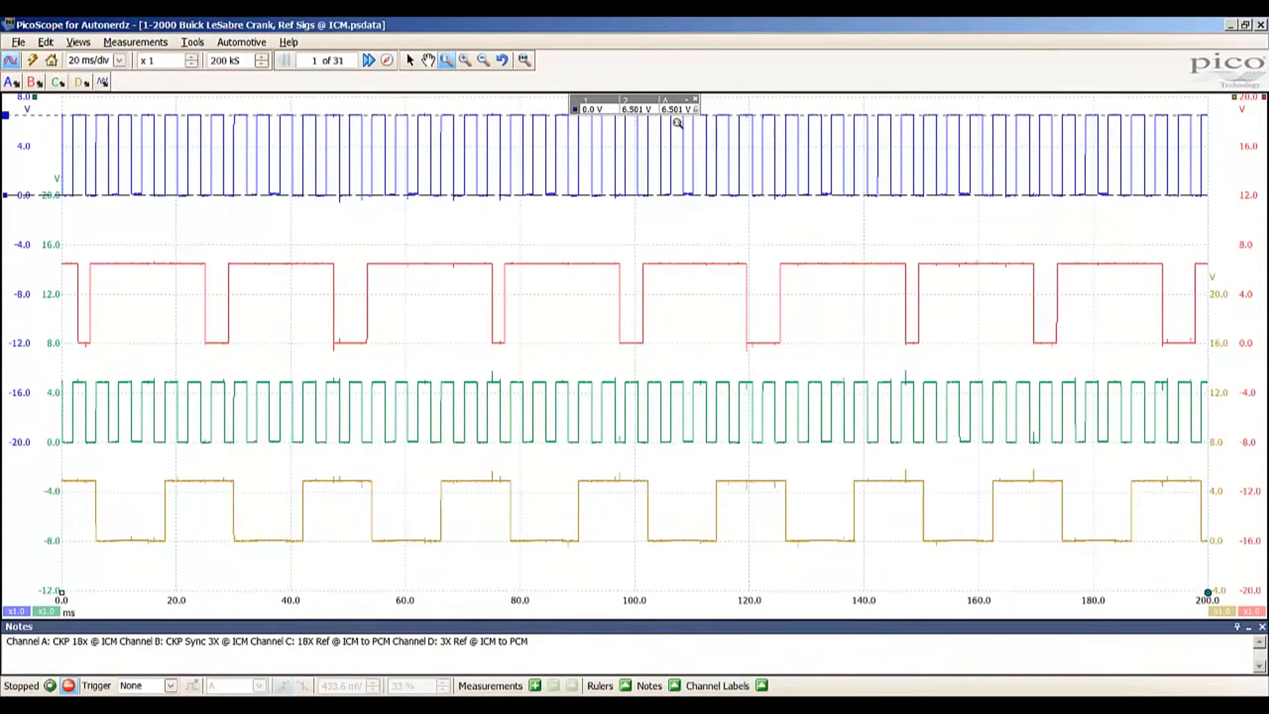
Measure channel B's signal amplitude with one voltage ruler set to exactly 0 and the second on its high level.
left_click_drag(1264, 98, 1132, 344)
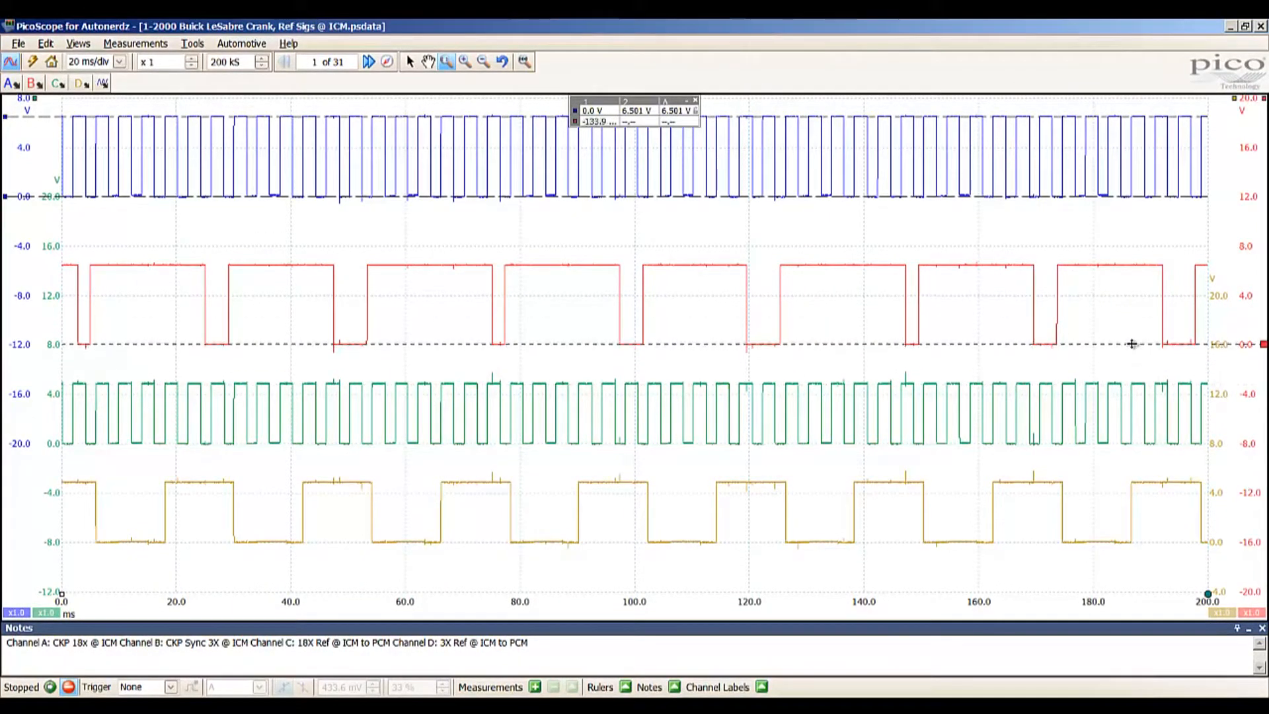
double_click(600, 123)
type("0")
key("Return")
left_click_drag(1263, 100, 1176, 266)
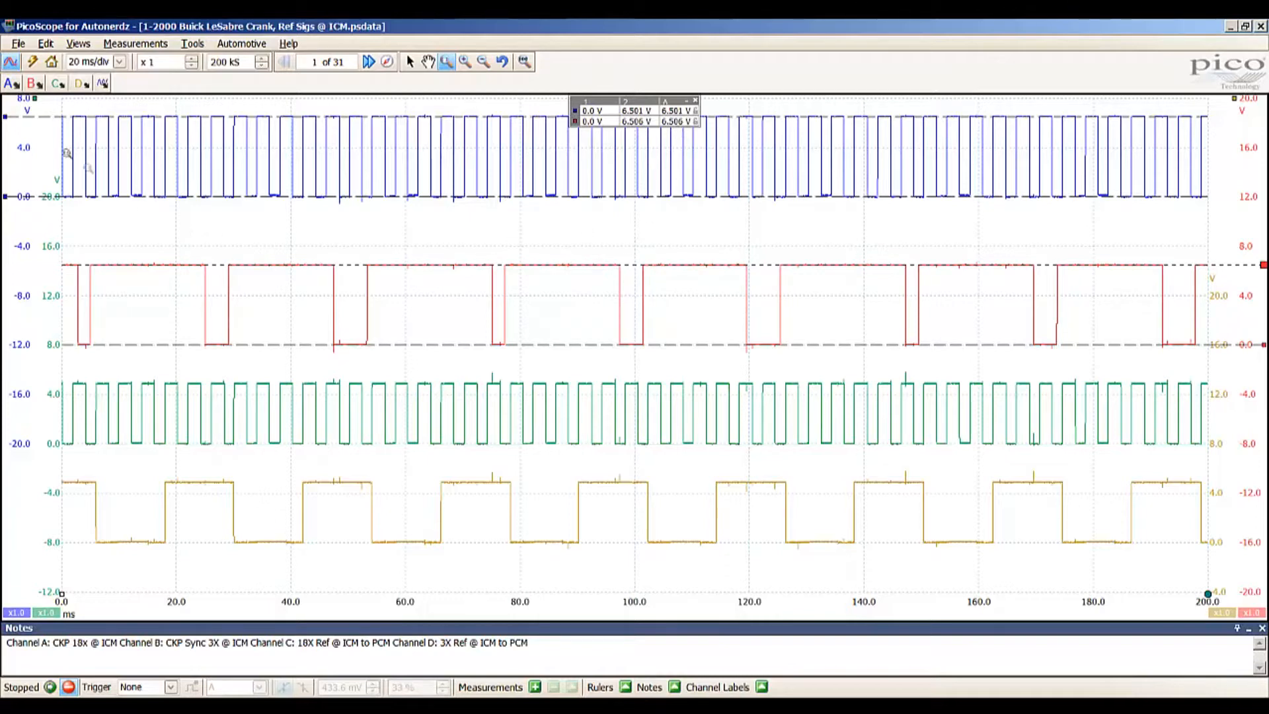
Measure channel C's signal amplitude with one voltage ruler set to 0 and the other on the tops of its pulses.
mouse_move(37, 99)
left_mouse_down()
mouse_move(138, 409)
mouse_move(163, 443)
mouse_move(174, 412)
left_mouse_up()
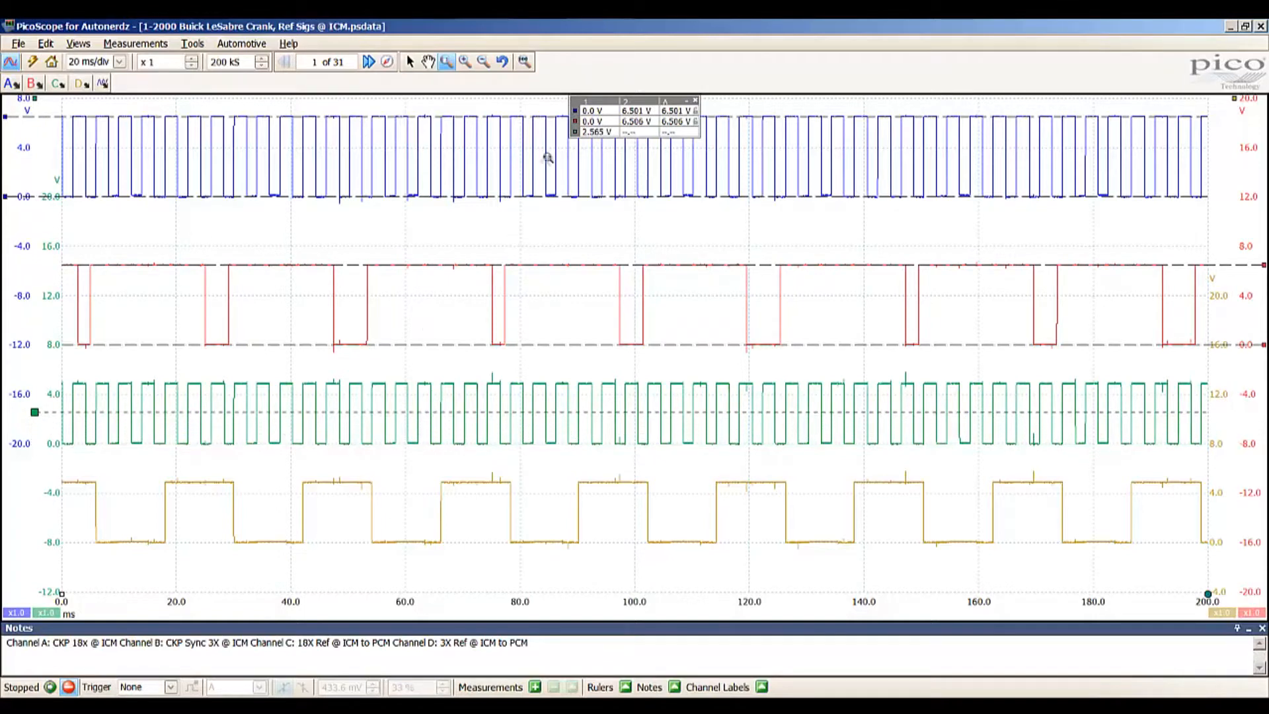
left_click(600, 133)
type("0")
key("Return")
left_click_drag(35, 99, 127, 383)
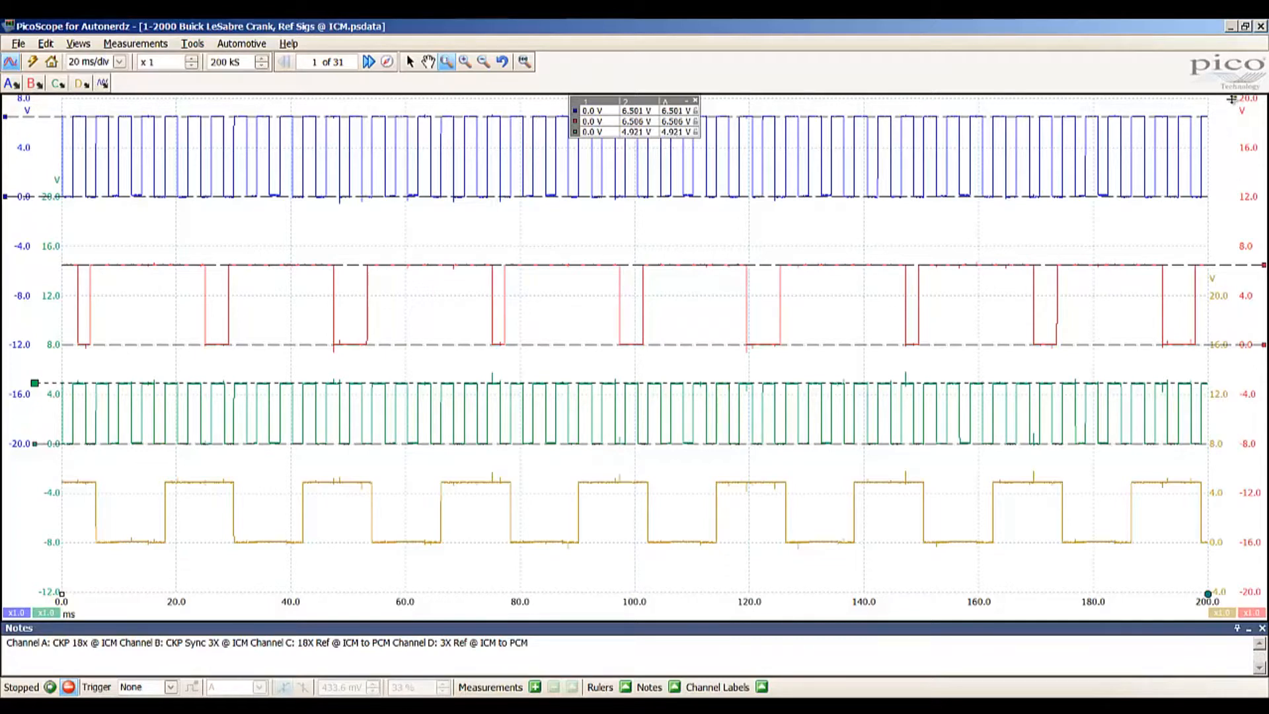
Measure channel D's signal amplitude with voltage rulers at 0 and its high level, and remove all rulers.
left_click_drag(1232, 99, 1069, 542)
left_click(604, 143)
type("0")
key("Return")
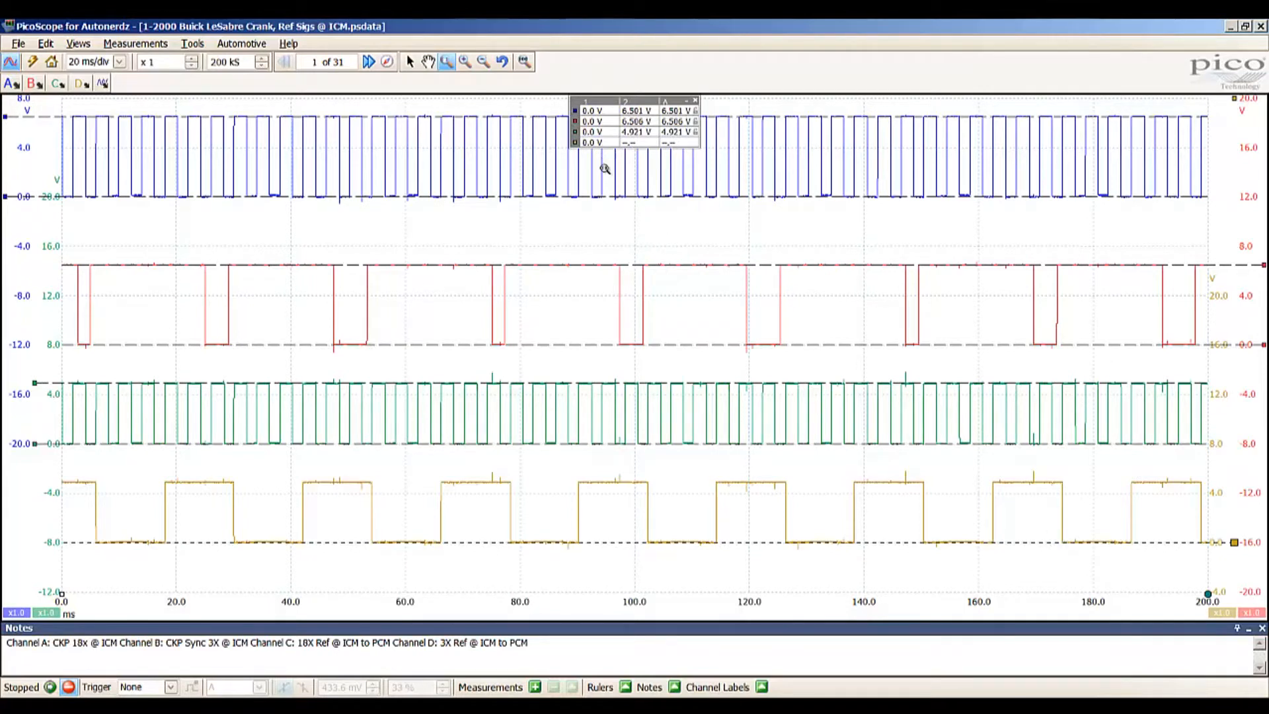
left_click_drag(1233, 99, 1094, 483)
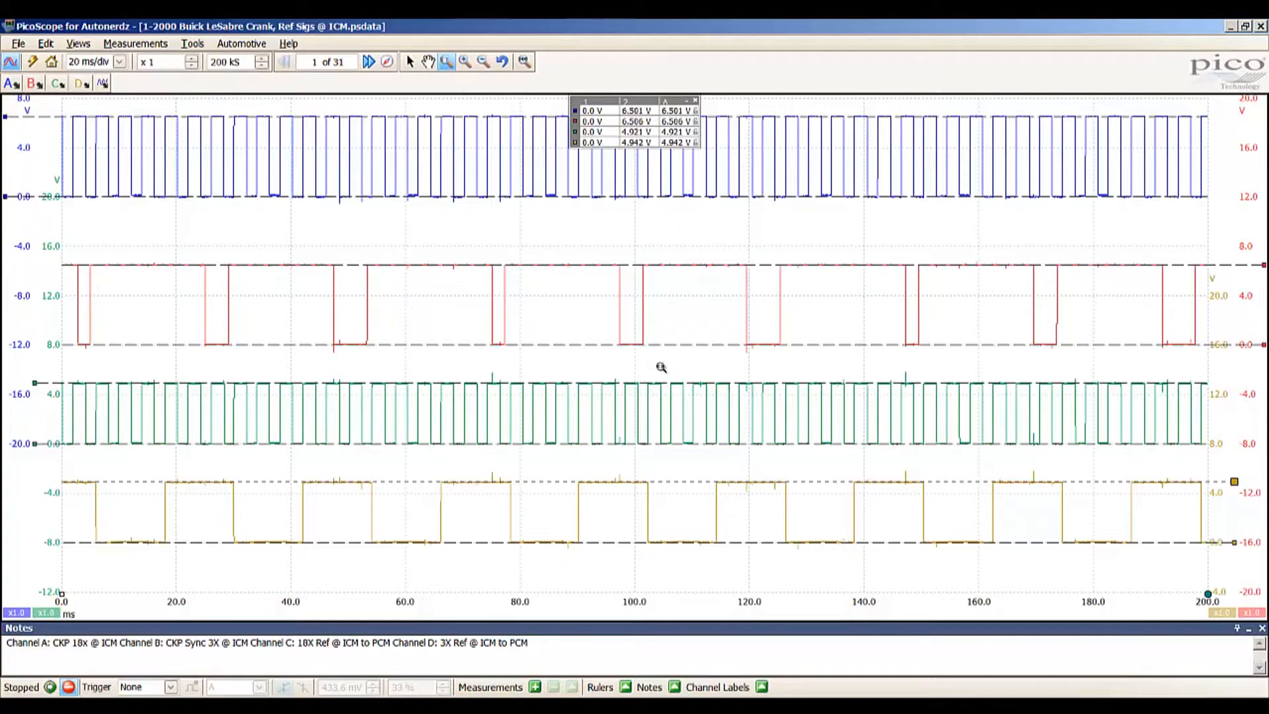
left_click(695, 103)
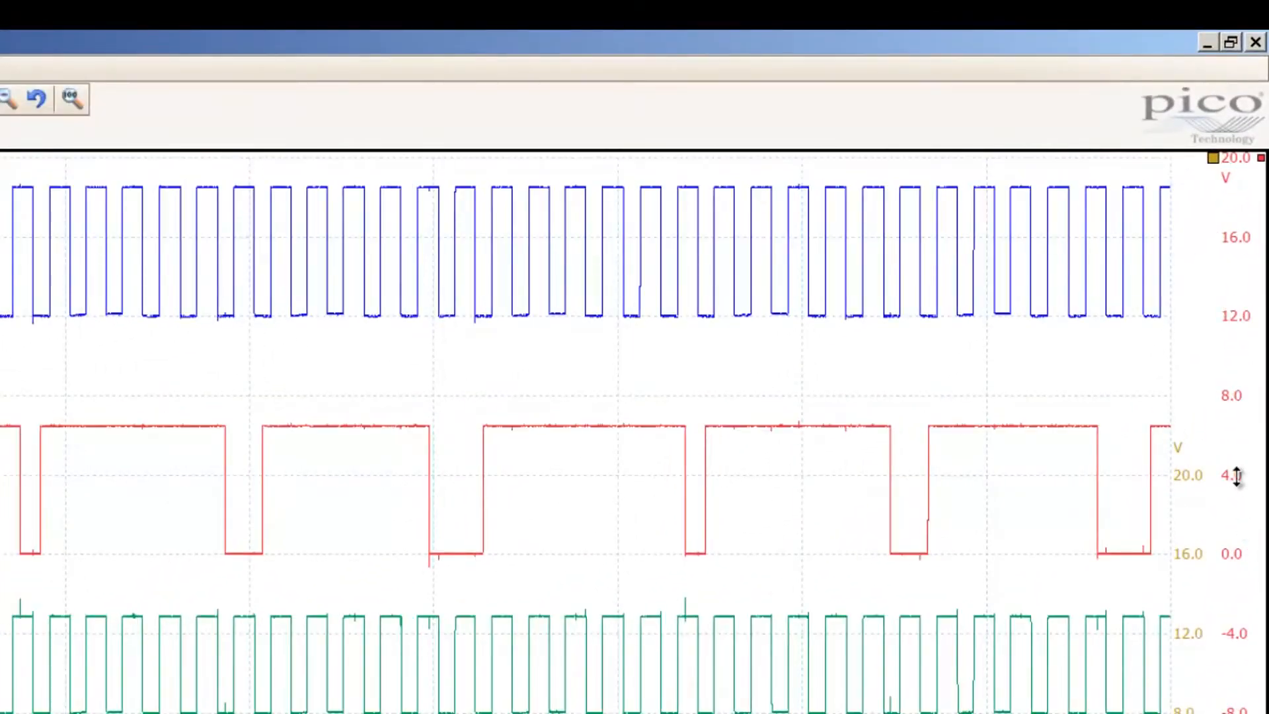
Shift channel B's trace up so it overlays channel A's, keeping the graph in full view.
mouse_move(1236, 475)
left_mouse_down()
mouse_move(1201, 264)
mouse_move(1218, 425)
mouse_move(1213, 615)
mouse_move(1211, 238)
left_mouse_up()
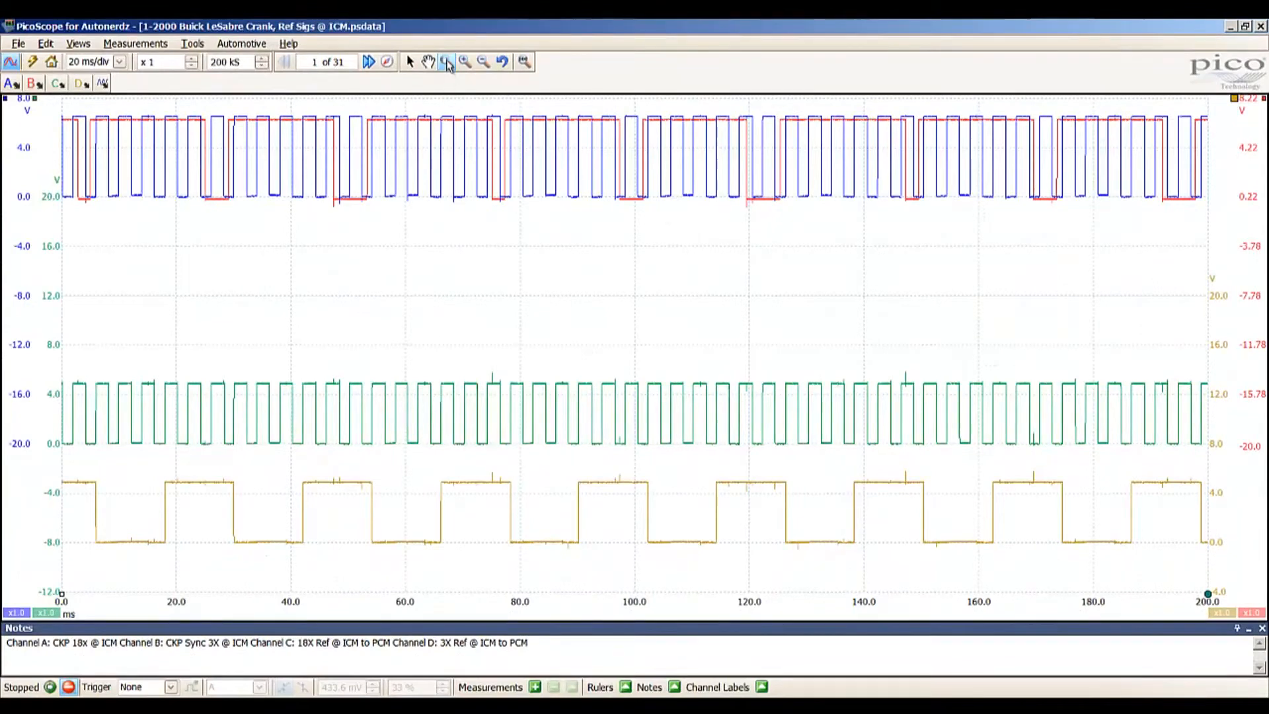
left_click(447, 61)
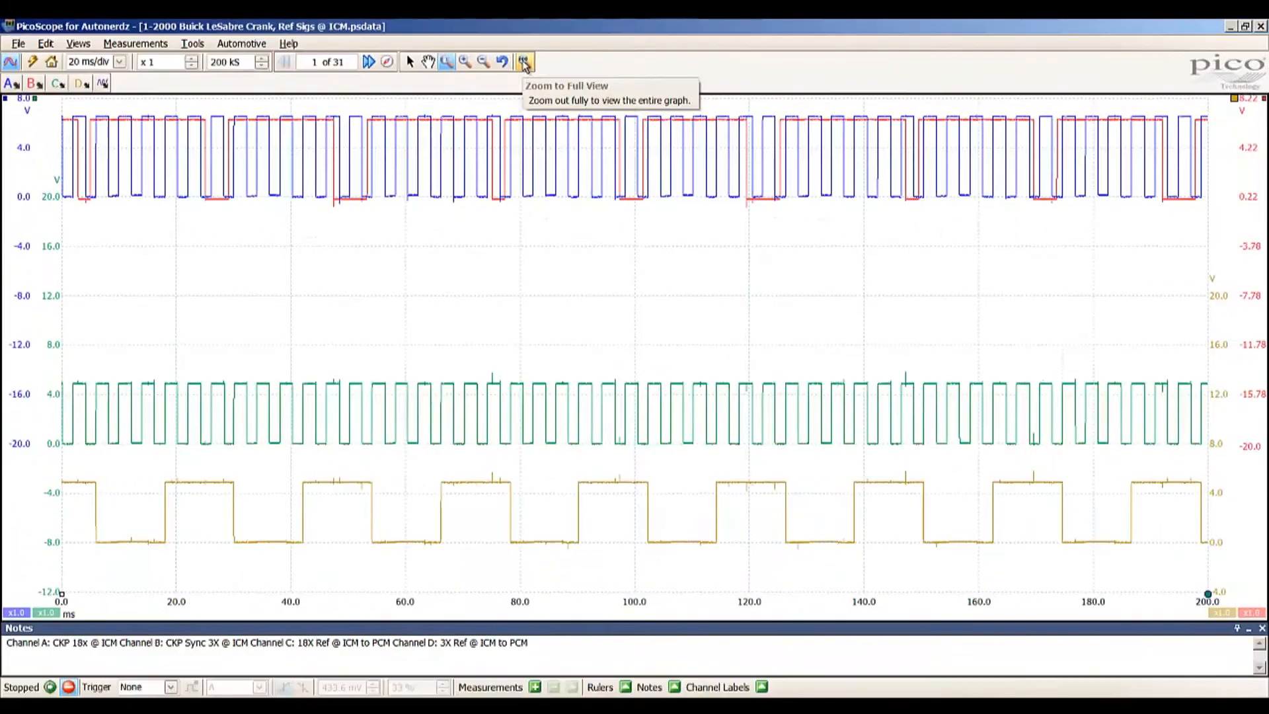
left_click(524, 64)
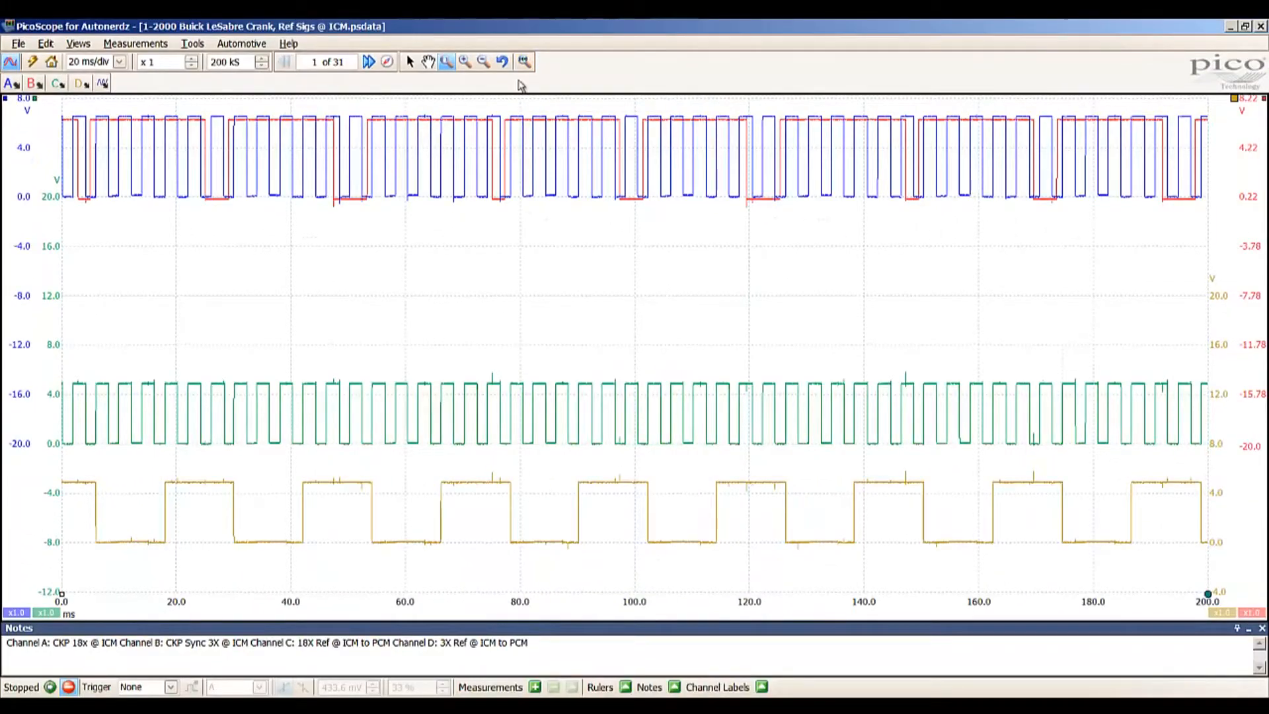
Zoom in on channel C's pulses to x8 and zoom back out to x1.
left_click(464, 62)
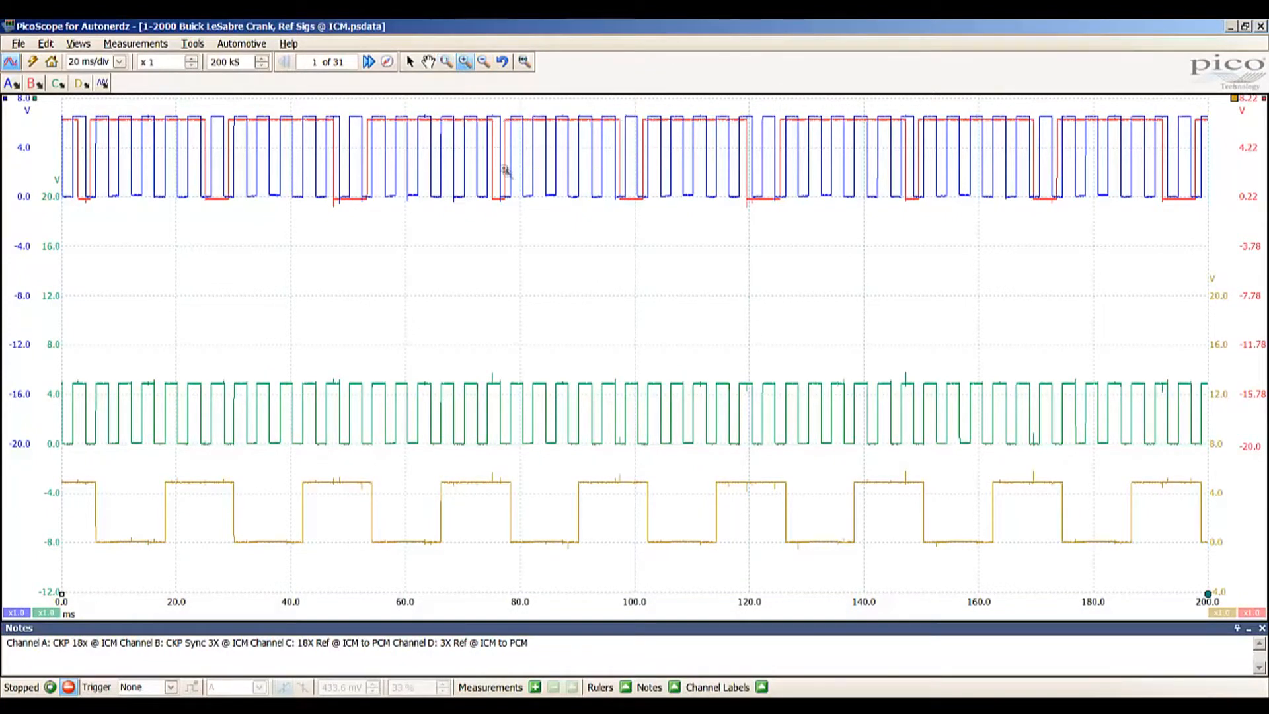
left_click(676, 408)
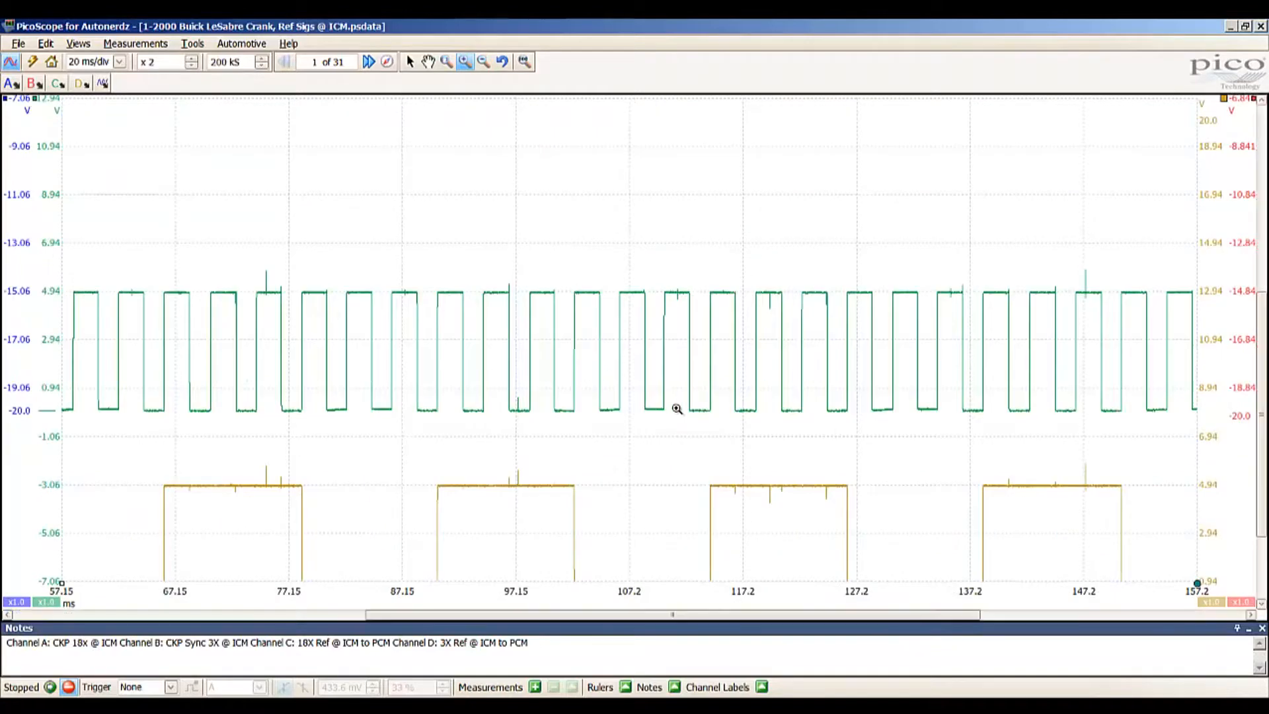
left_click(660, 343)
left_click(659, 341)
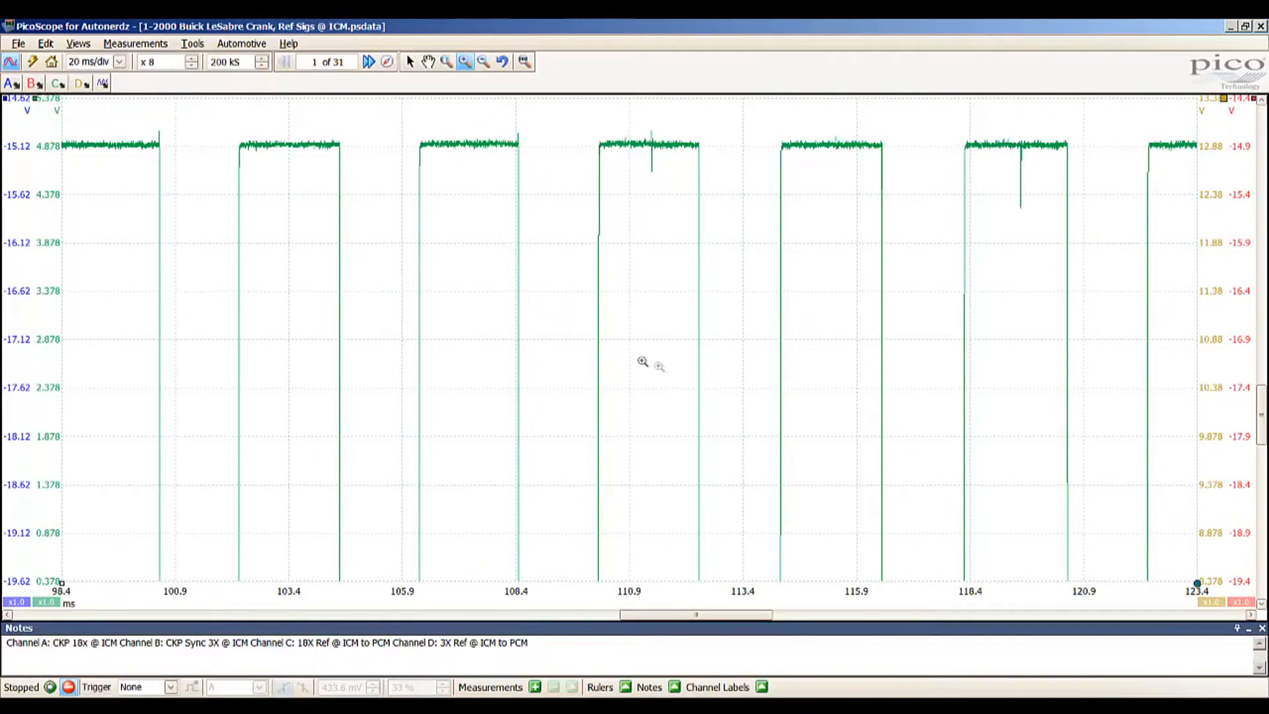
left_click(484, 61)
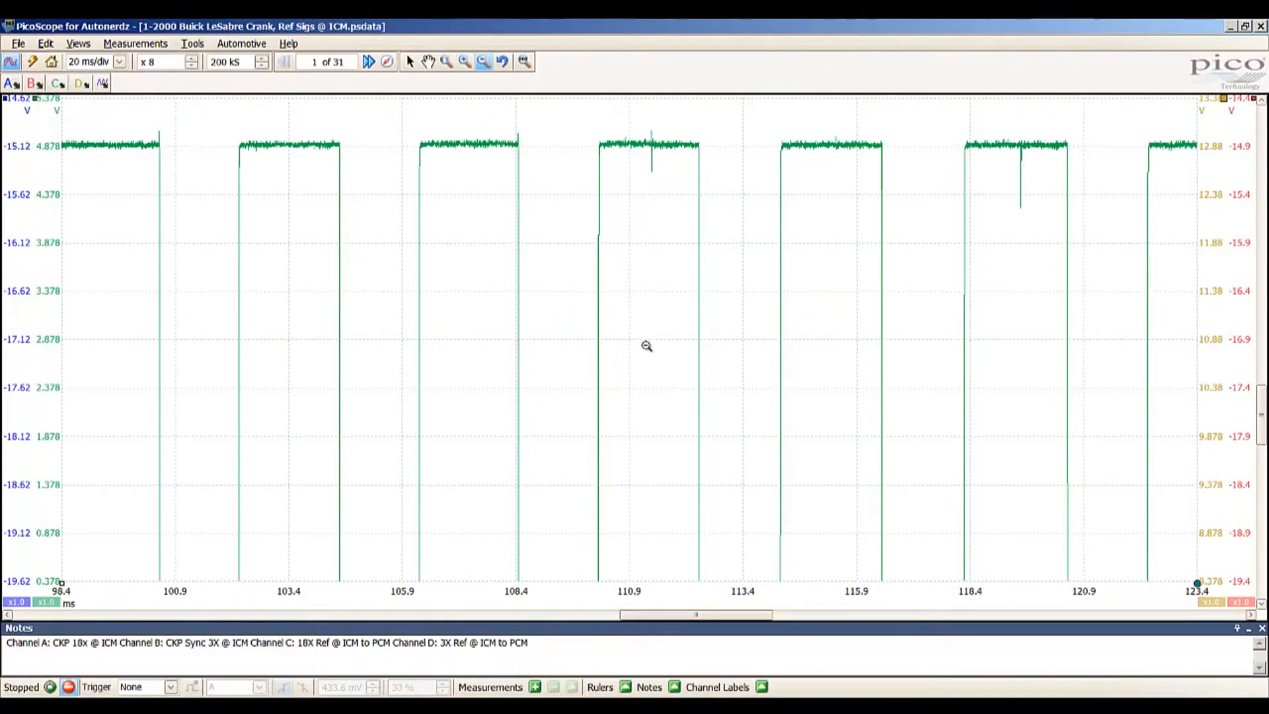
left_click(645, 346)
left_click(646, 345)
left_click(646, 346)
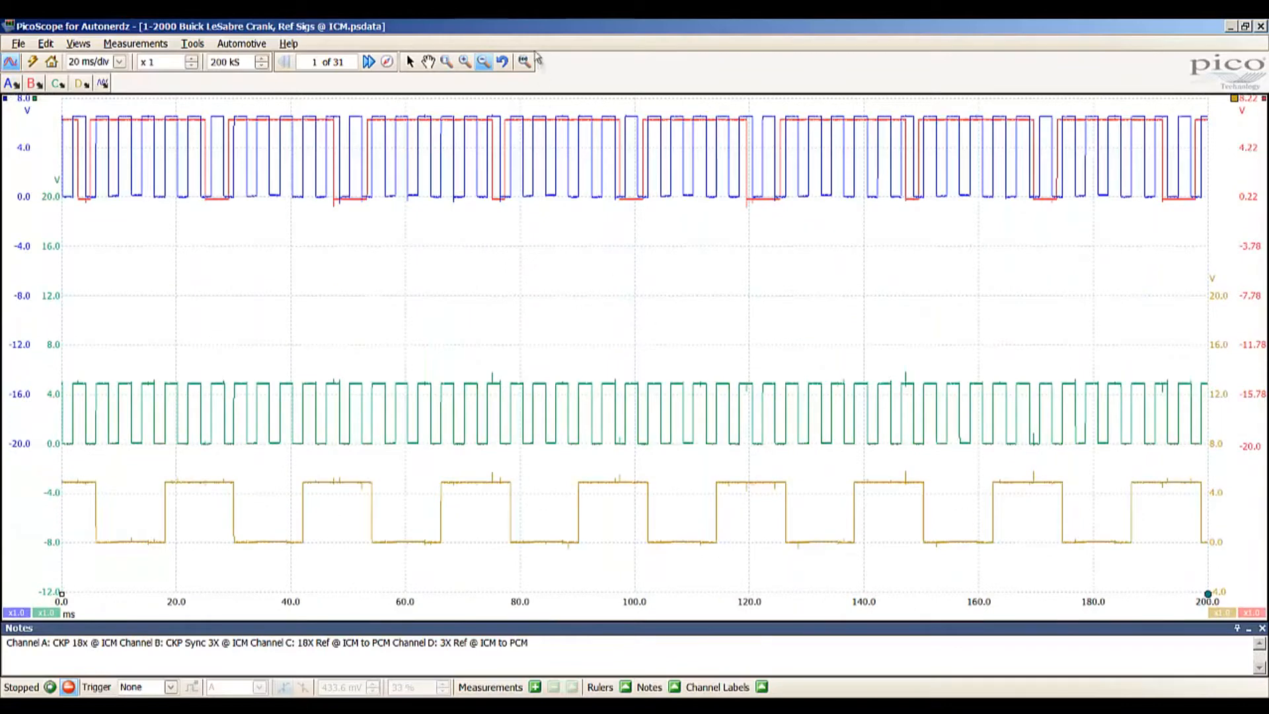
Magnify the overlaid channel A and B traces between about 71.6 and 130.7 ms with a zoom window.
left_click(446, 62)
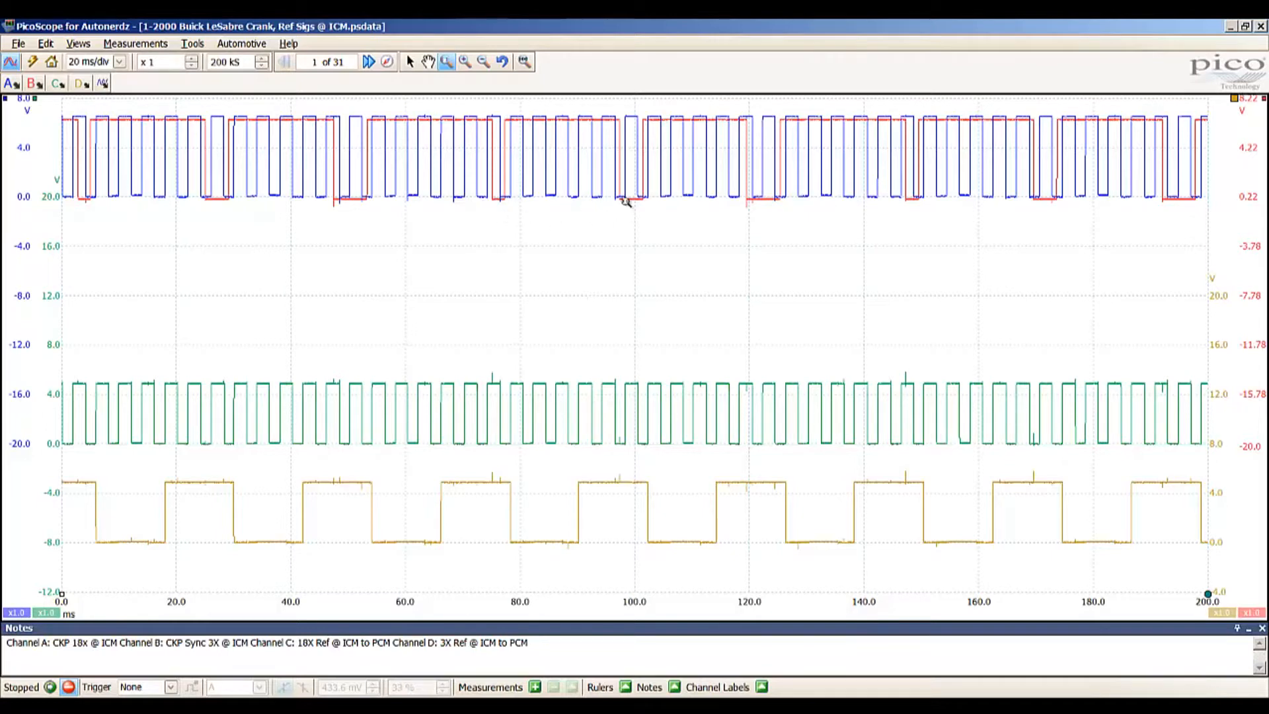
mouse_move(472, 103)
left_mouse_down()
mouse_move(598, 237)
mouse_move(826, 228)
mouse_move(813, 224)
left_mouse_up()
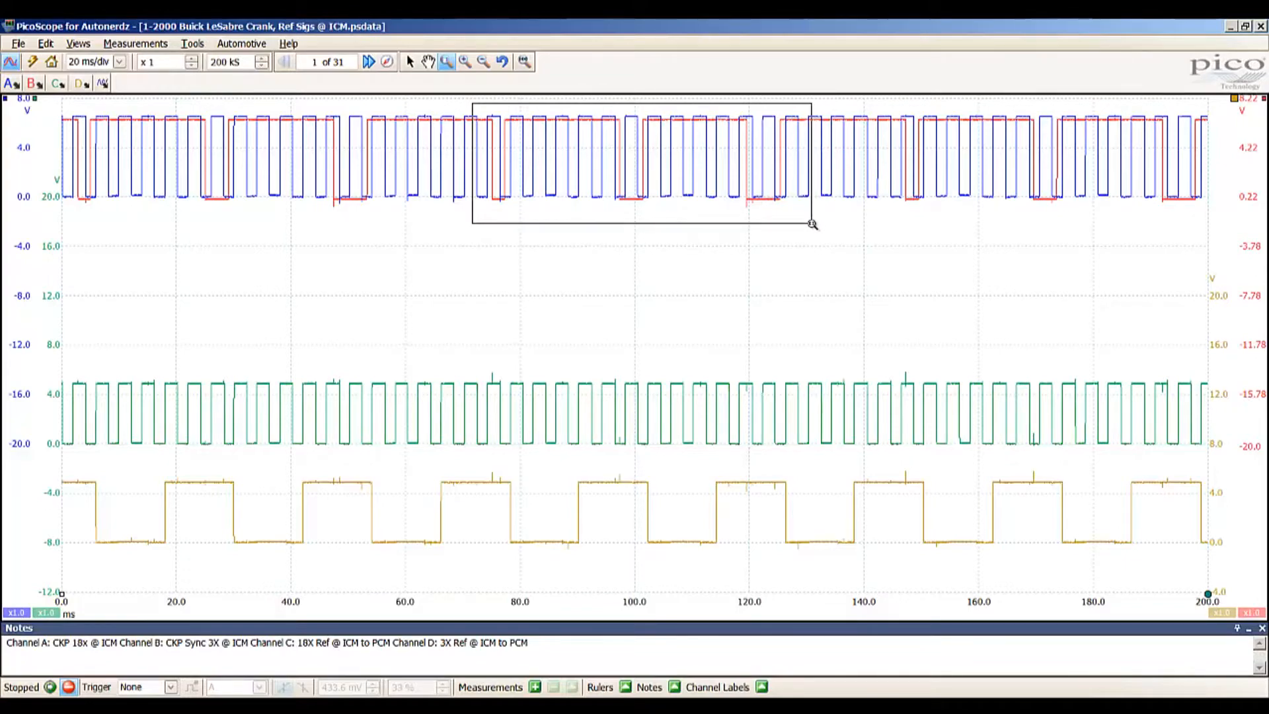
left_click_drag(812, 224, 812, 224)
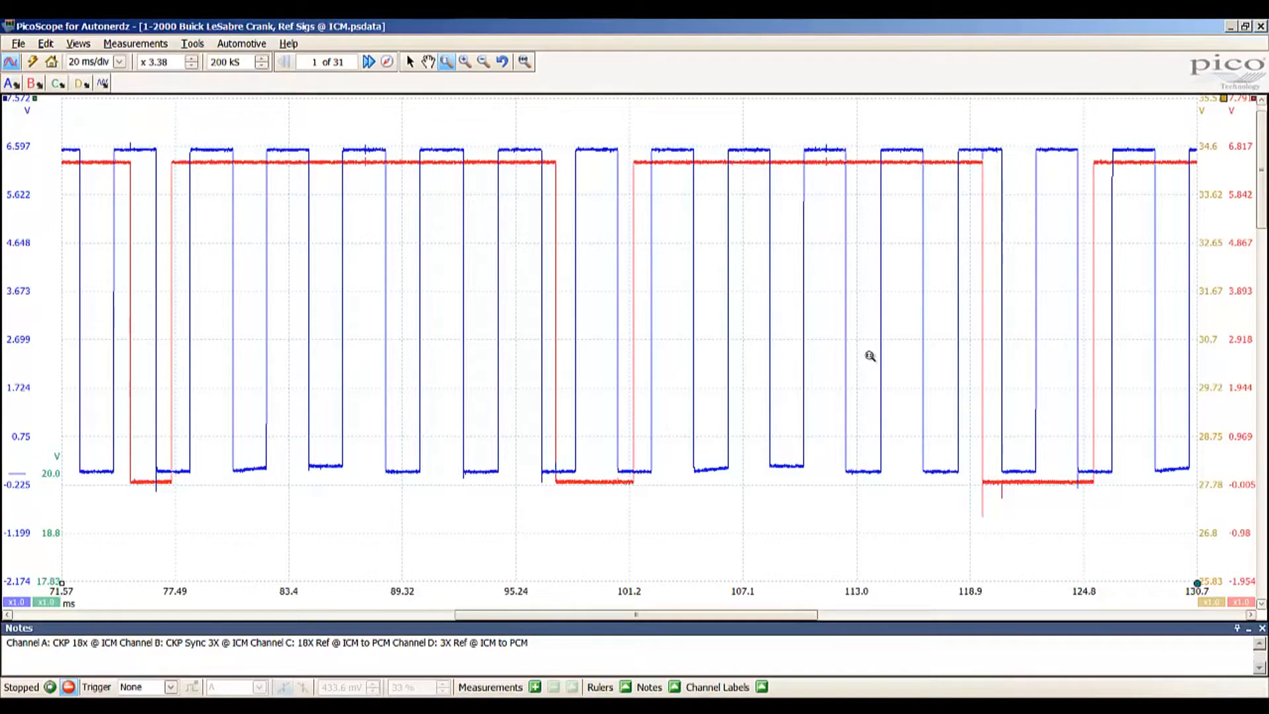
Restore the full graph view and move channel B's trace back down between channels A and C.
left_click(524, 61)
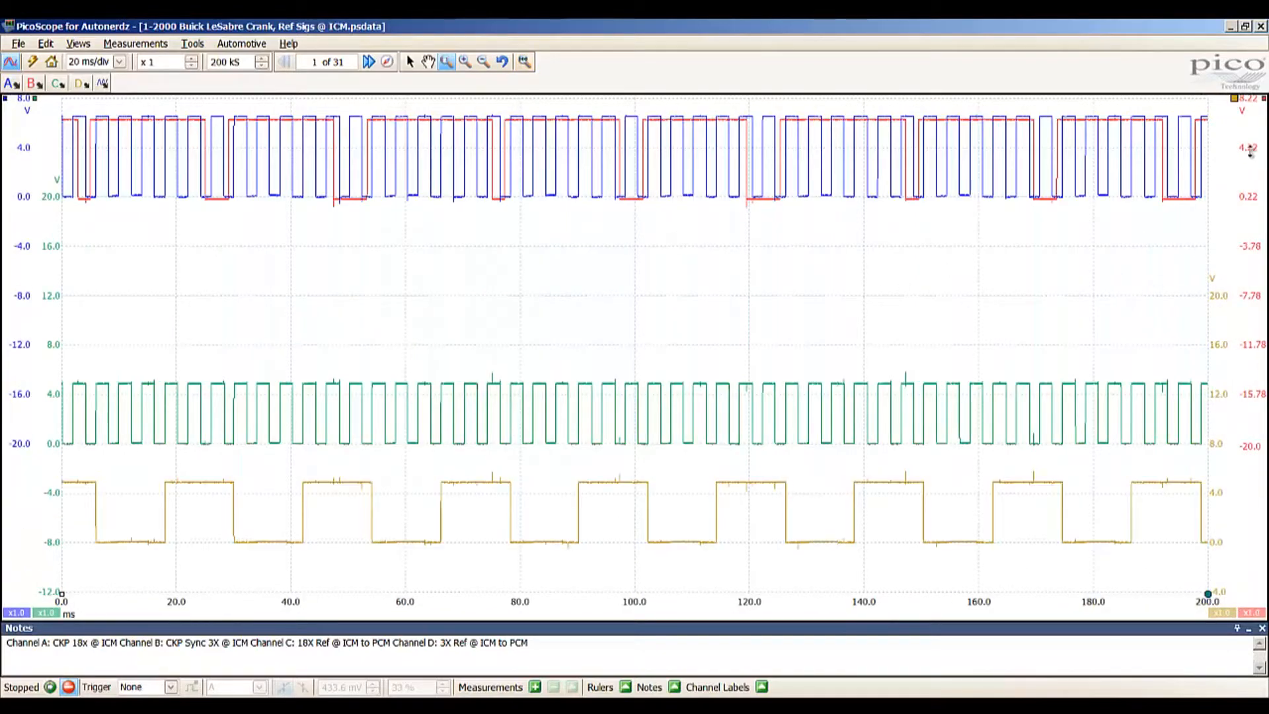
left_click_drag(1251, 147, 1243, 271)
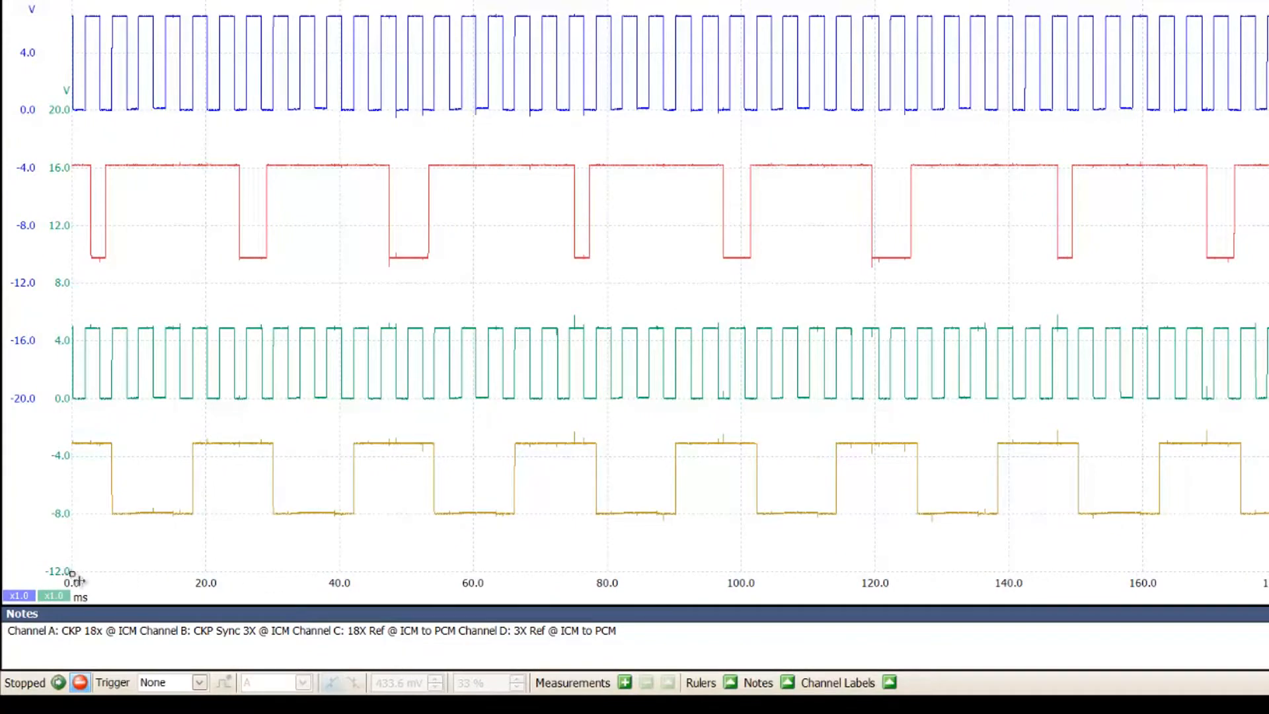
Place a time ruler on channel D's falling edge at about 78.3 ms and a second one at about 85.6 ms.
left_click_drag(72, 574, 596, 566)
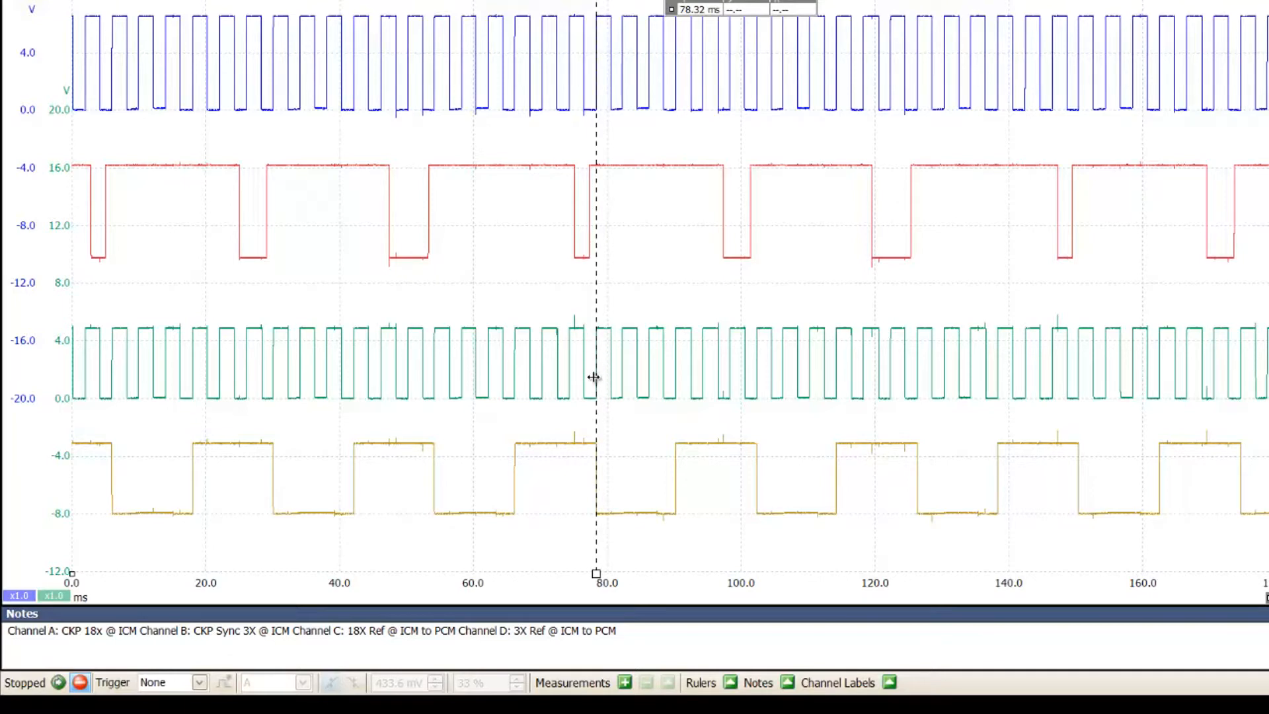
left_click_drag(73, 573, 645, 567)
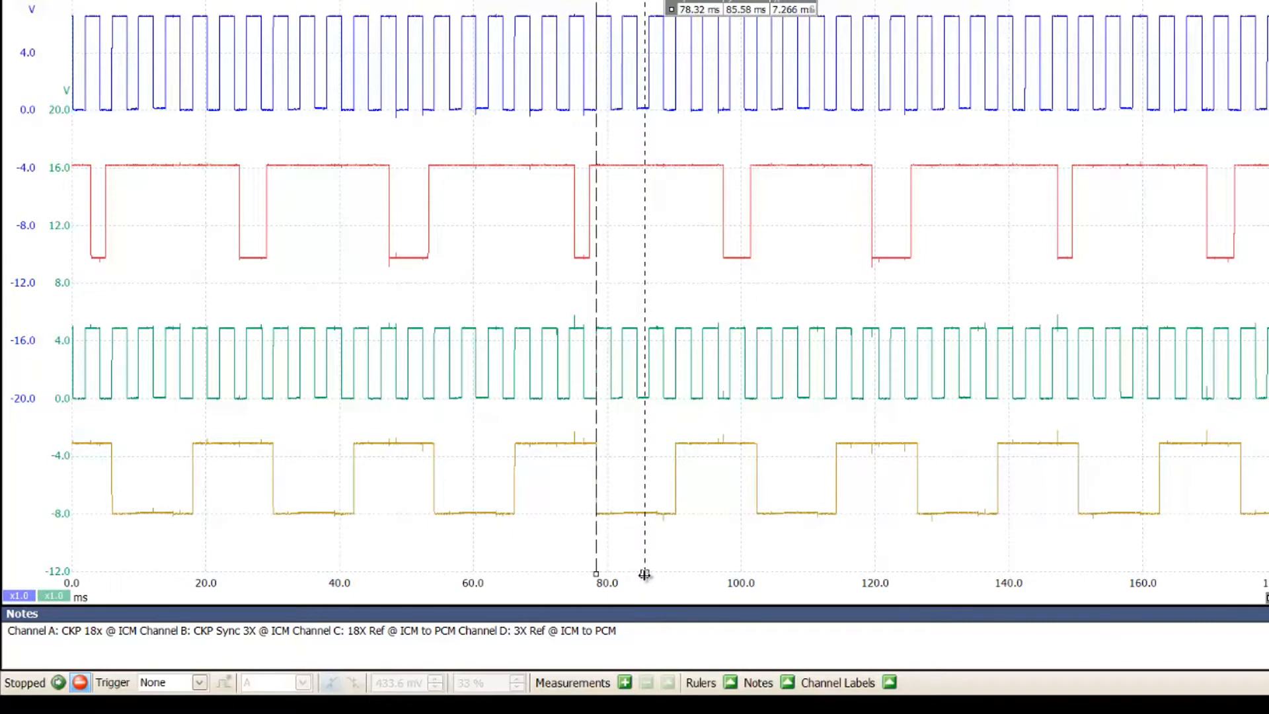
Move the second time ruler to channel D's falling edge at about 150.4 ms and magnify channels C and D between about 63.6 and 159 ms.
left_click_drag(644, 574, 1078, 529)
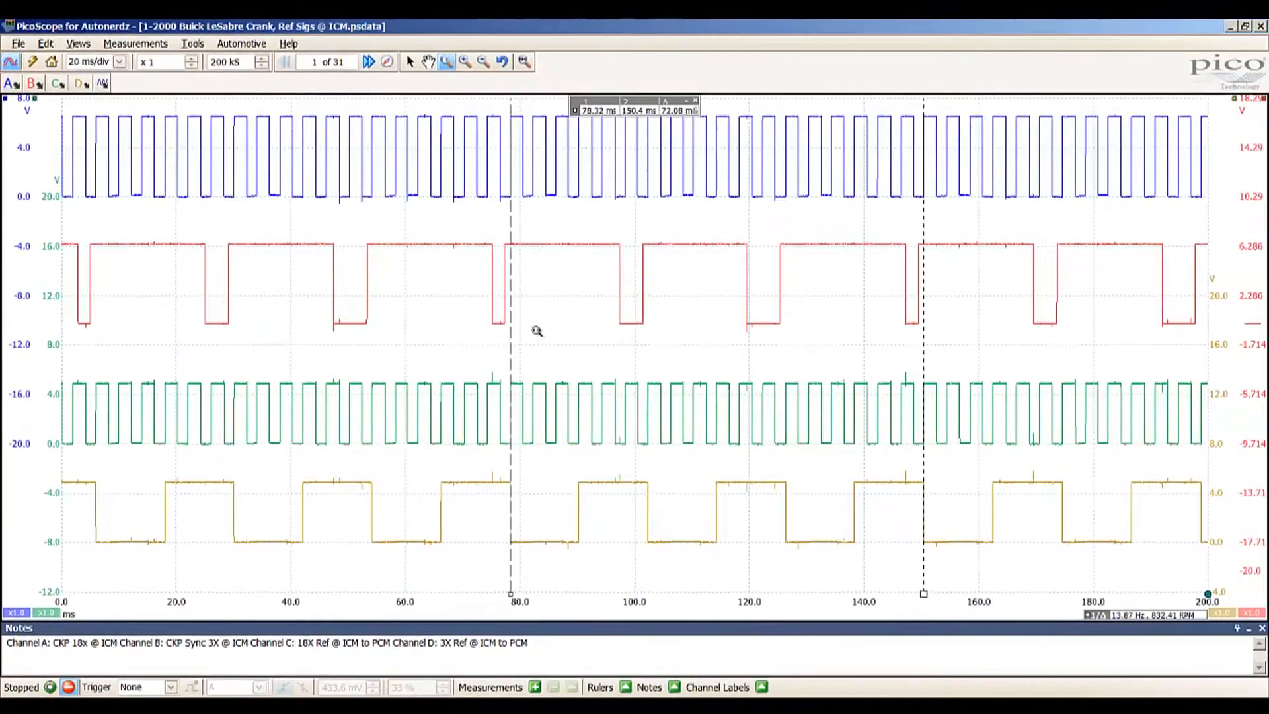
left_click_drag(426, 361, 979, 575)
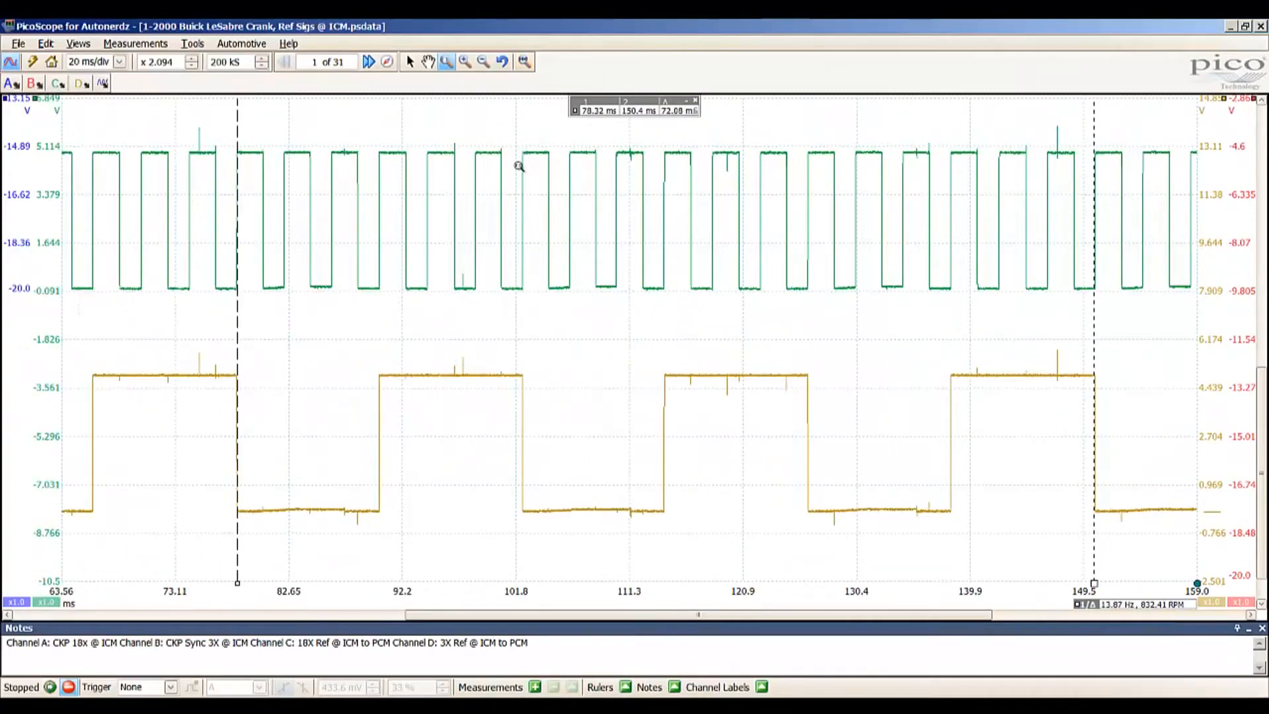
Restore the full graph view and remove both time rulers.
left_click(524, 62)
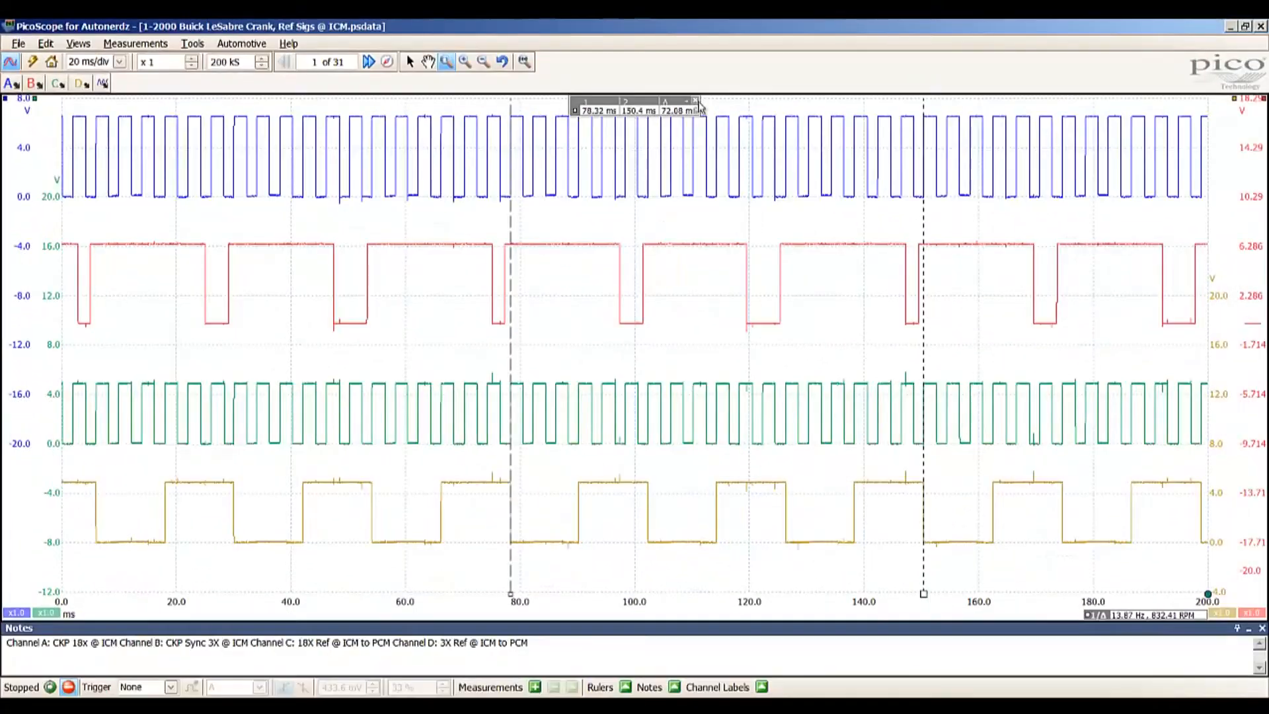
left_click(696, 102)
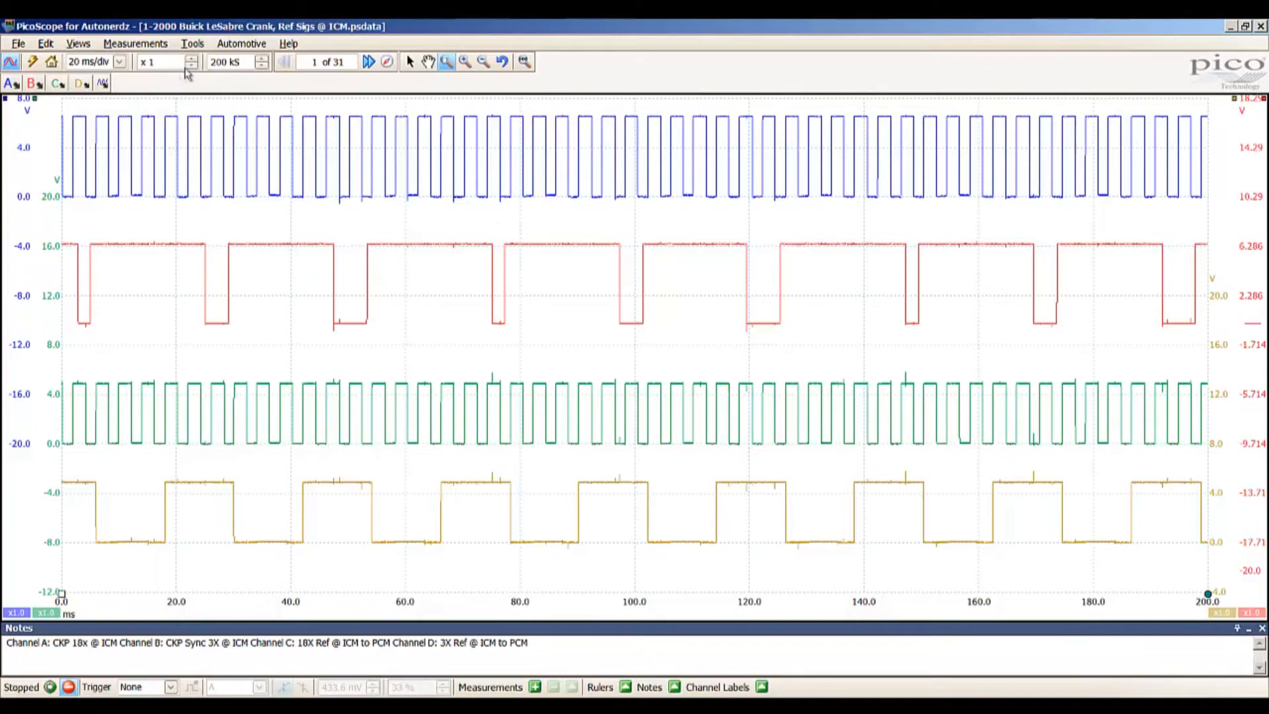
Raise the number of samples to 2 GS.
left_click_drag(248, 61, 211, 61)
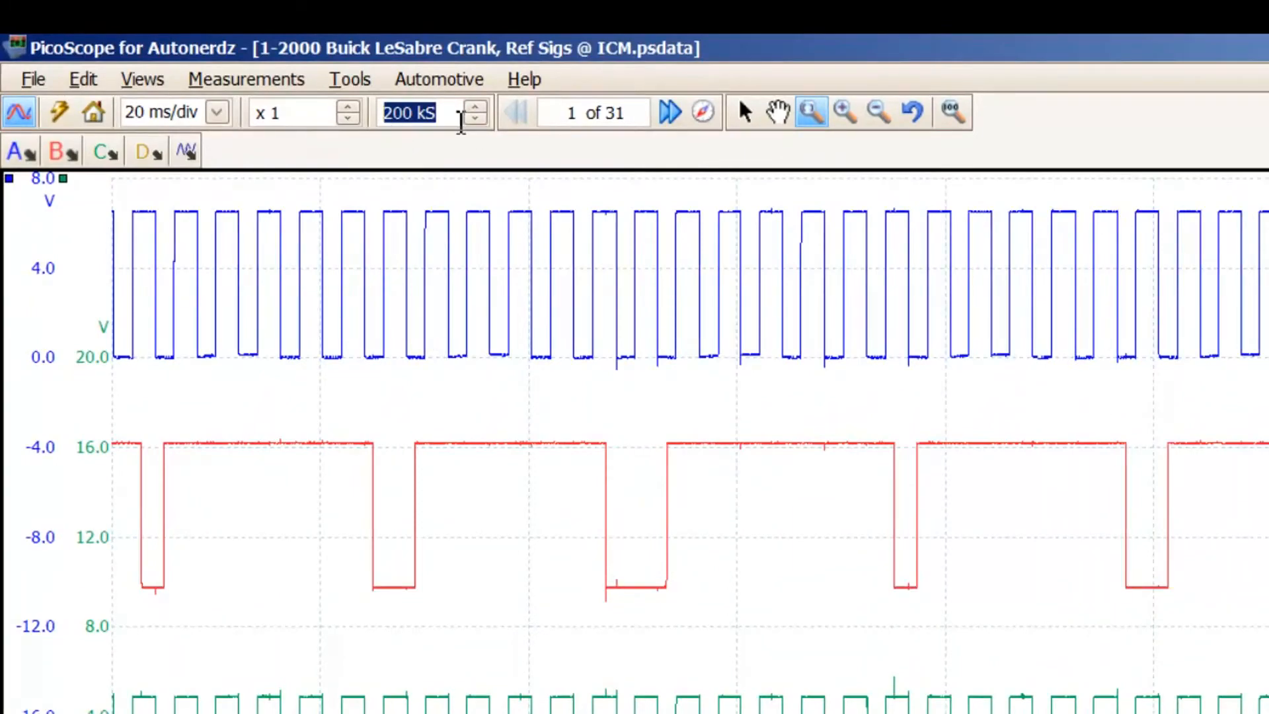
left_click(473, 105)
left_click(474, 106)
left_click(475, 106)
left_click(475, 106)
left_click(474, 105)
left_click(474, 105)
left_click(476, 106)
left_click(476, 106)
left_click(476, 105)
left_click(476, 106)
left_click(476, 105)
left_click(476, 104)
left_click(478, 103)
left_click(478, 102)
left_click(478, 103)
left_click(478, 103)
left_click(478, 102)
left_click(478, 104)
left_click(478, 104)
left_click(478, 104)
left_click(478, 104)
left_click(478, 104)
left_click(478, 105)
left_click(478, 104)
left_click(478, 104)
left_click(478, 104)
left_click(478, 104)
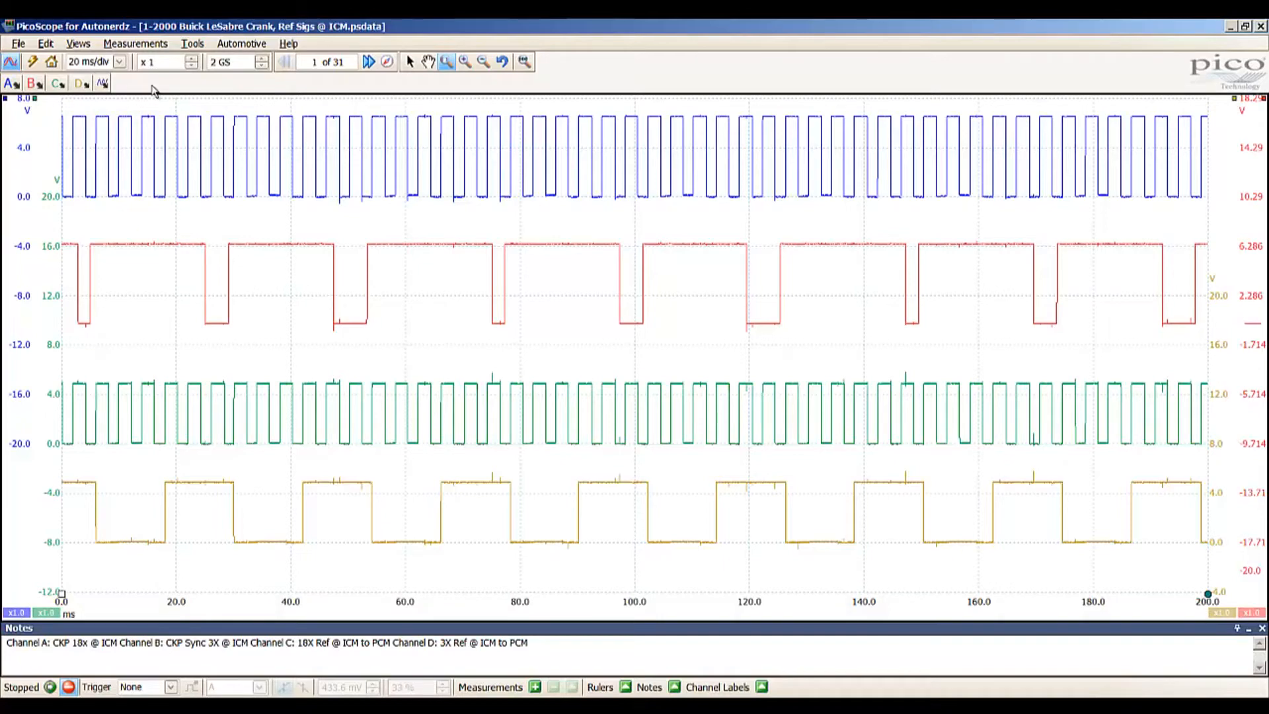
Look through the available timebase settings up to 5000 s/div and keep the present one.
left_click(121, 63)
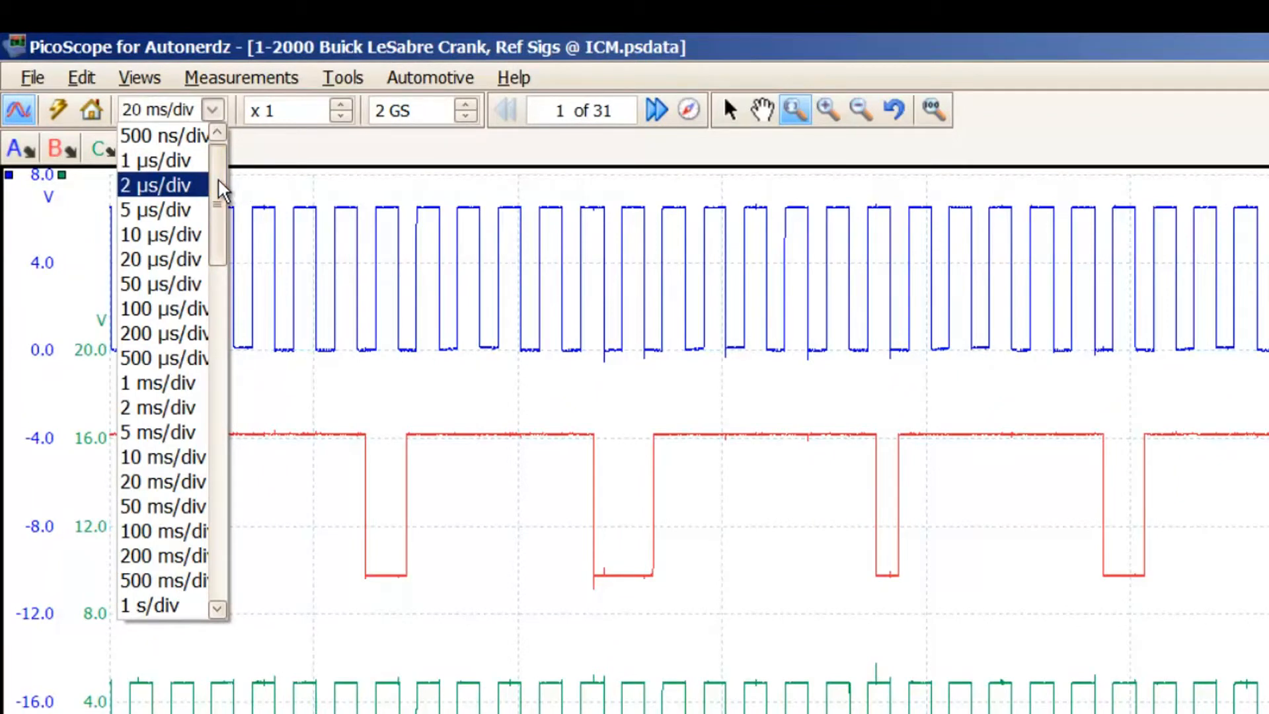
left_click_drag(220, 197, 215, 235)
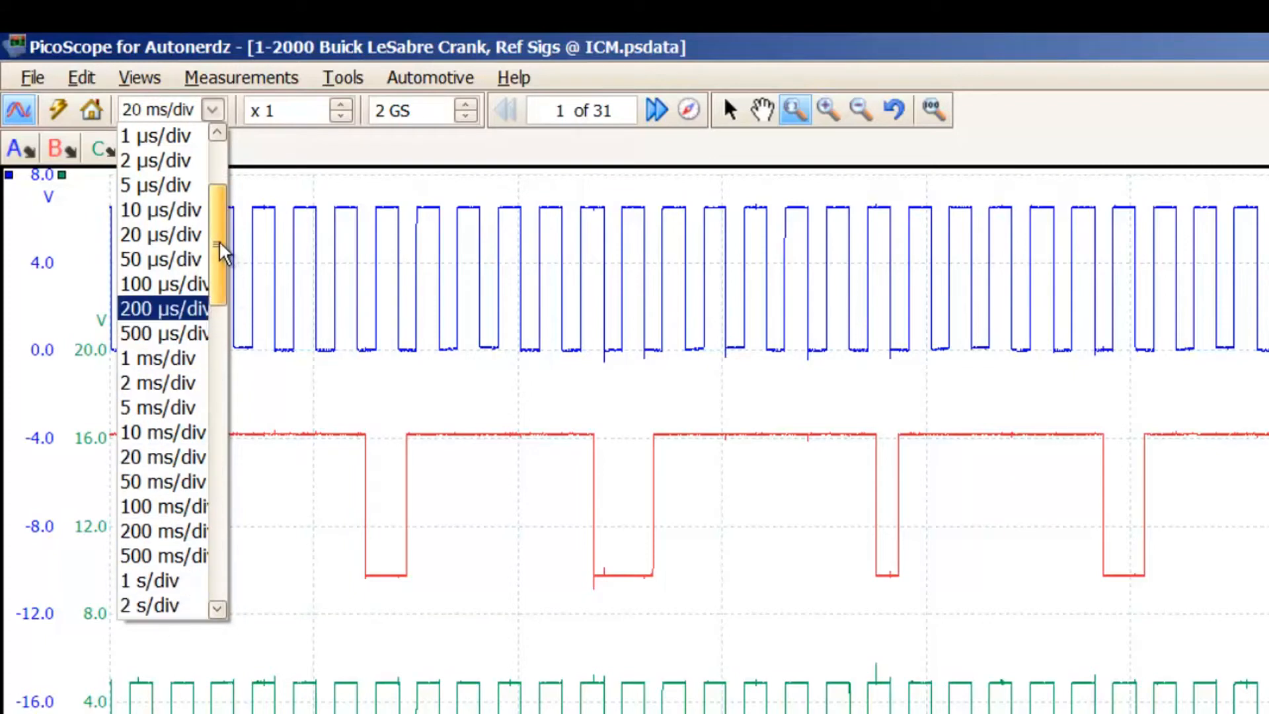
left_click_drag(218, 264, 228, 537)
left_click_drag(223, 588, 223, 592)
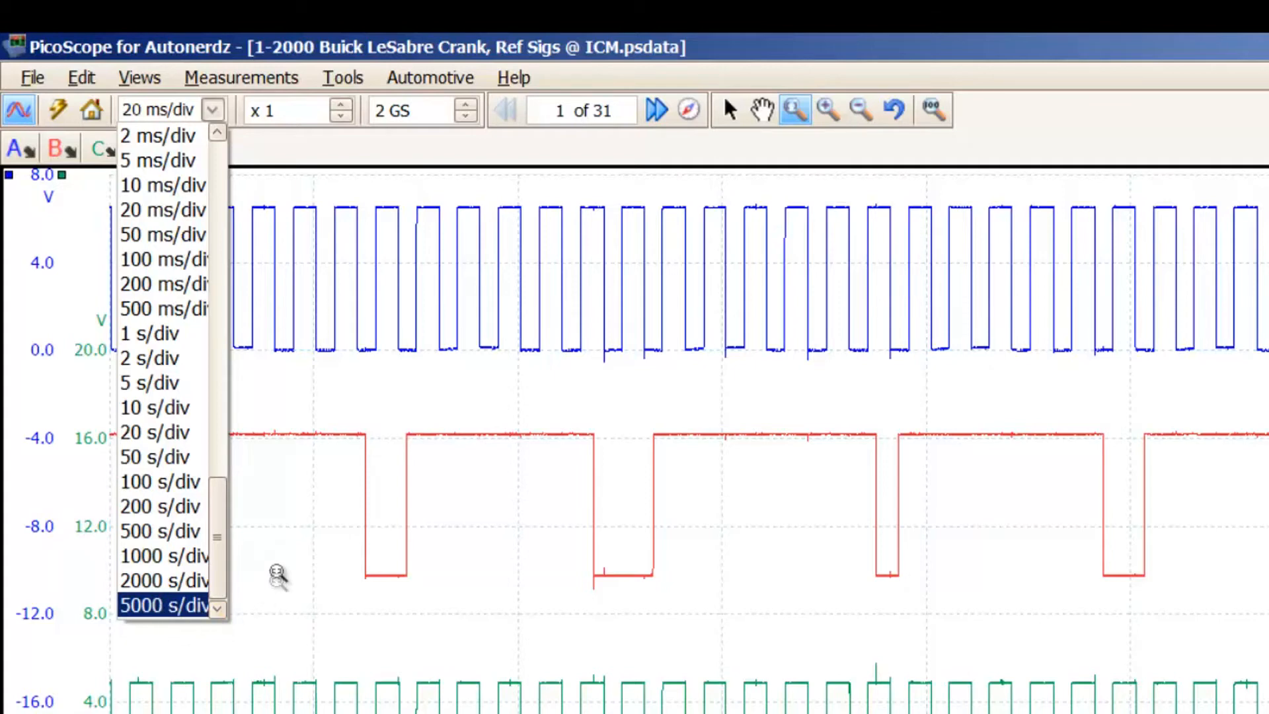
left_click(291, 501)
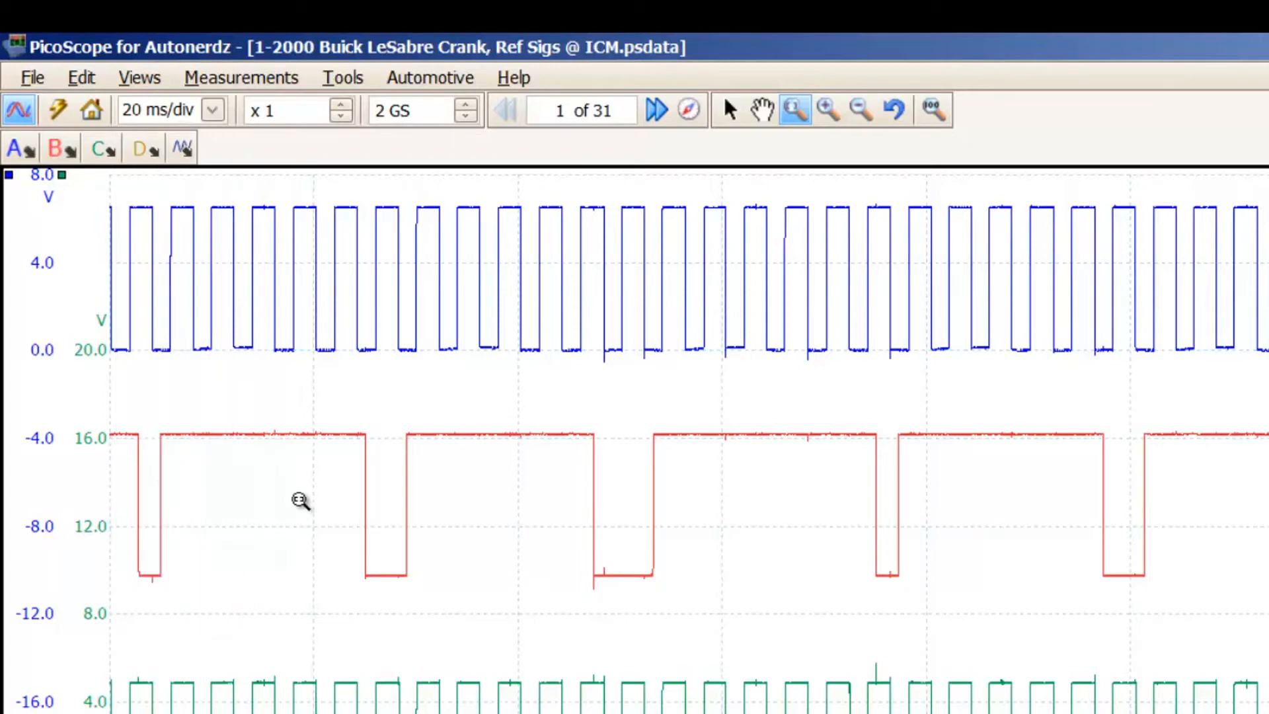
Check the input ranges available for channel A without changing the setting.
left_click(20, 148)
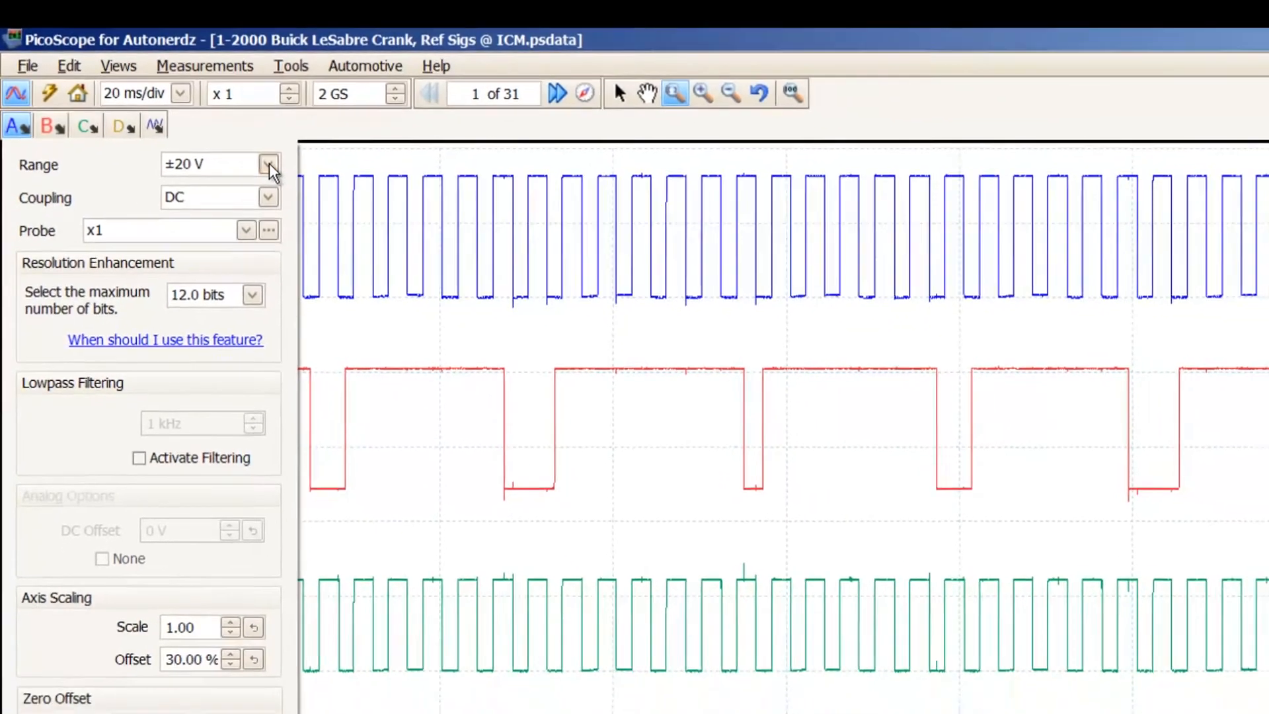
left_click(269, 164)
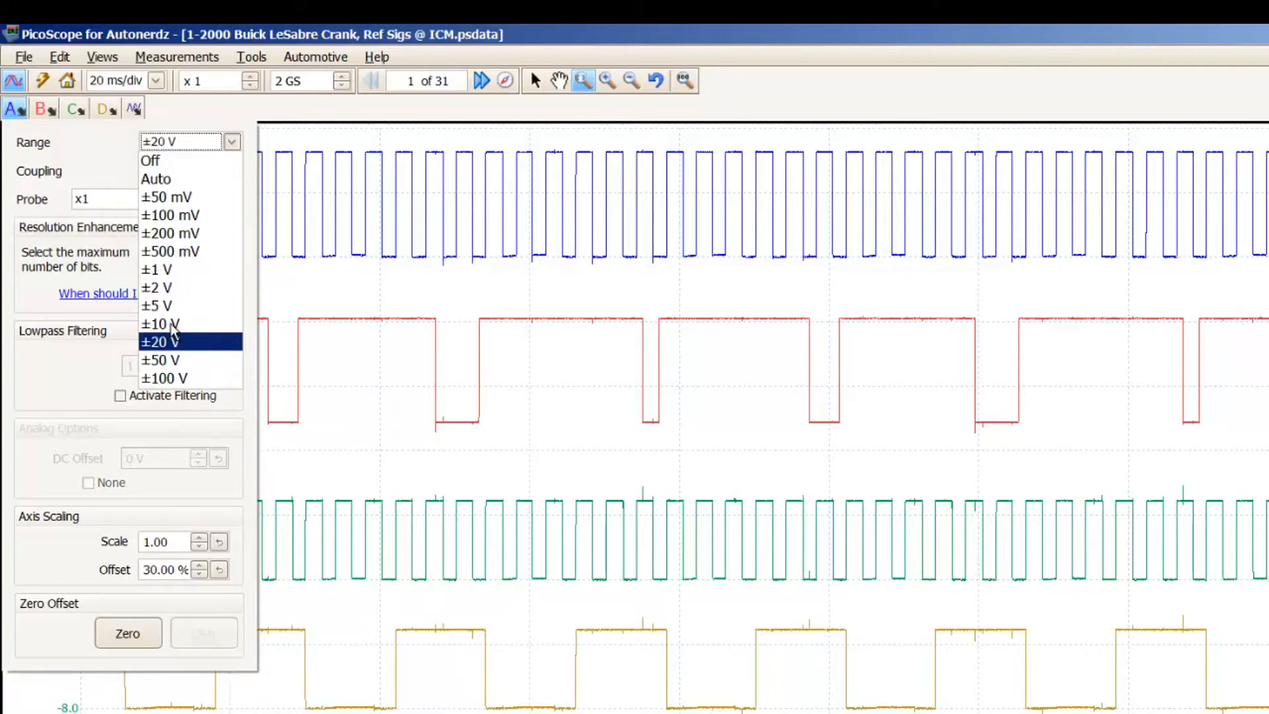
left_click(197, 111)
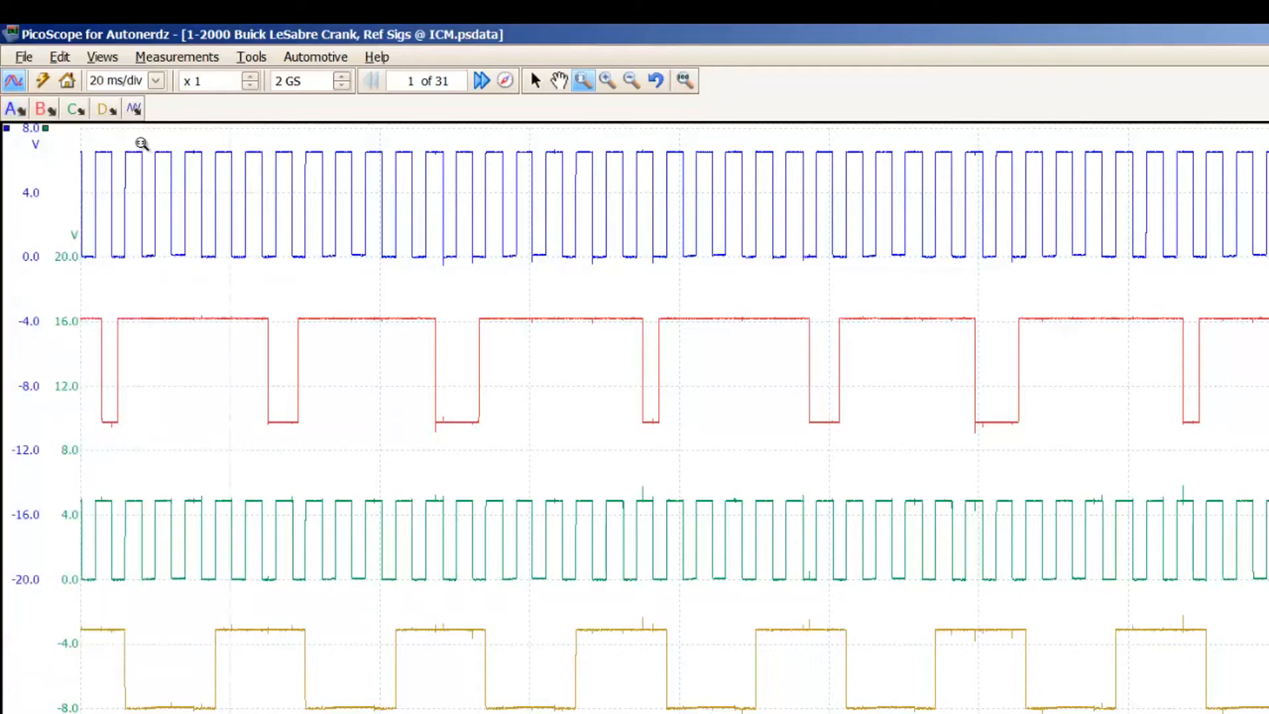
Review channel B's coupling options and its list of standard, automotive and library probes without changing anything.
left_click(44, 110)
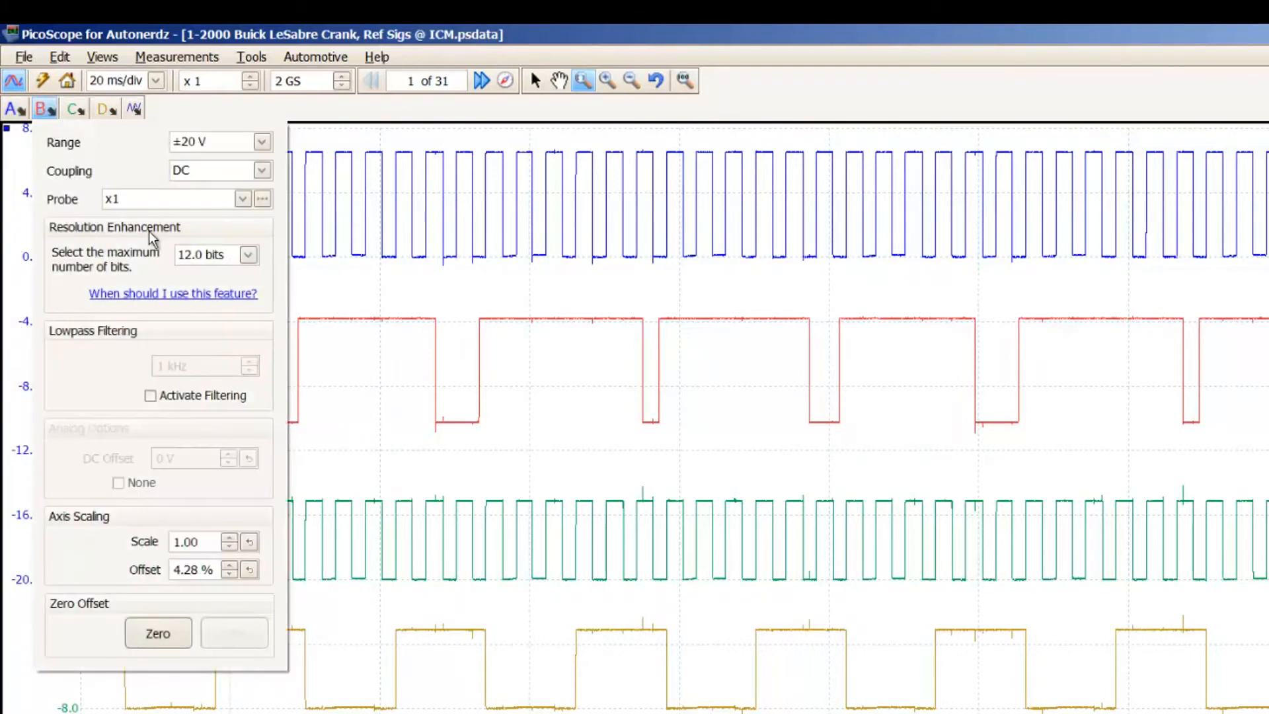
left_click(263, 171)
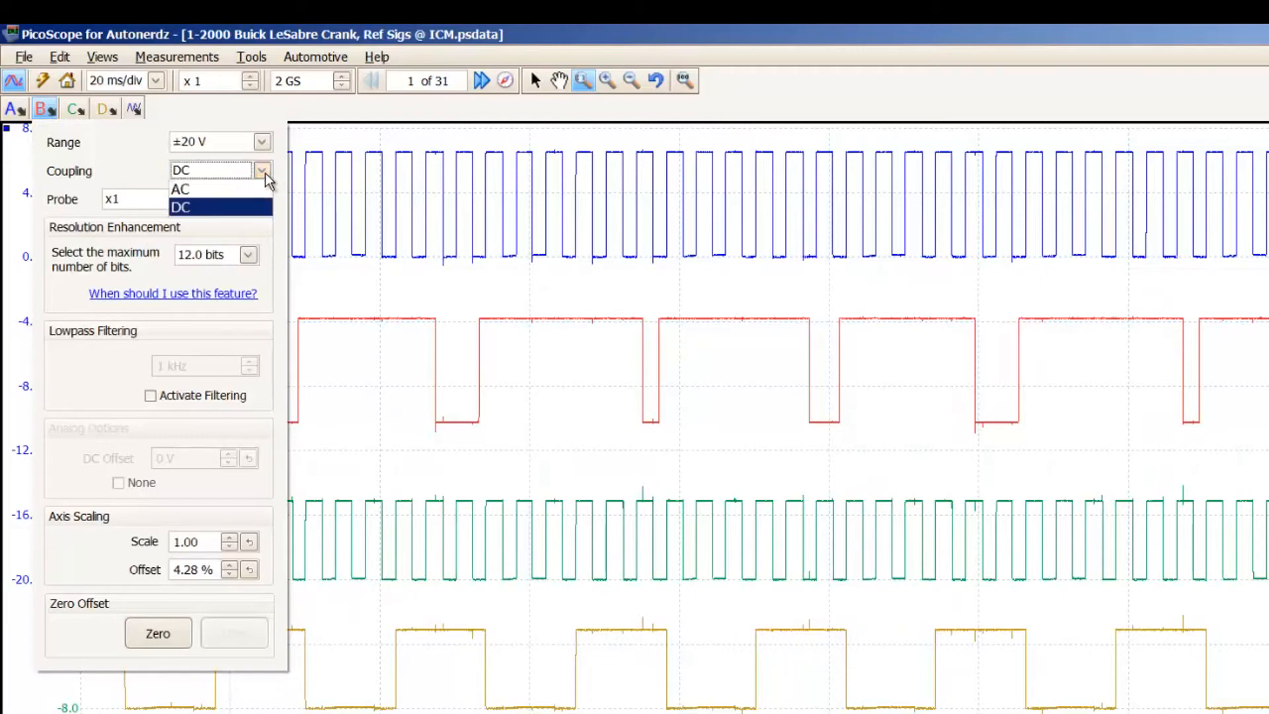
left_click(266, 170)
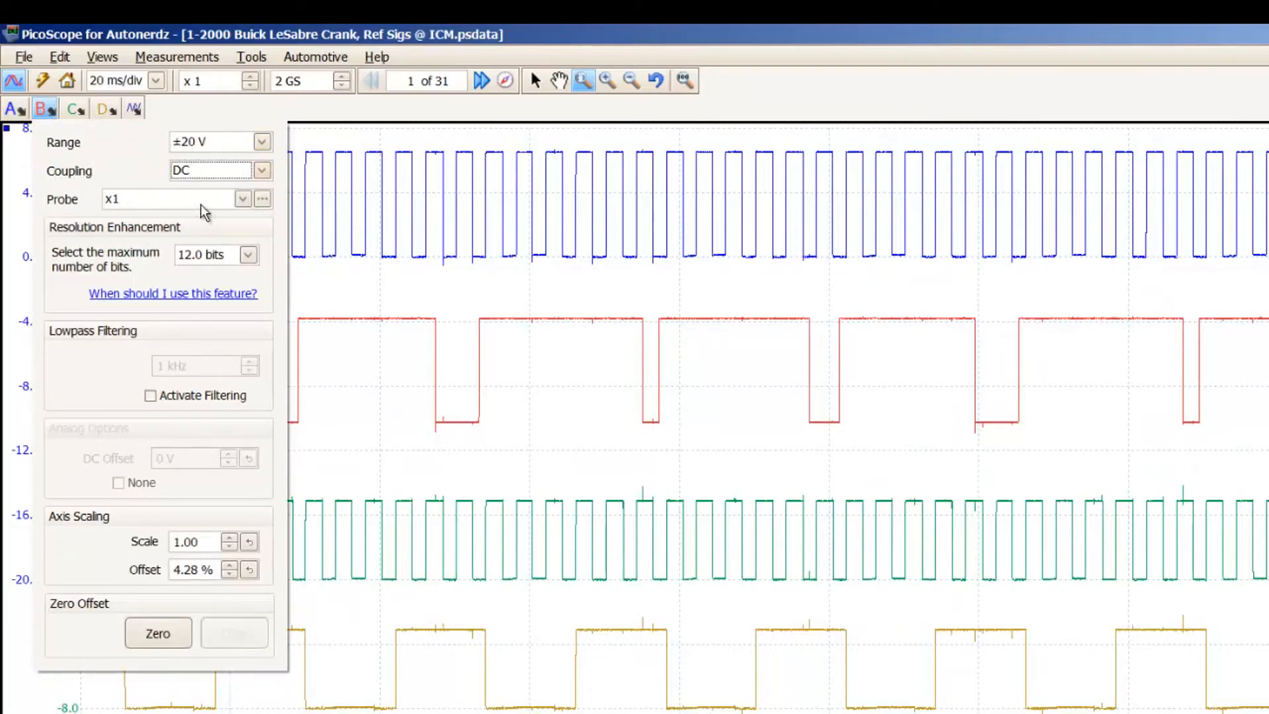
left_click(243, 200)
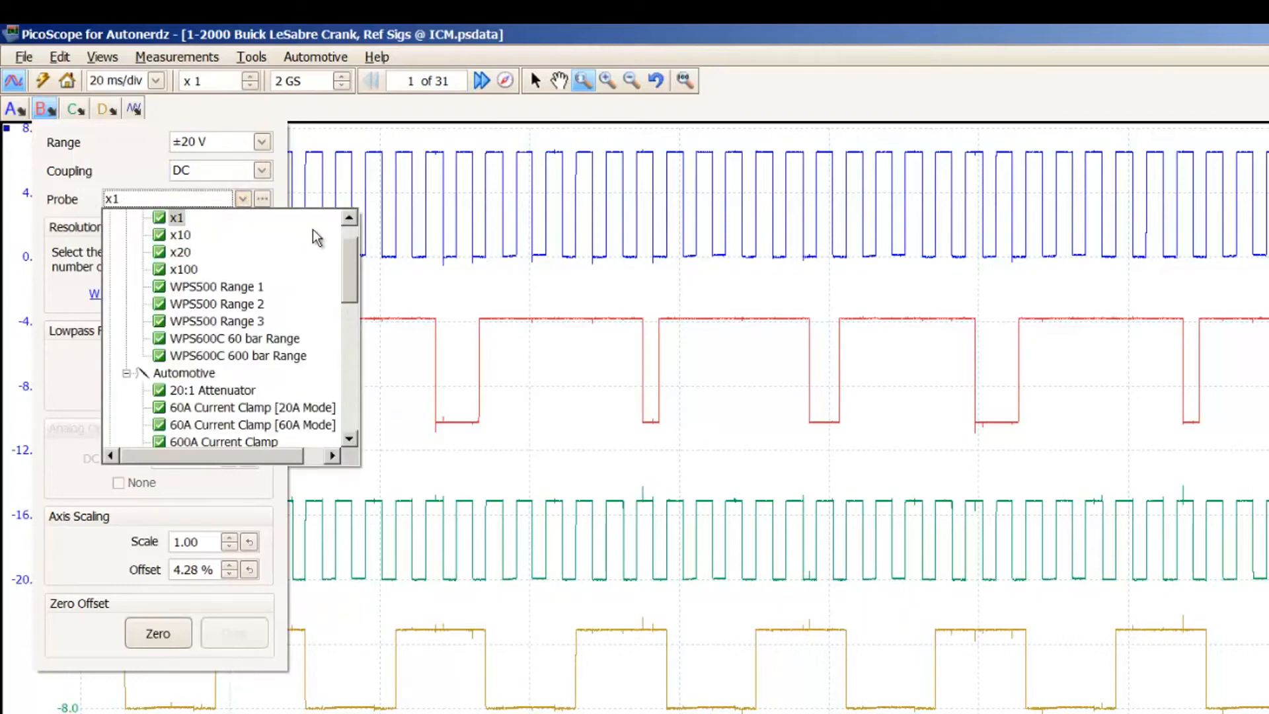
scroll(351, 254, "down", 1)
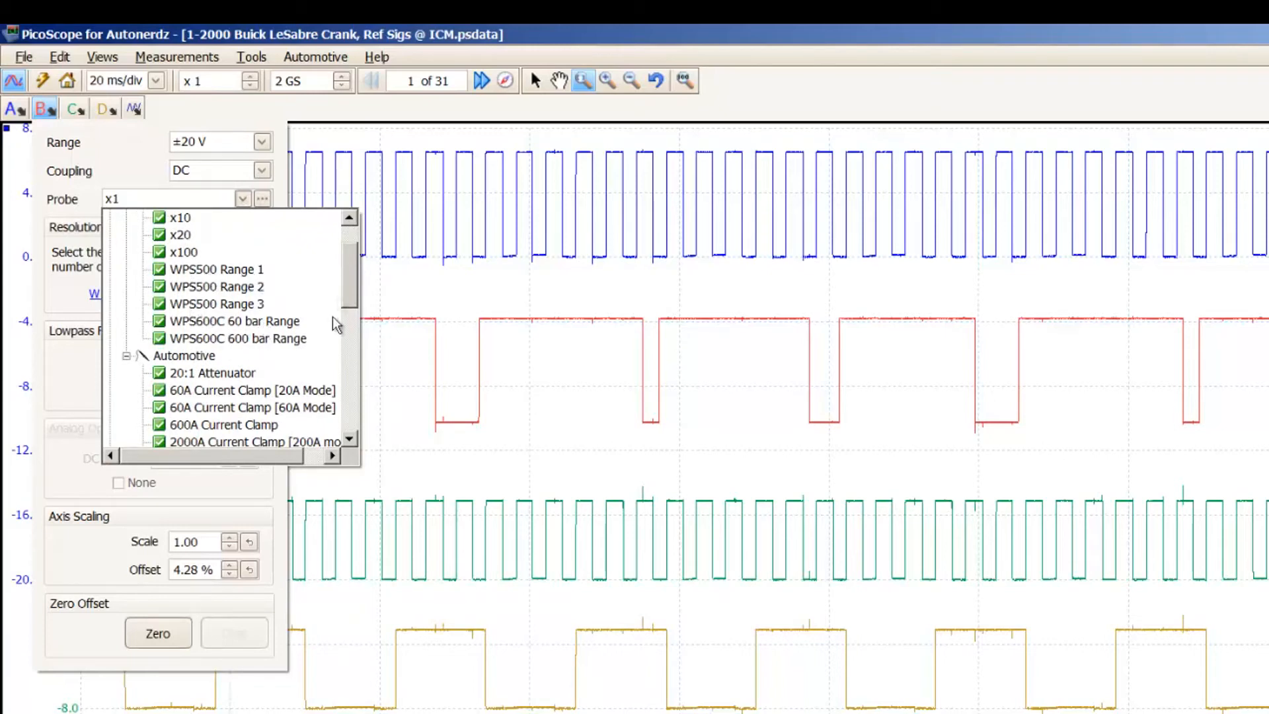
left_click_drag(349, 271, 350, 310)
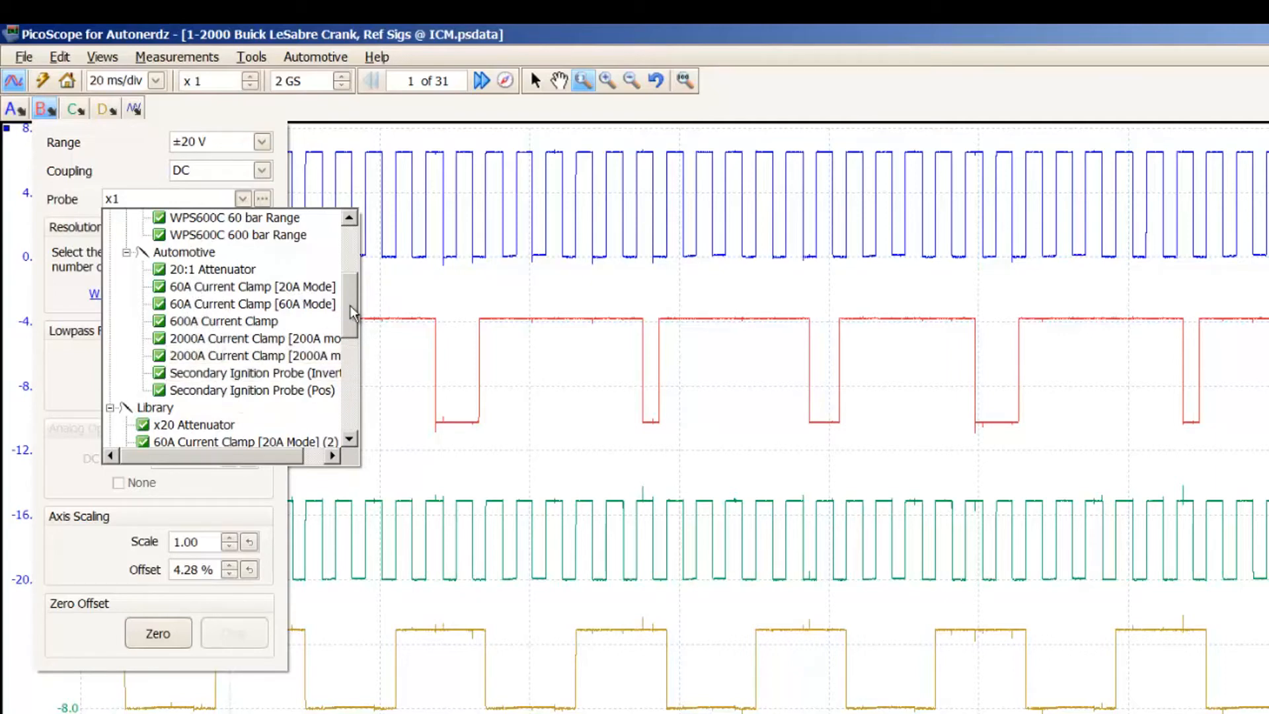
left_click_drag(350, 306, 351, 314)
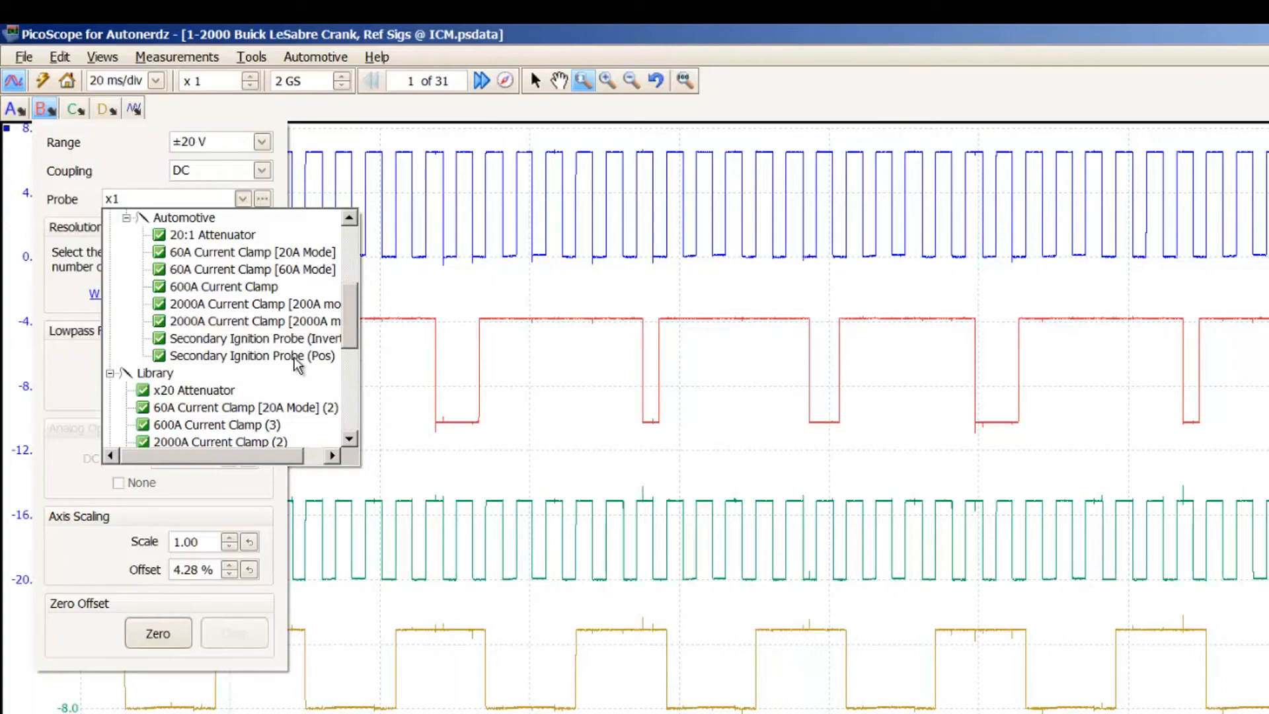
mouse_move(350, 329)
left_mouse_down()
mouse_move(358, 406)
mouse_move(357, 351)
left_mouse_up()
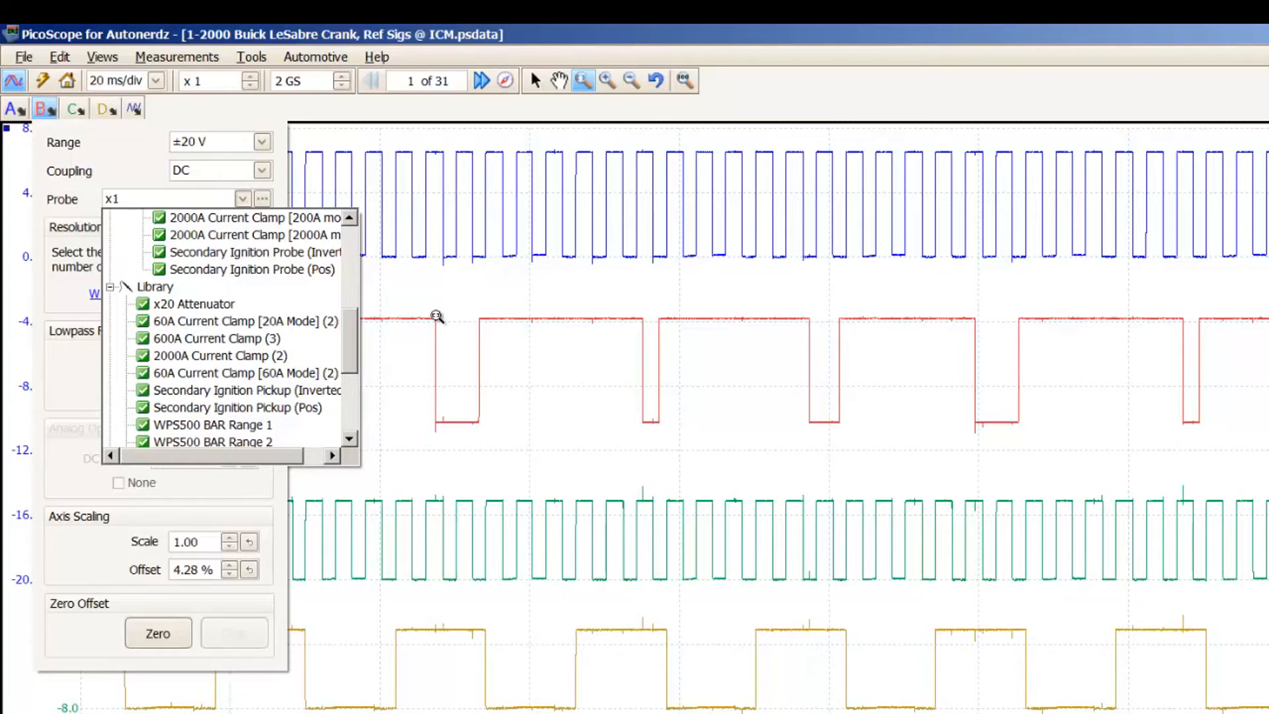
left_click(438, 315)
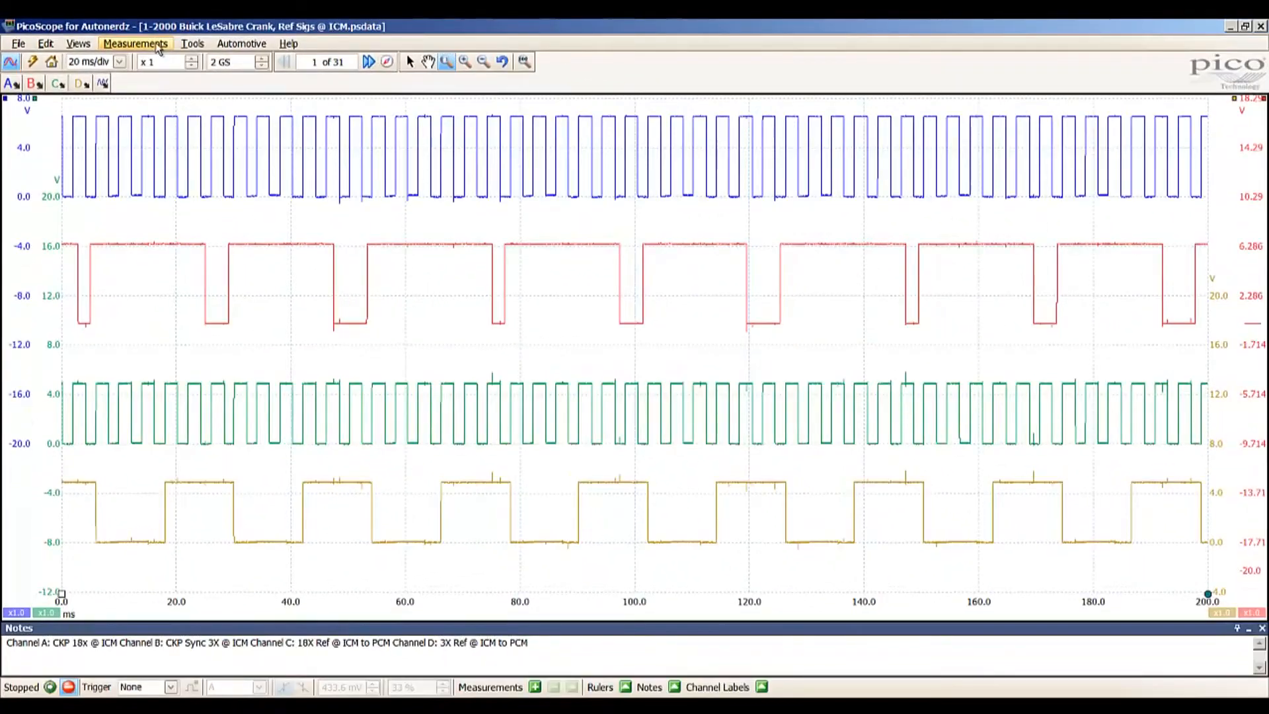
Add a DC Average measurement of channel A over the whole trace.
left_click(157, 45)
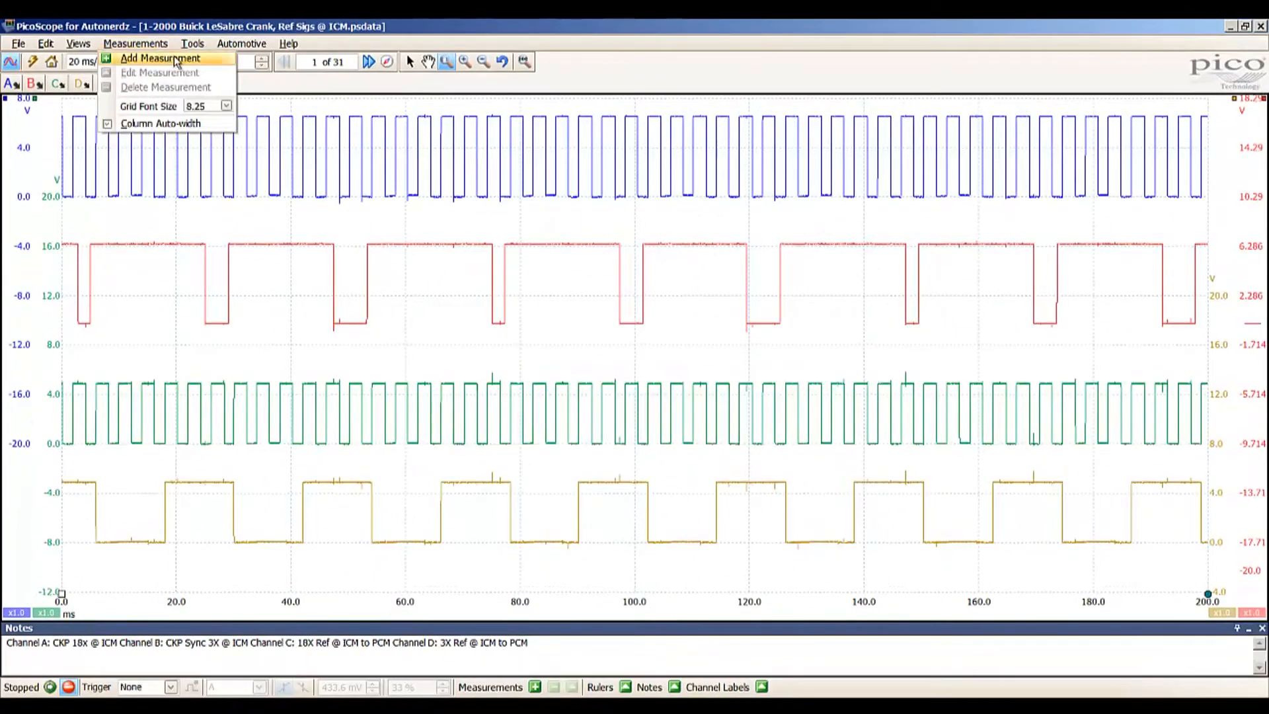
left_click(173, 58)
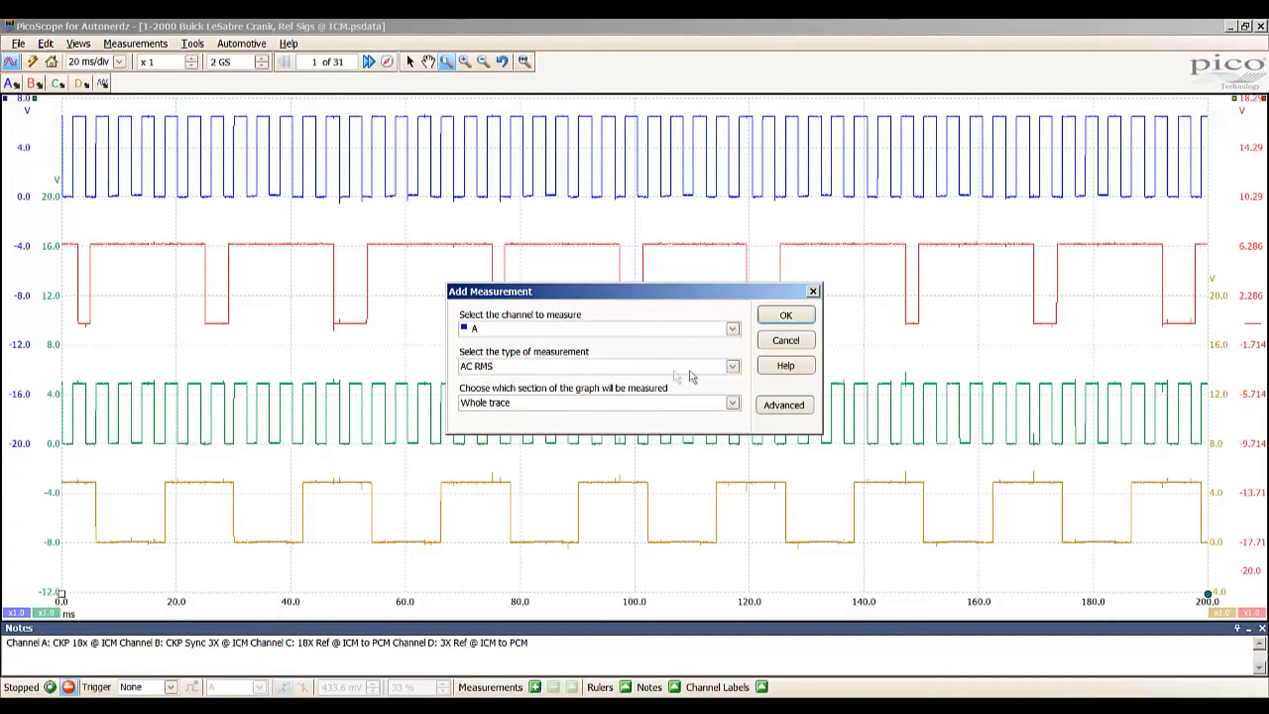
left_click(732, 368)
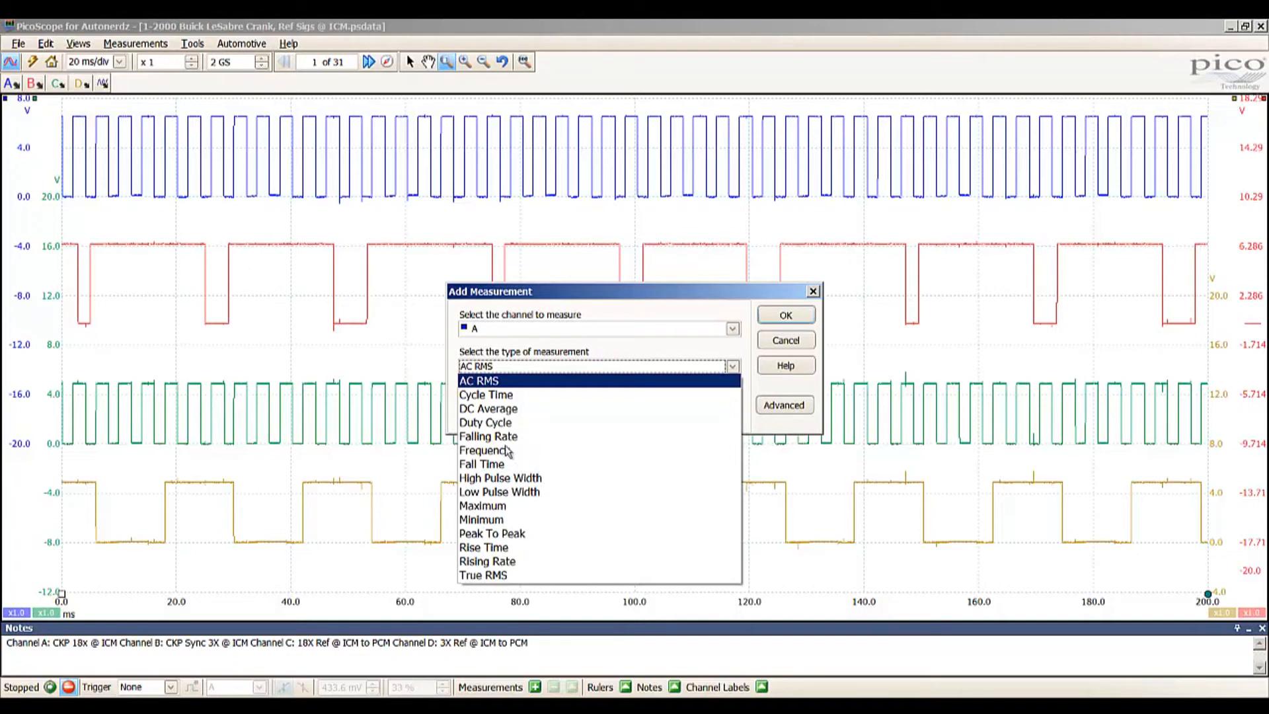
left_click(501, 410)
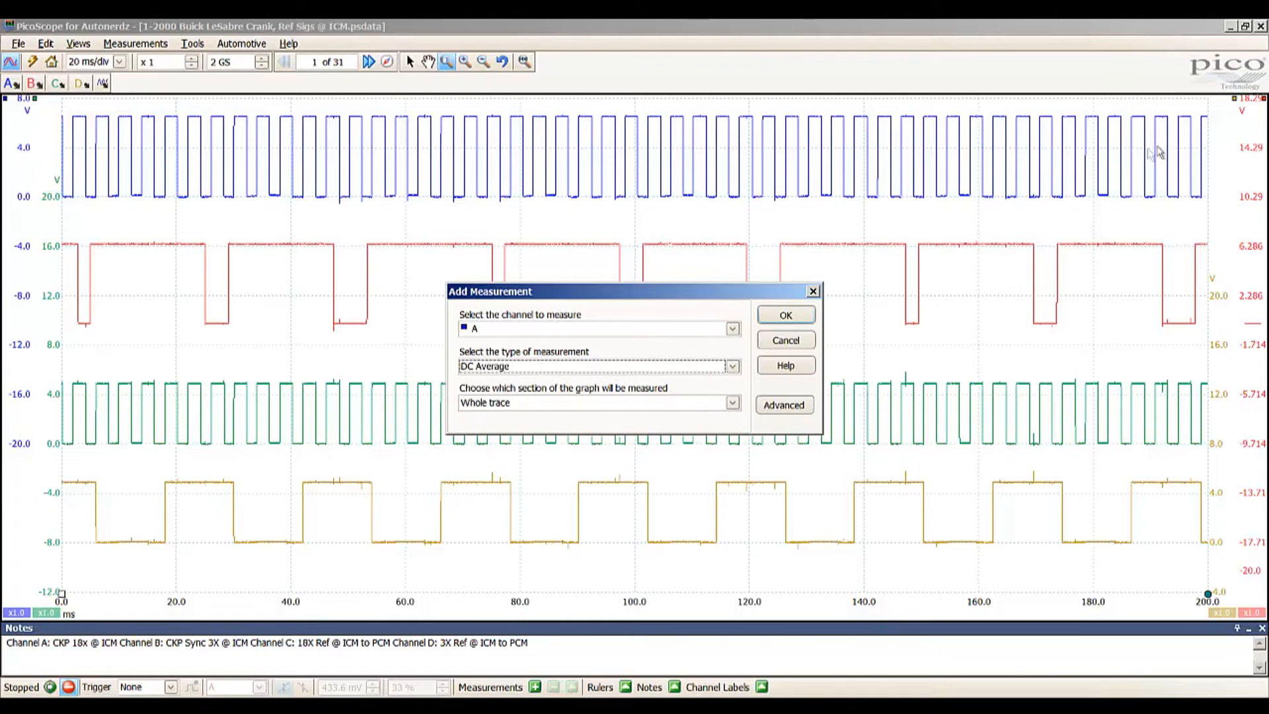
left_click(732, 403)
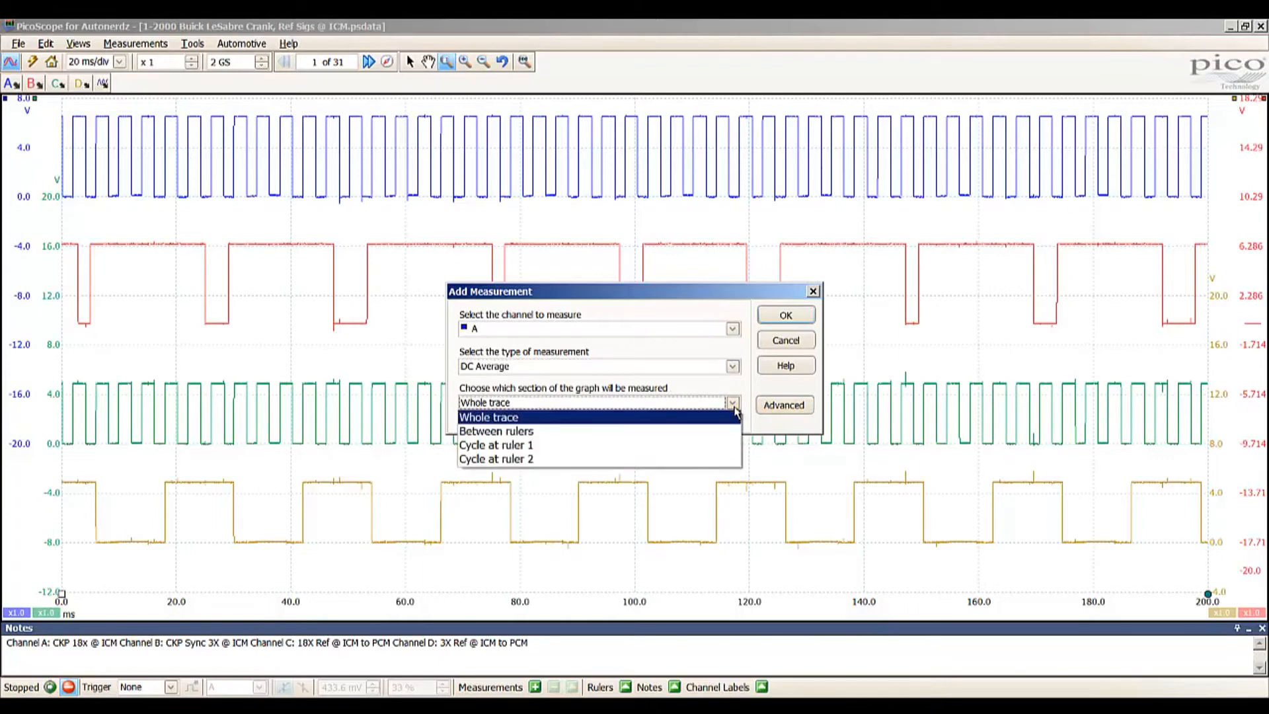
left_click(526, 417)
left_click(786, 315)
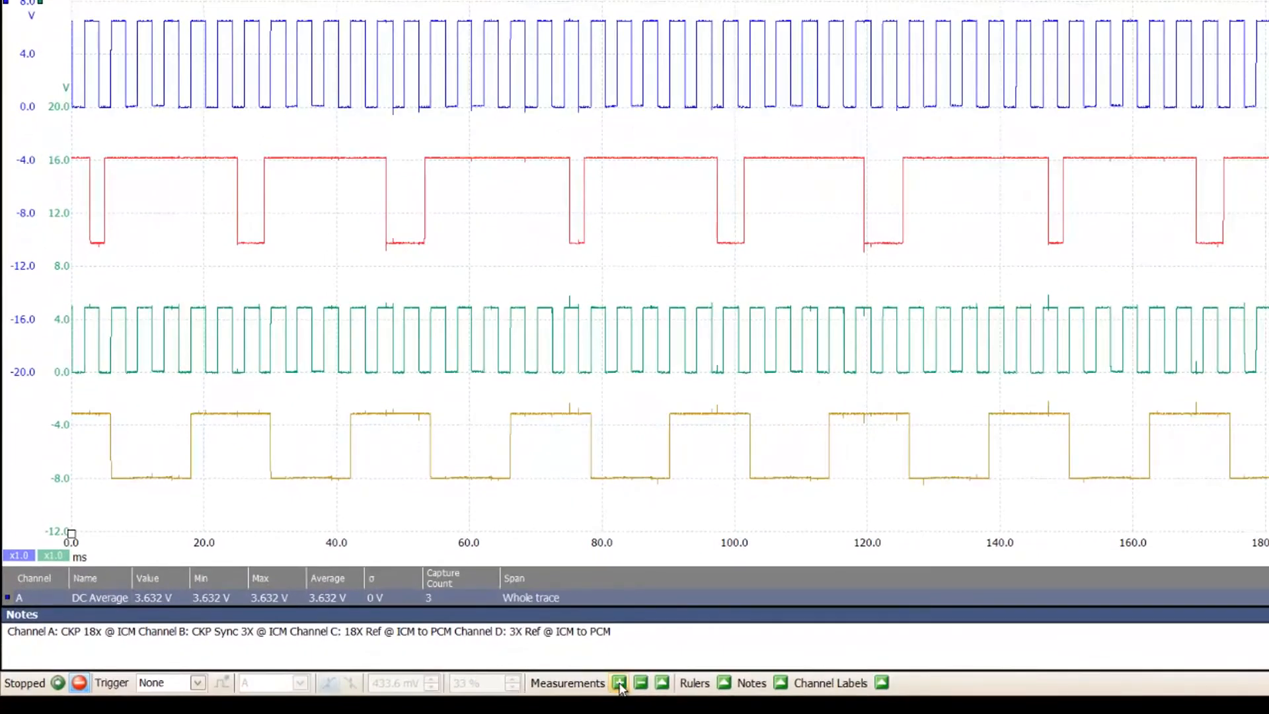
Add a Duty Cycle measurement of channel B over the whole trace.
left_click(619, 683)
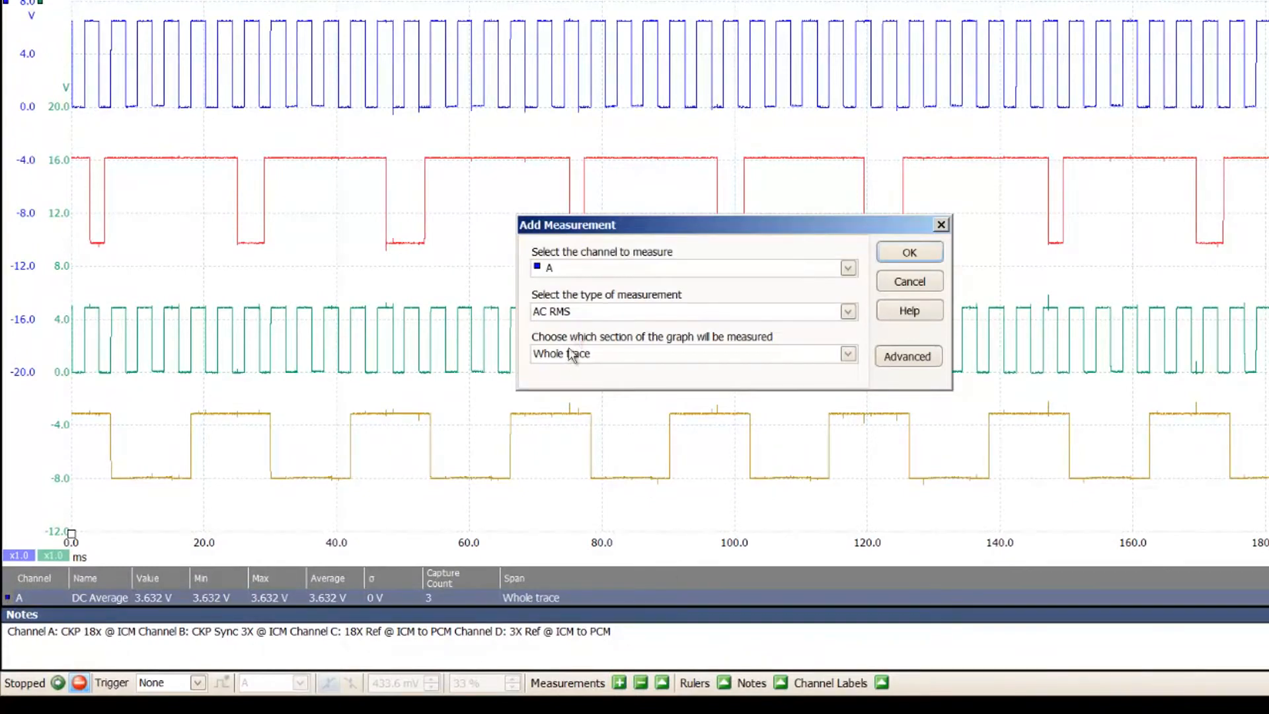
left_click(851, 273)
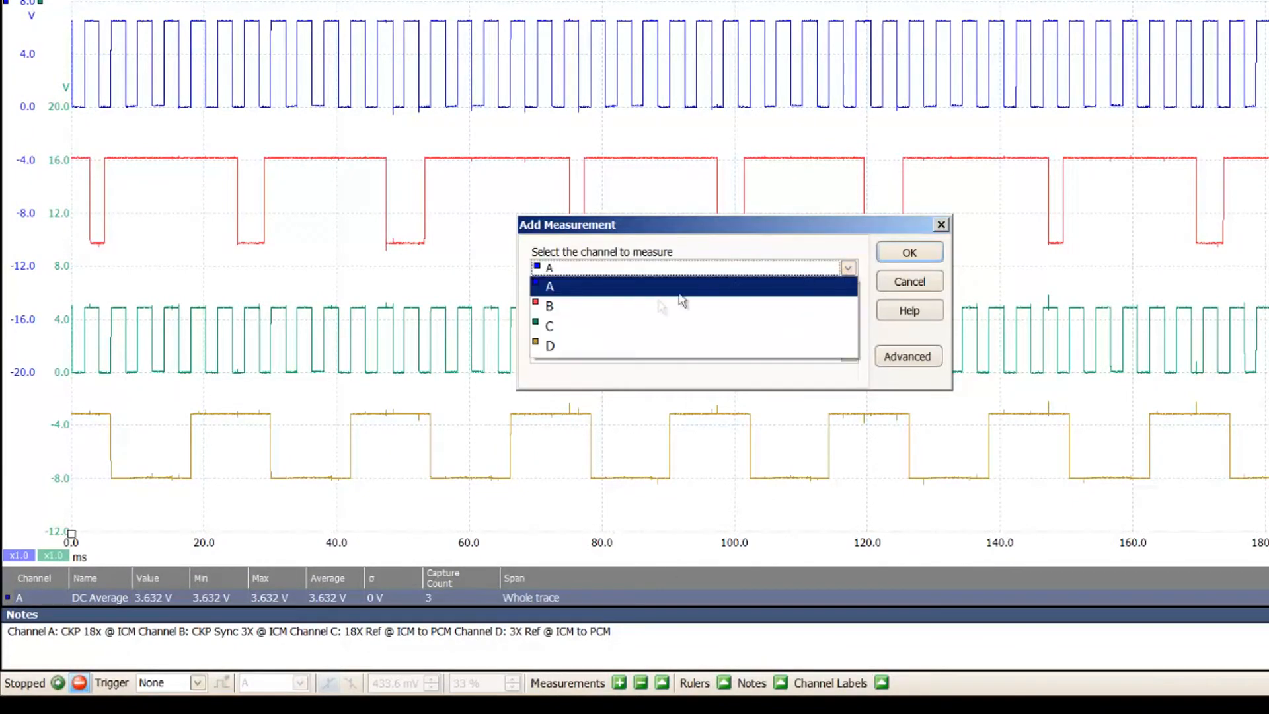
left_click(636, 308)
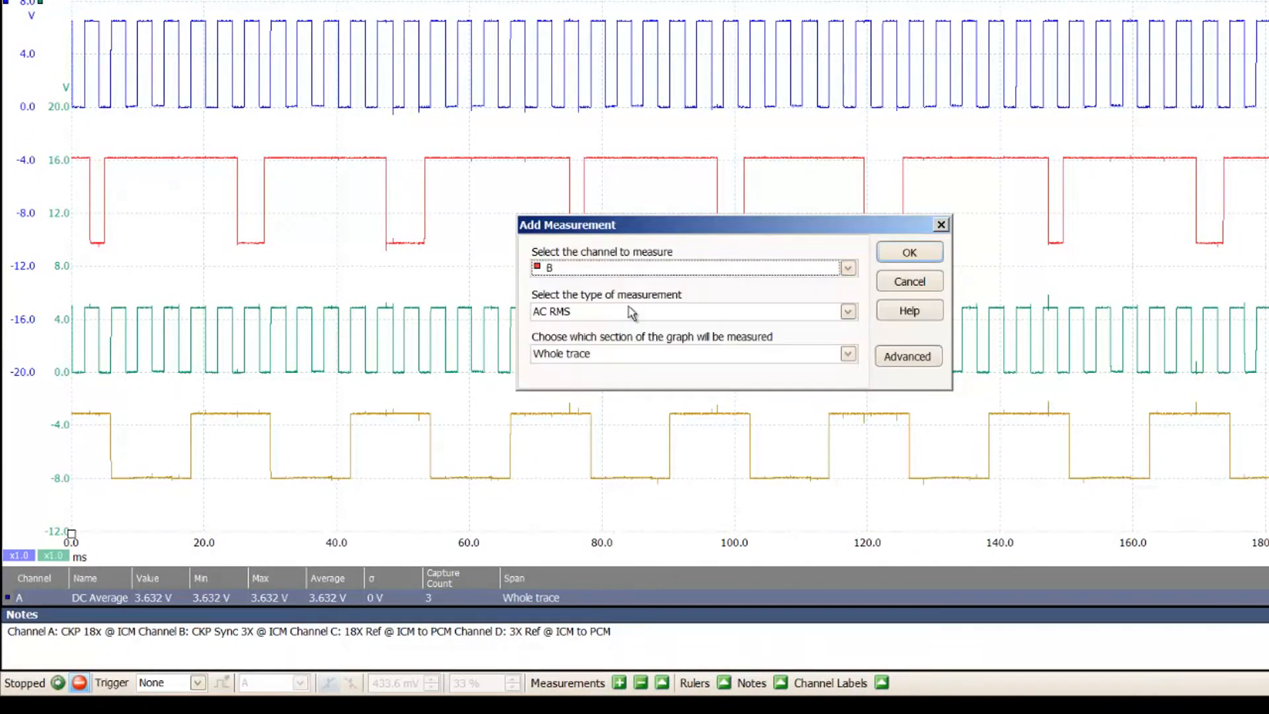
left_click(850, 313)
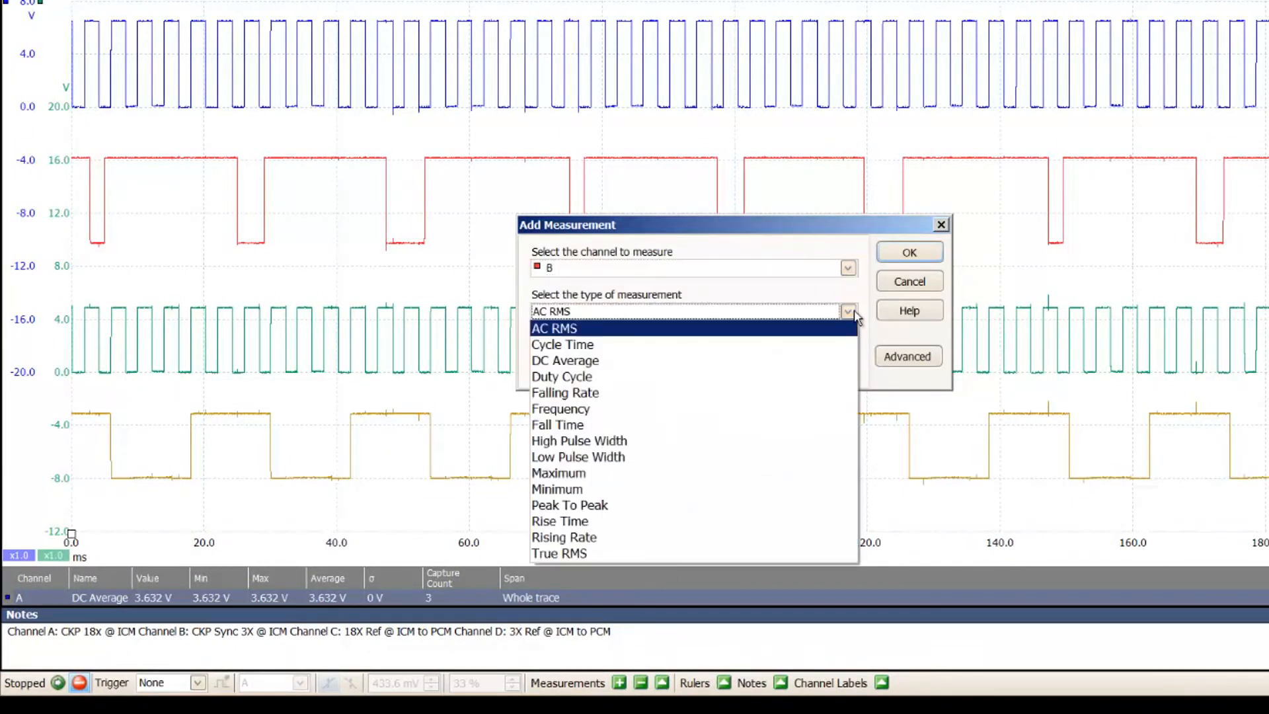
left_click(598, 380)
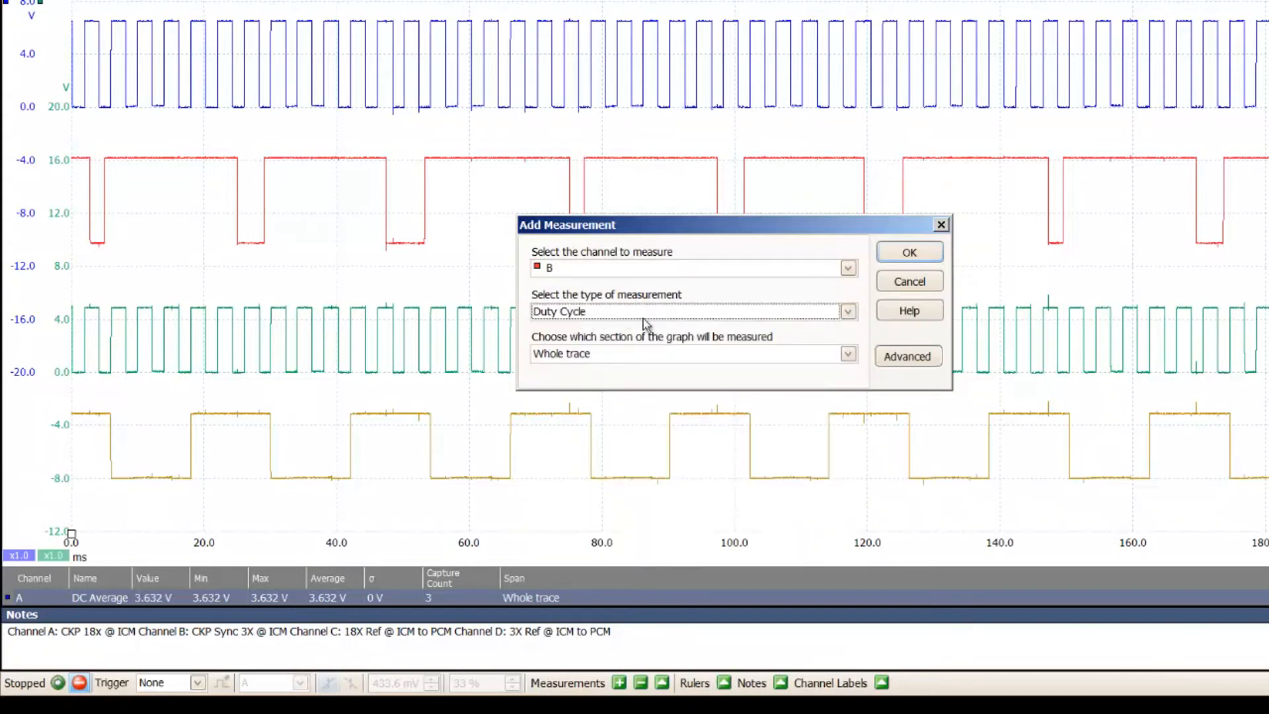
left_click(921, 250)
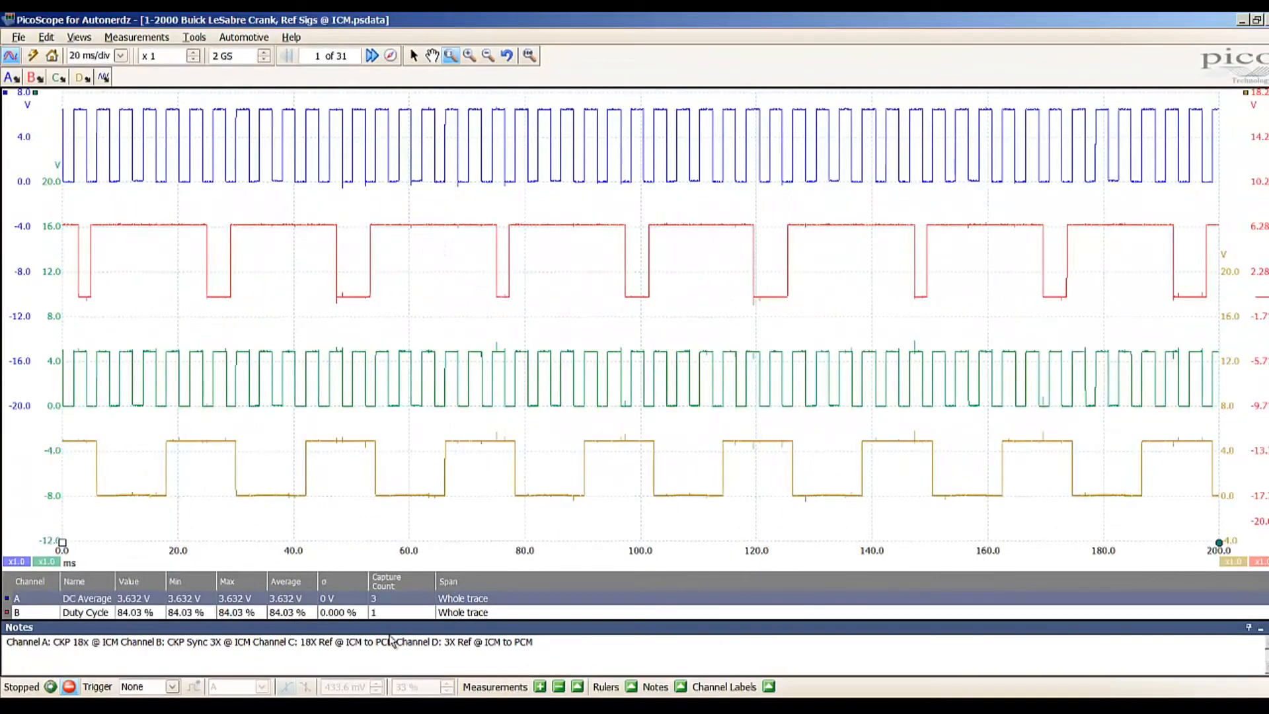
Delete the channel A DC Average and channel B Duty Cycle measurements.
left_click(559, 688)
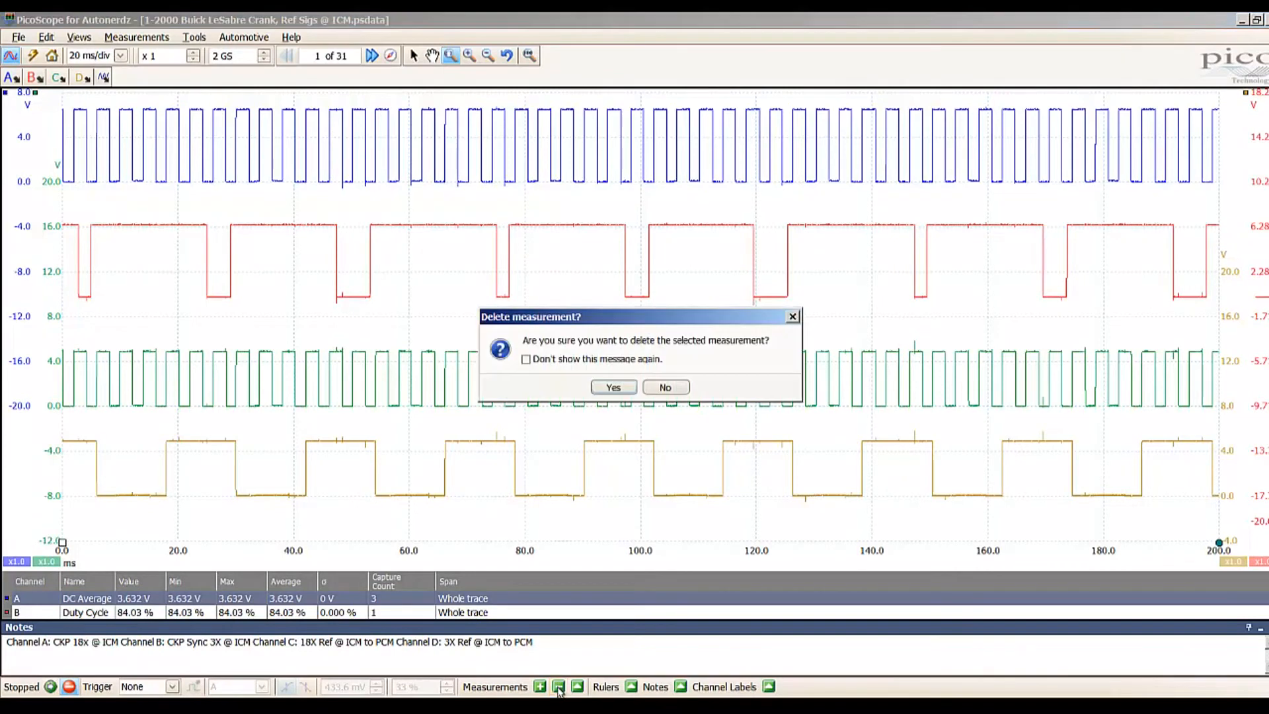
left_click(615, 388)
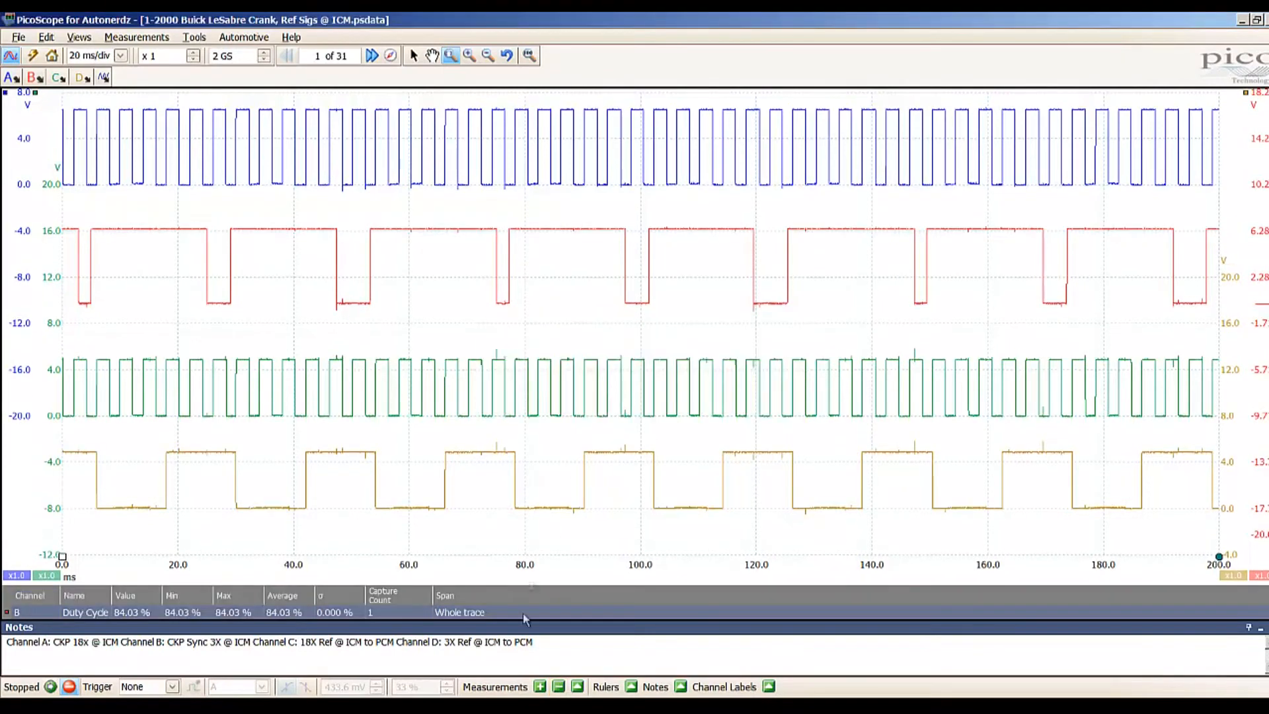
left_click(559, 688)
left_click(633, 395)
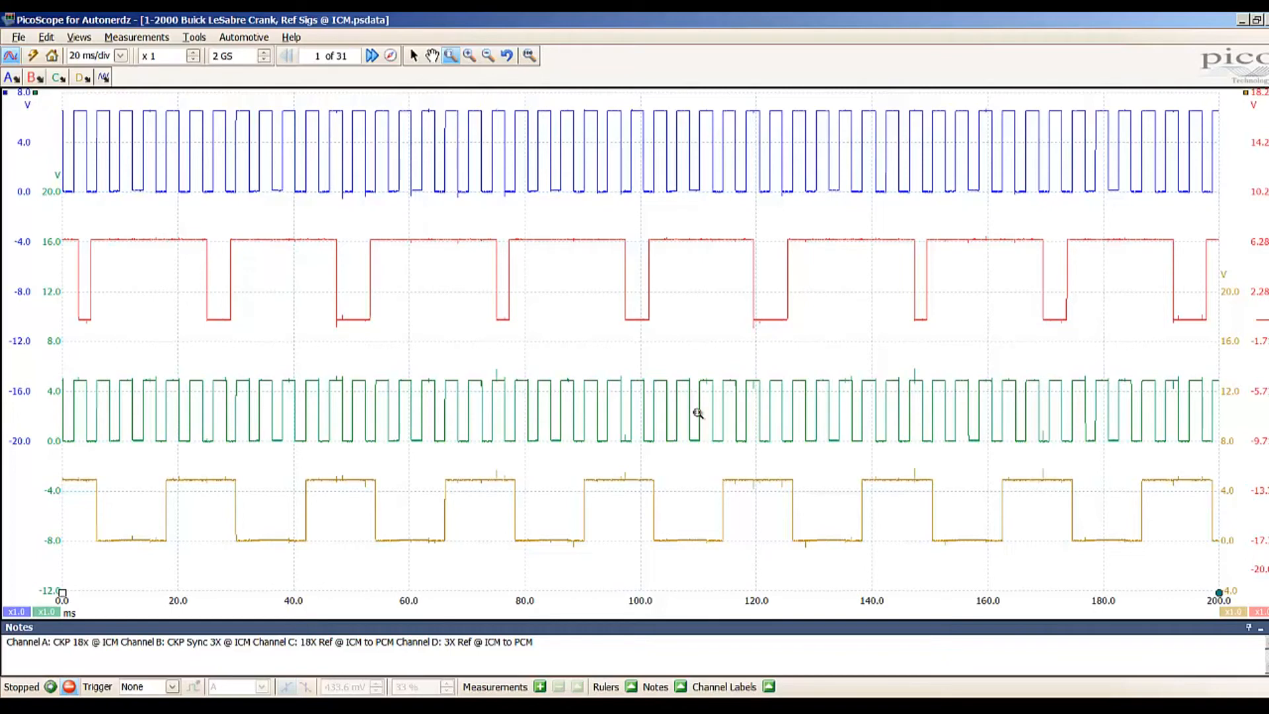
Review the automotive preset tests for charging circuits and sensors, and the available help resources, without loading any.
left_click(255, 38)
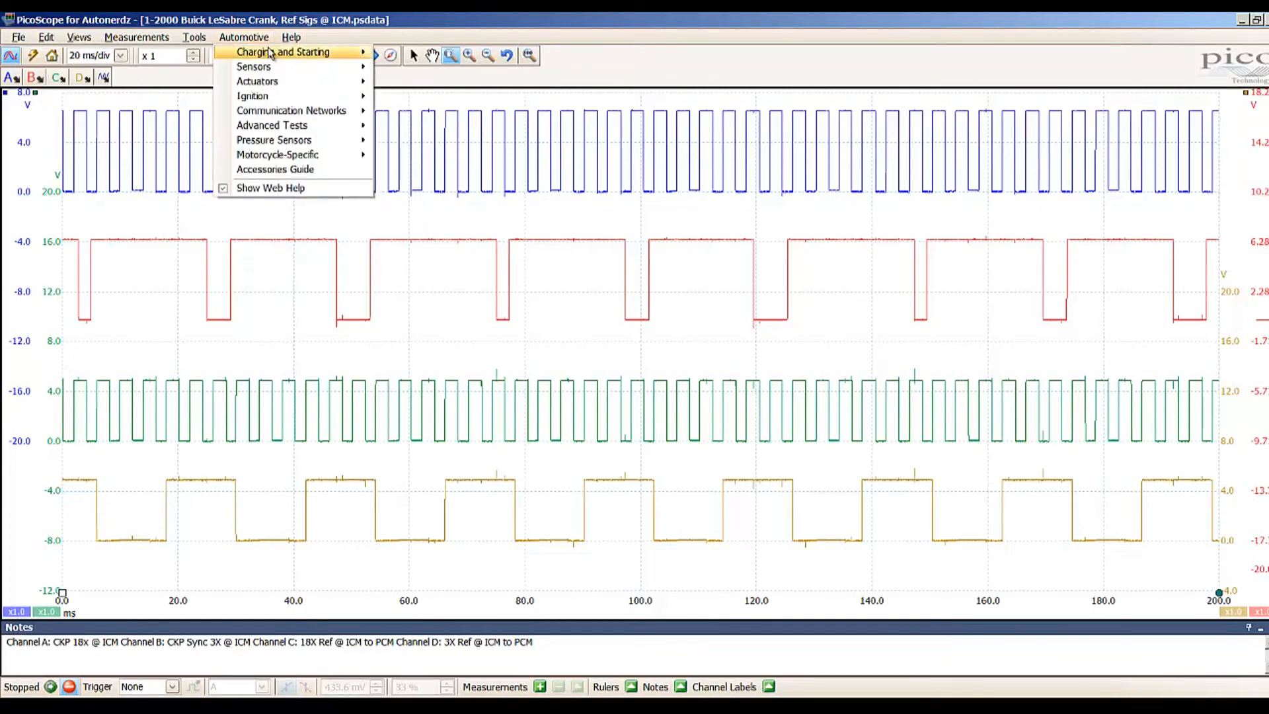
mouse_move(273, 52)
mouse_move(468, 59)
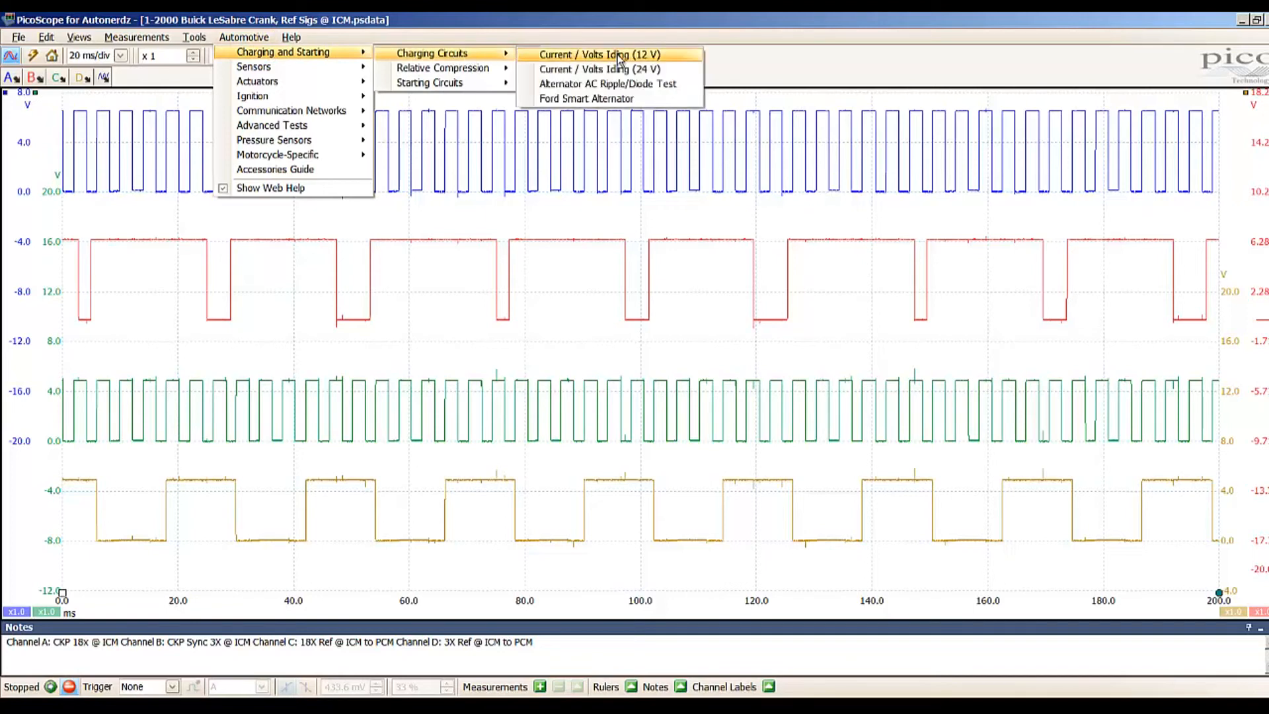
mouse_move(296, 80)
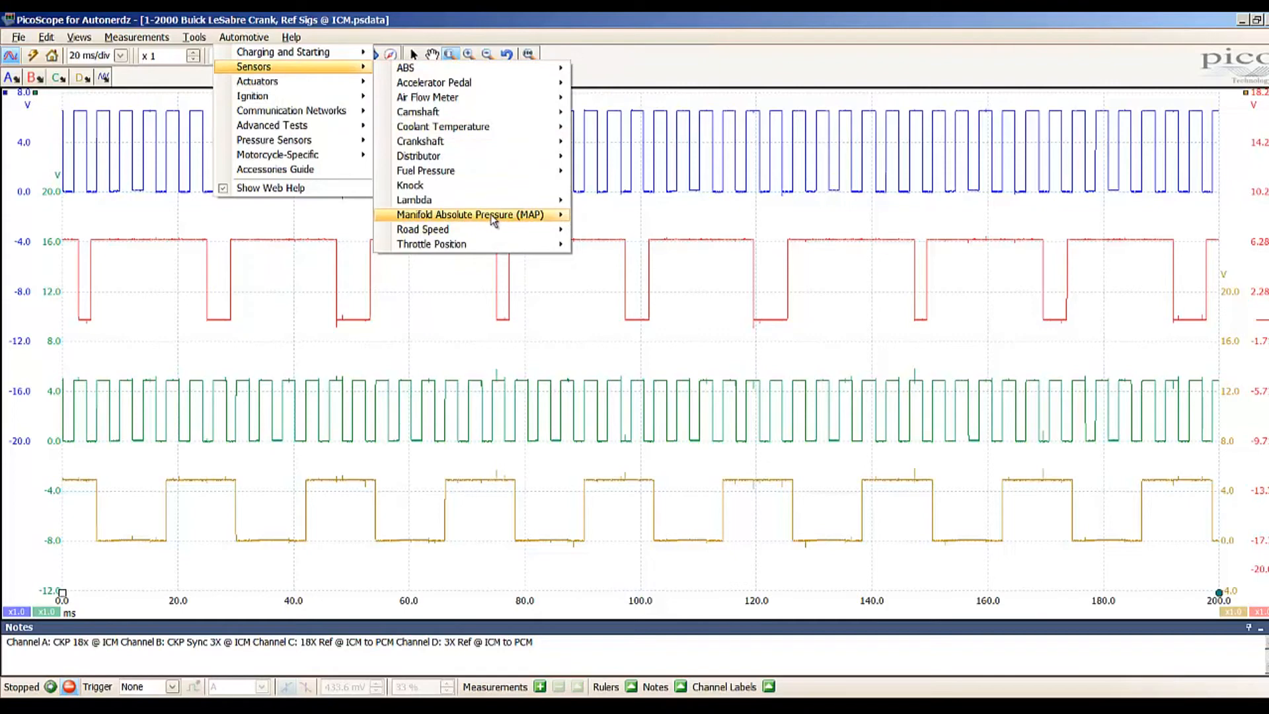
mouse_move(456, 177)
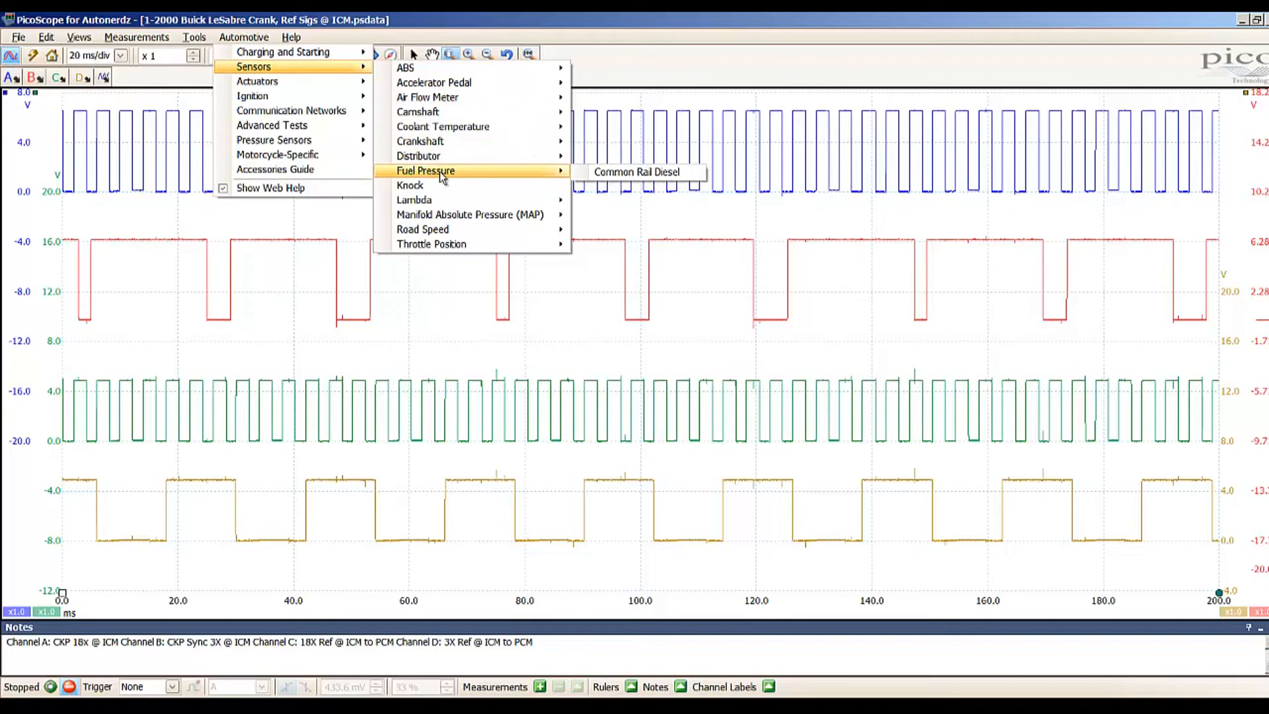
mouse_move(433, 74)
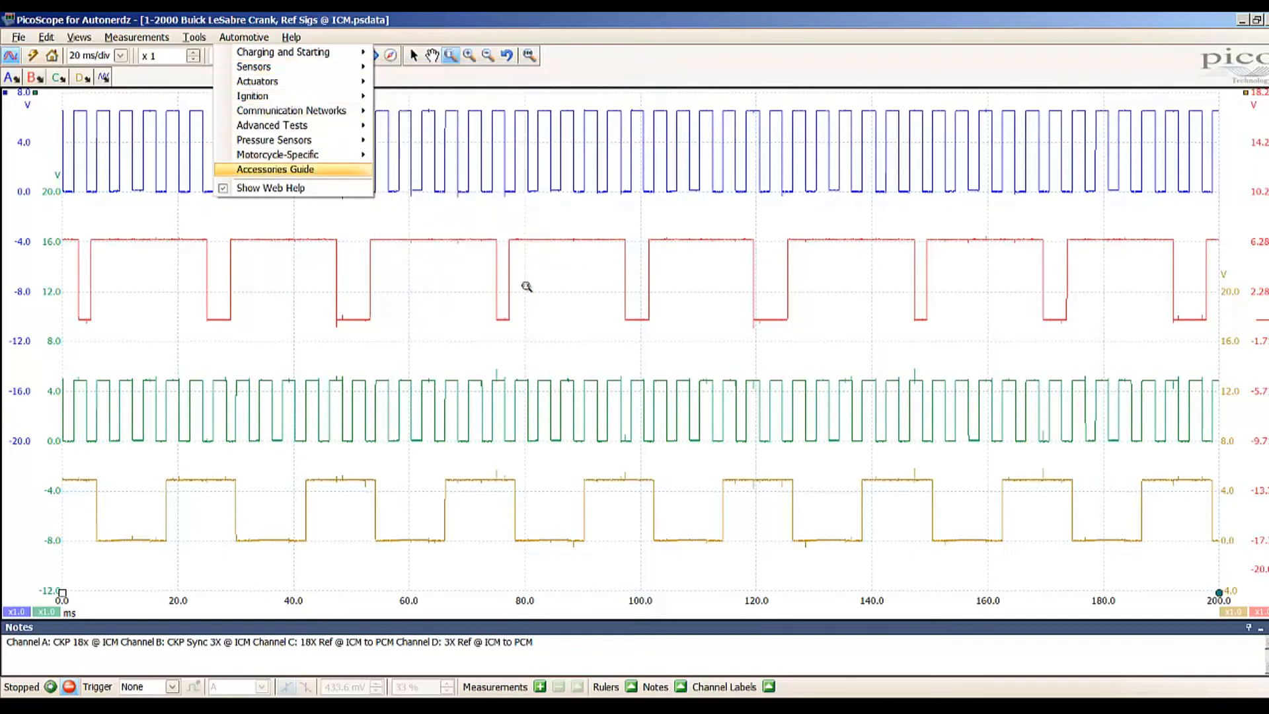
left_click(448, 197)
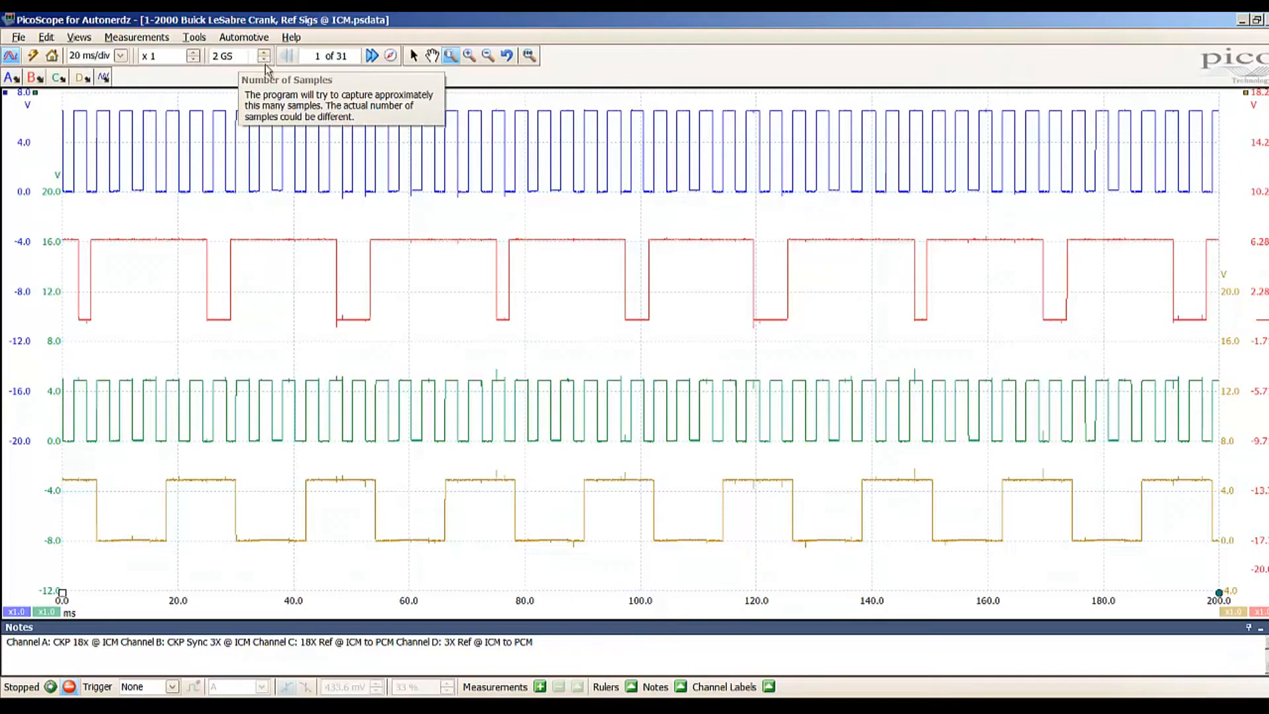
left_click(292, 38)
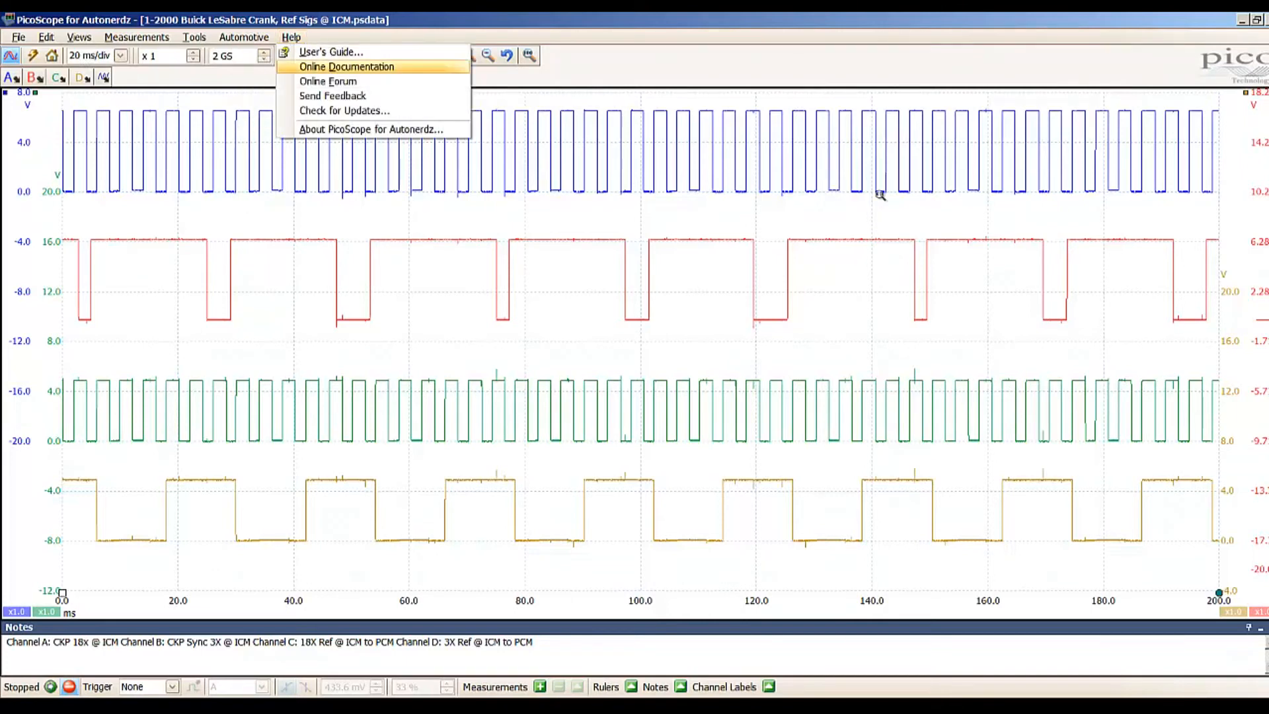
left_click(912, 220)
Display the view properties to check the sampling details, each channel's range and coupling, and the capture date, and close them.
right_click(912, 221)
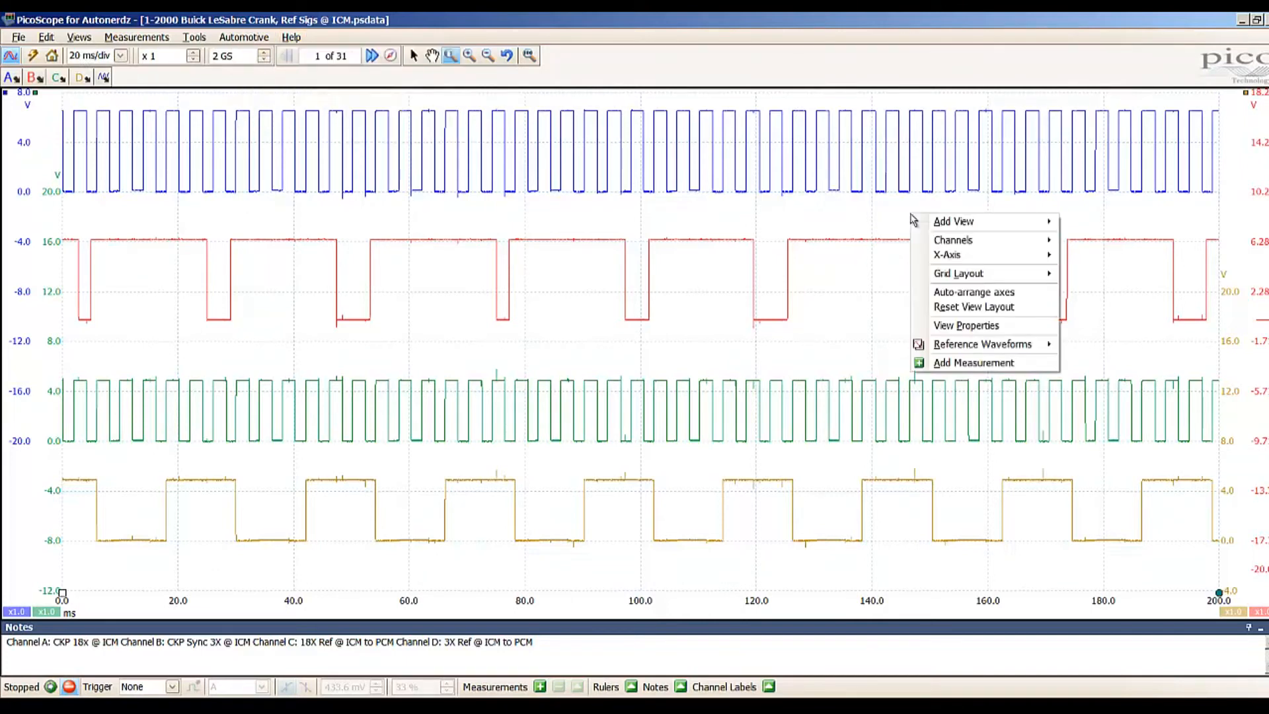
left_click(989, 327)
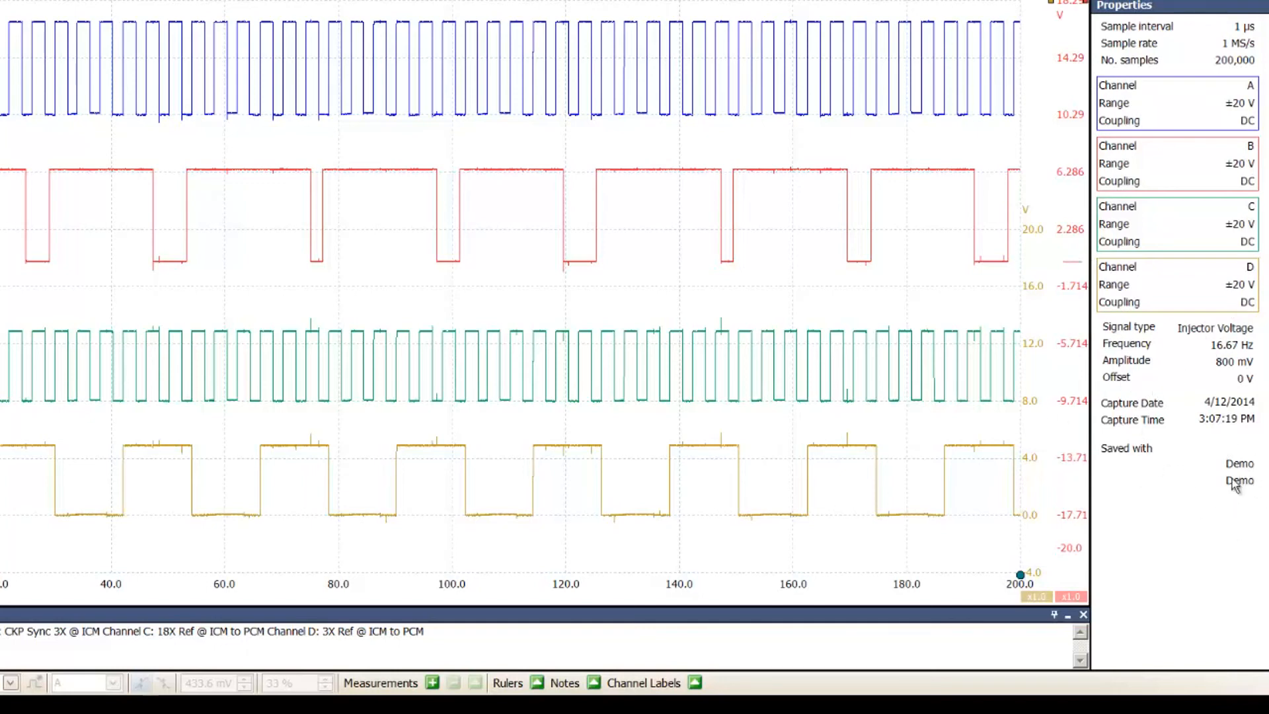
left_click(1267, 4)
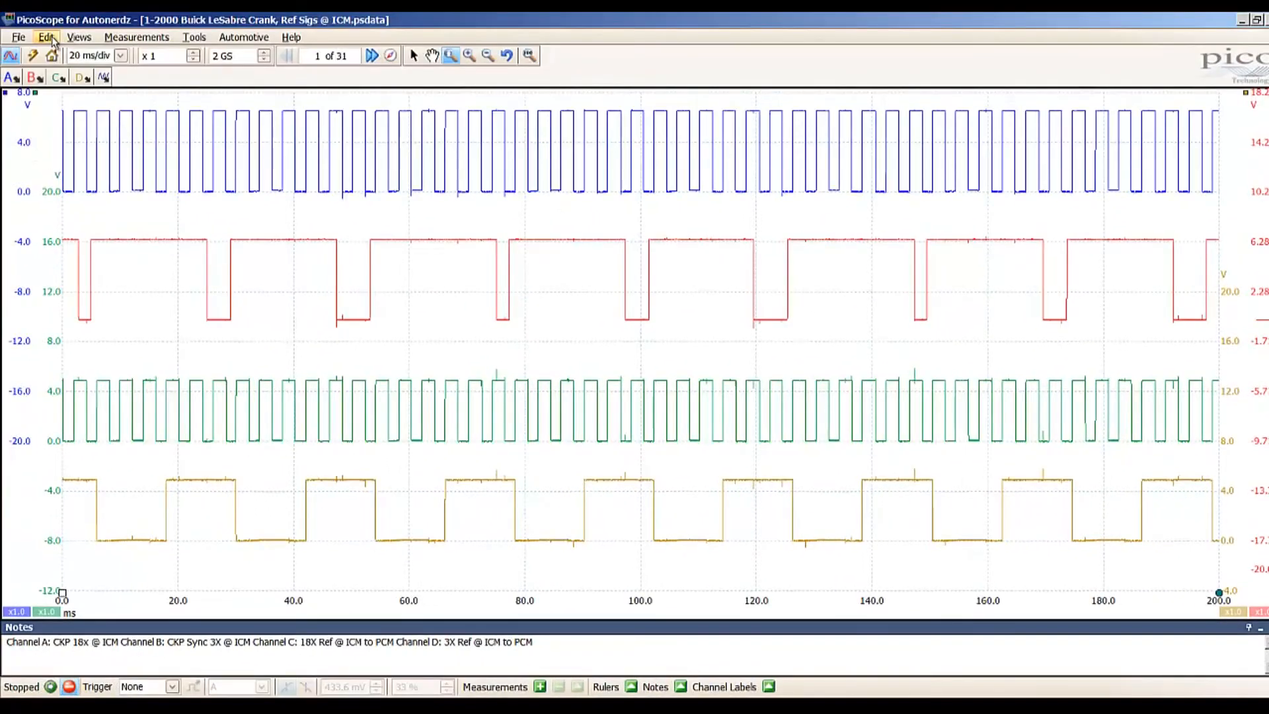
left_click(46, 38)
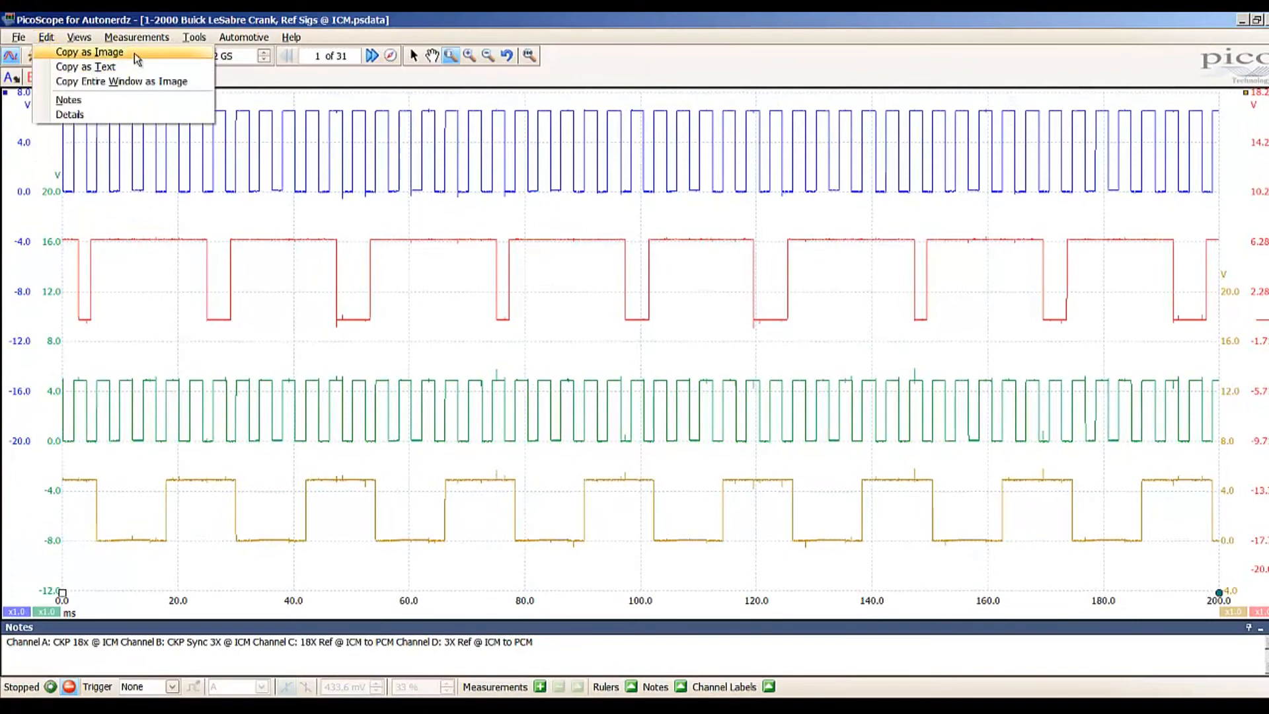
mouse_move(80, 39)
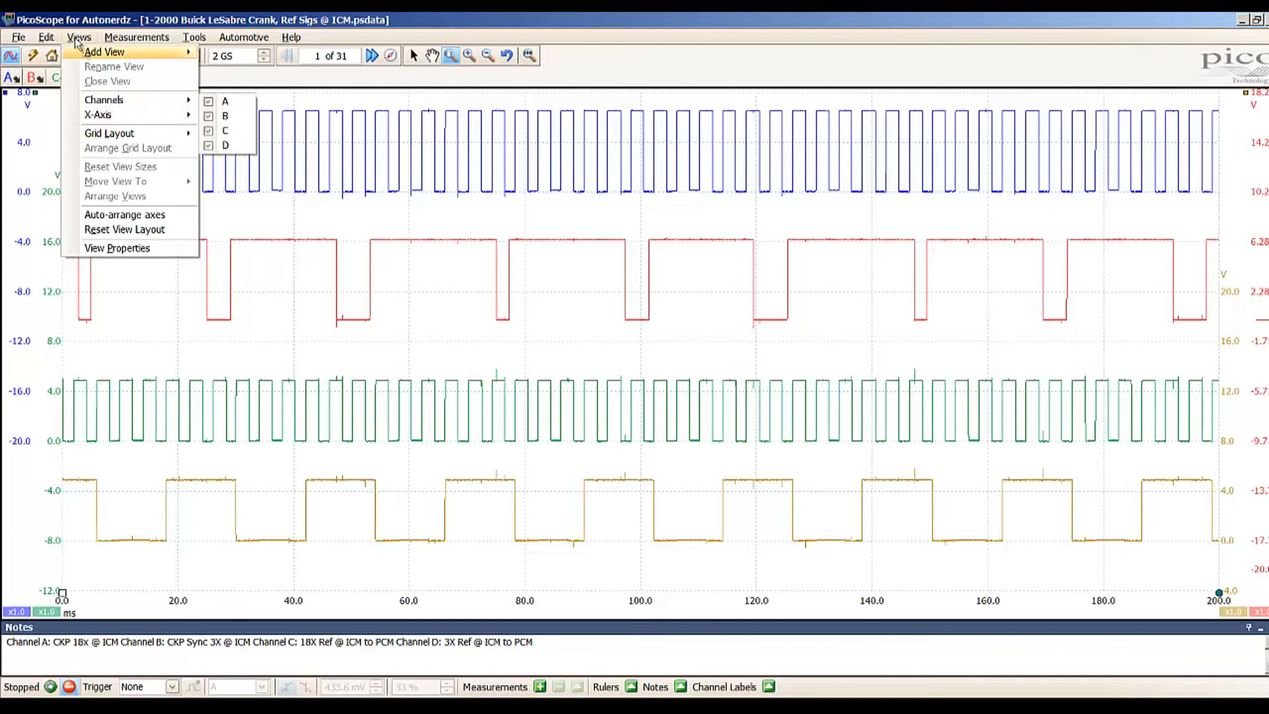
left_click(157, 38)
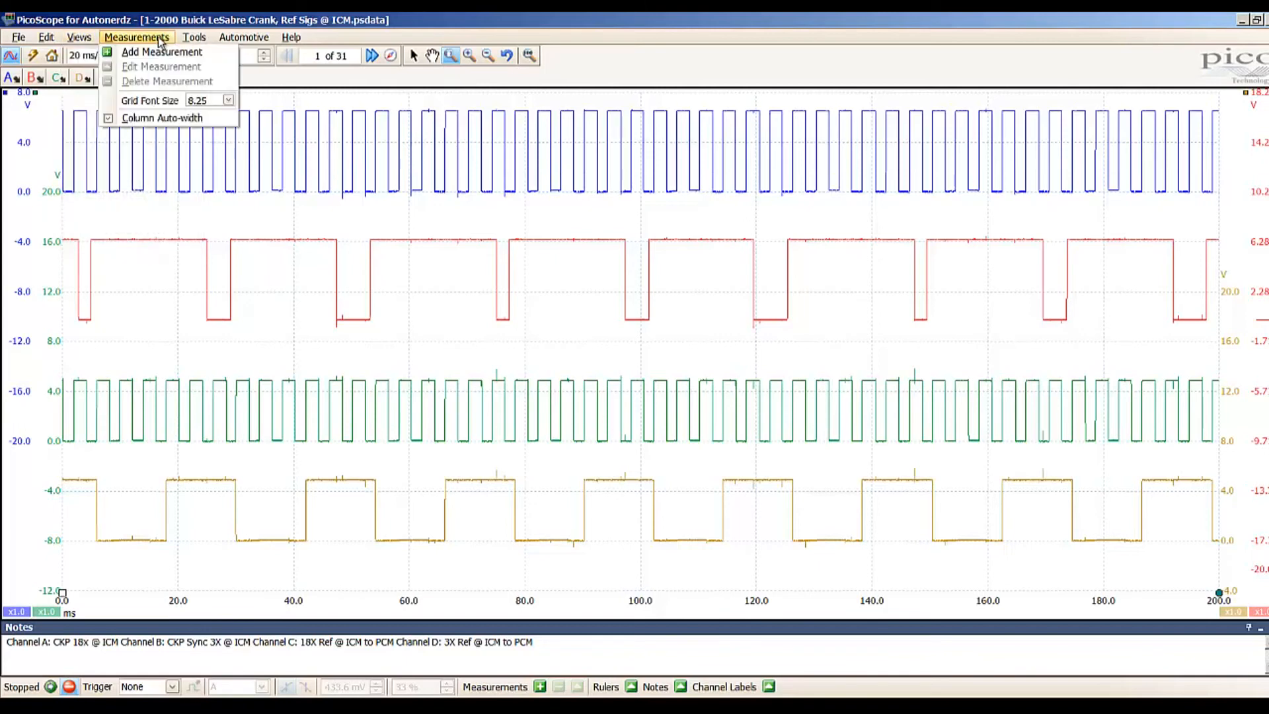
Examine the maths channel list and the new-channel equation editor with its advanced functions, without creating a channel.
mouse_move(200, 42)
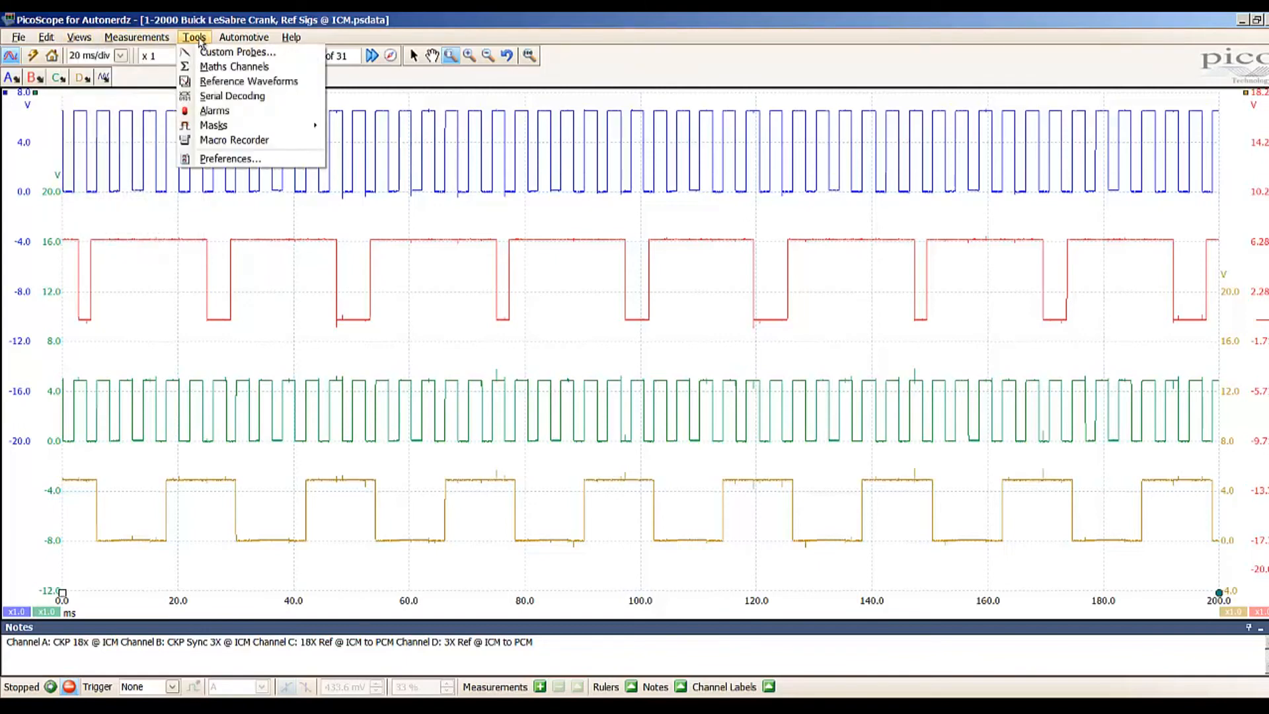
left_click(263, 72)
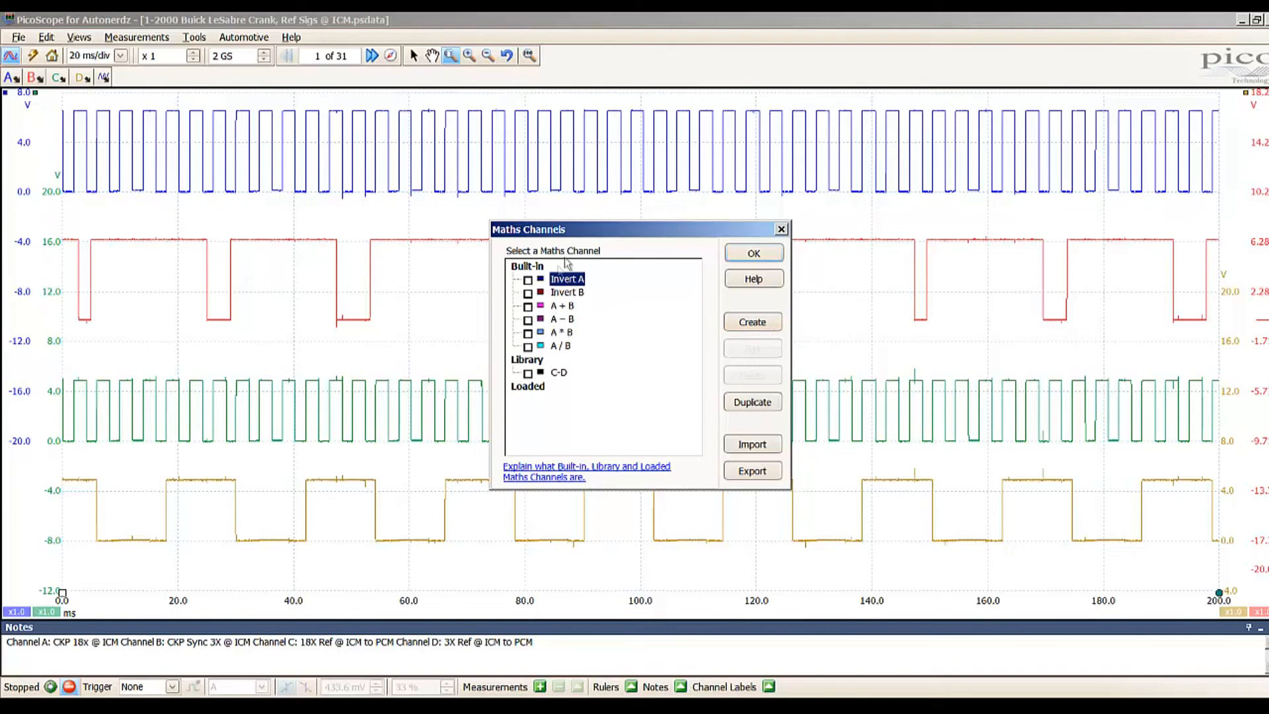
left_click(756, 321)
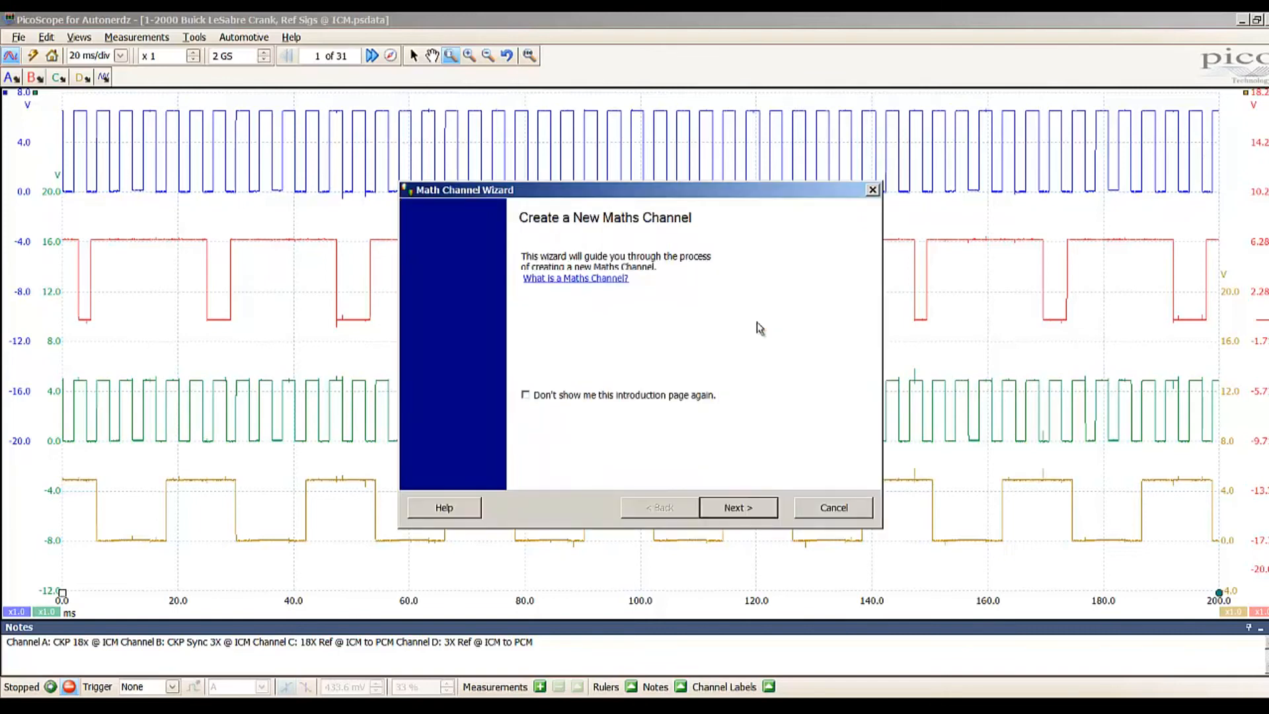
left_click(736, 506)
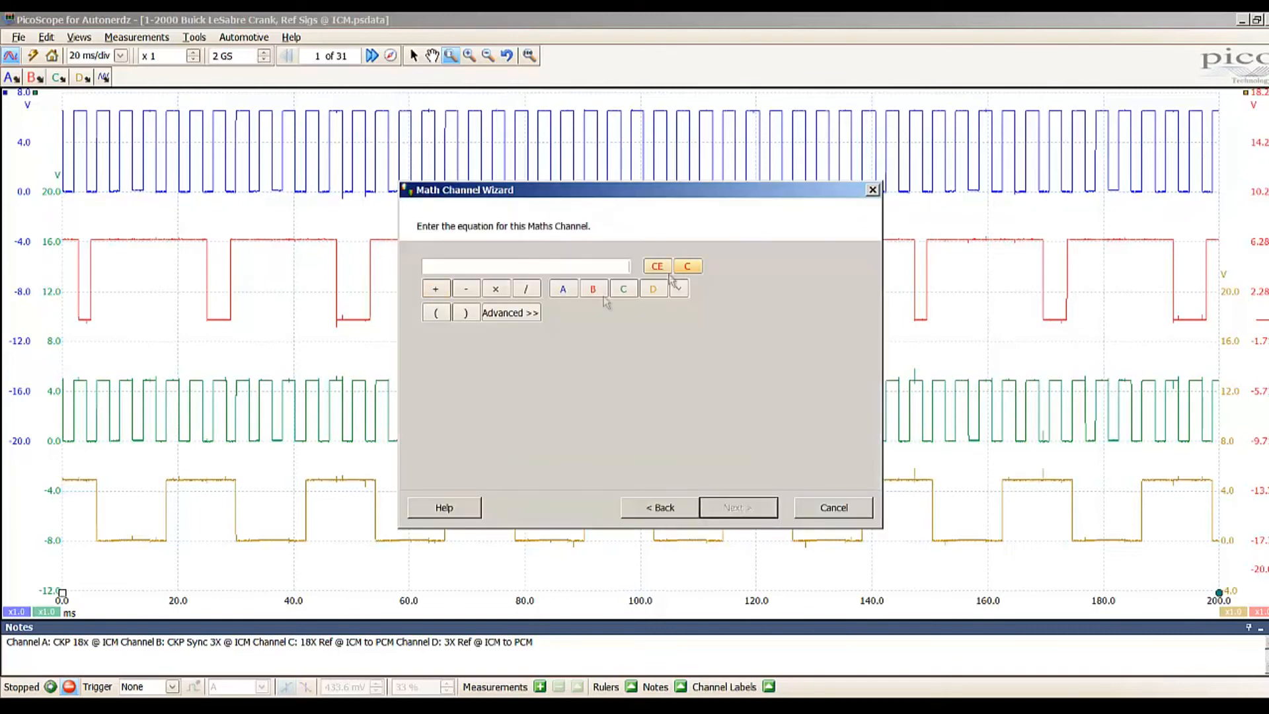
left_click(513, 313)
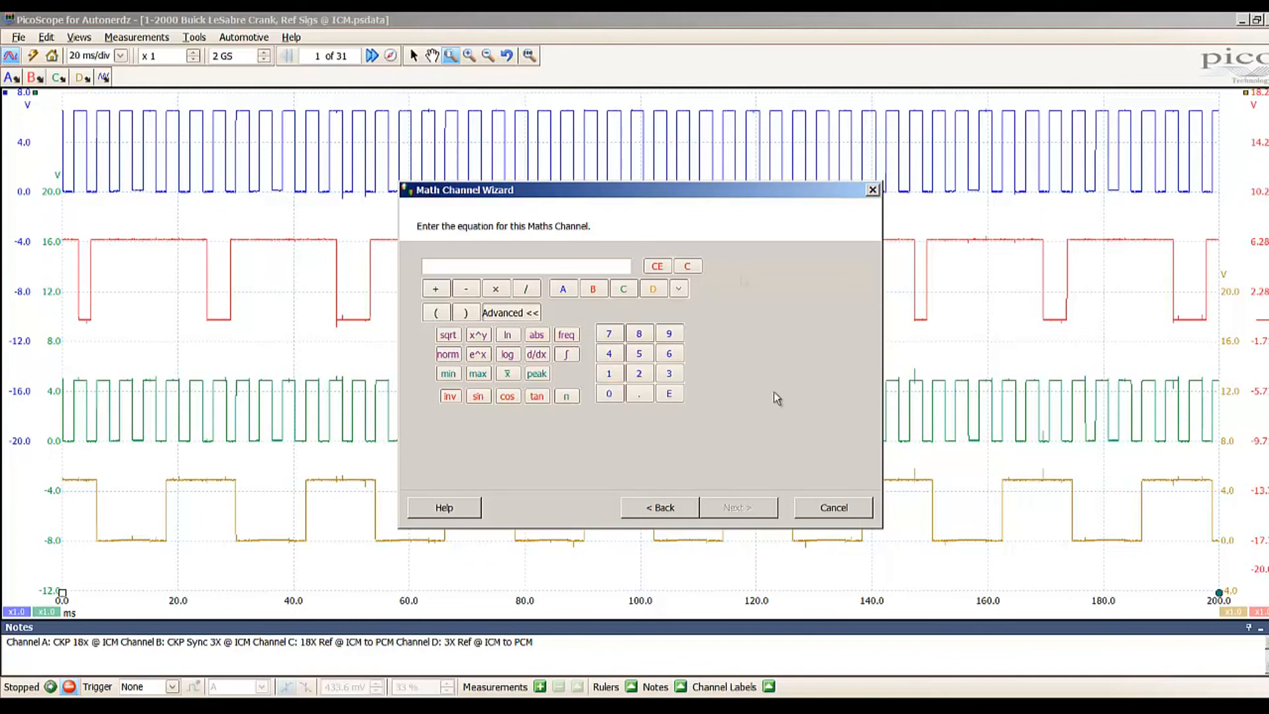
left_click(836, 509)
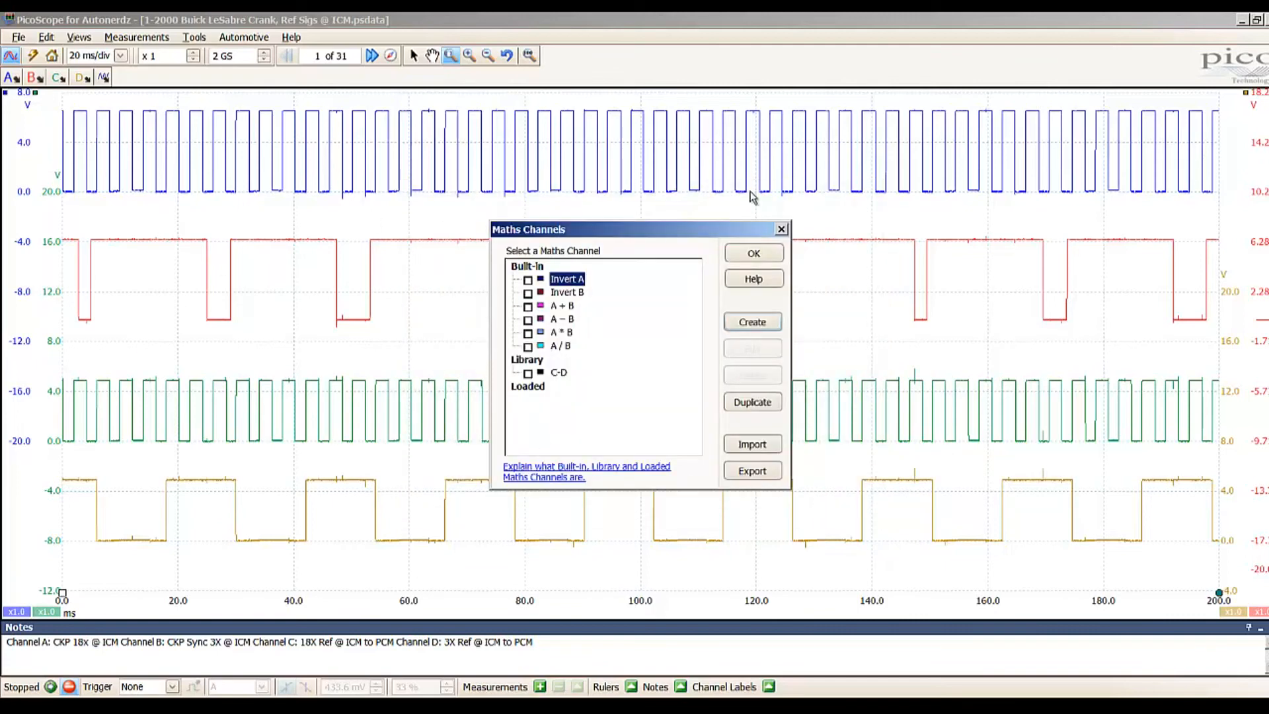
left_click(768, 259)
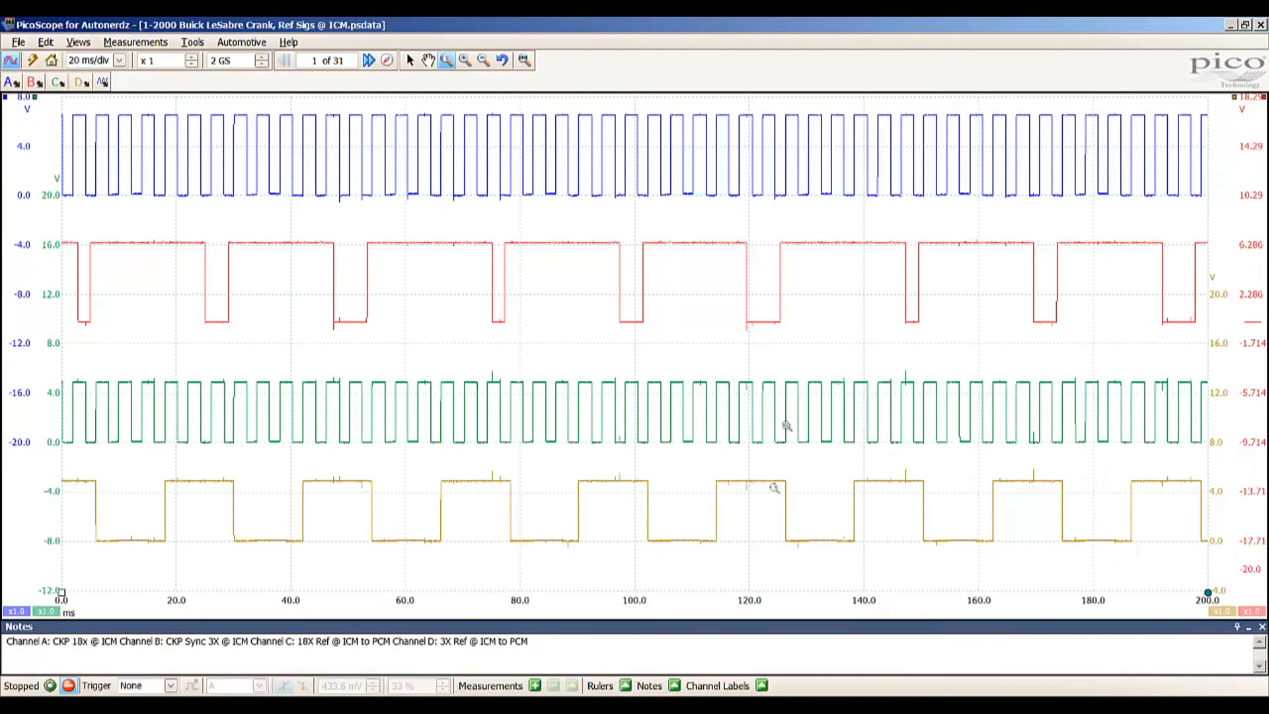
Open the capture "2-2000 Buick LeSabre Crank, Ref Sigs @ ICM Long Capture.psdata" and hide its channel labels and notes.
left_click(18, 42)
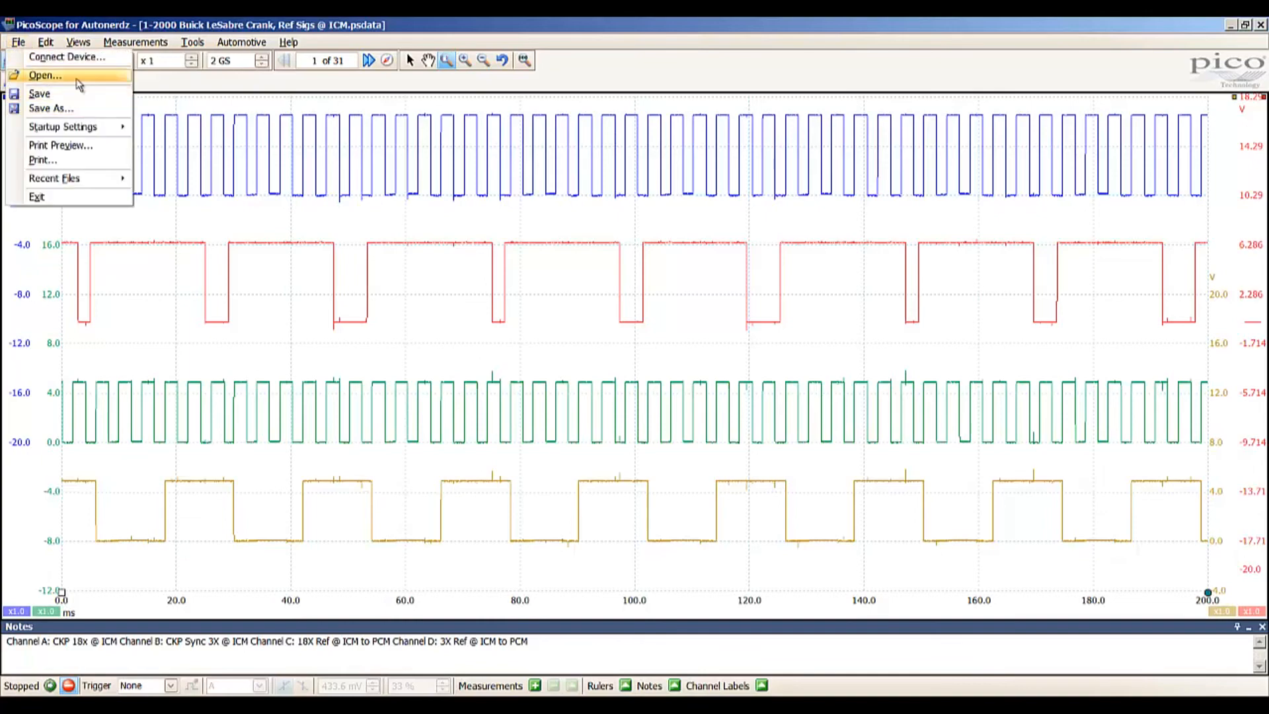
left_click(44, 75)
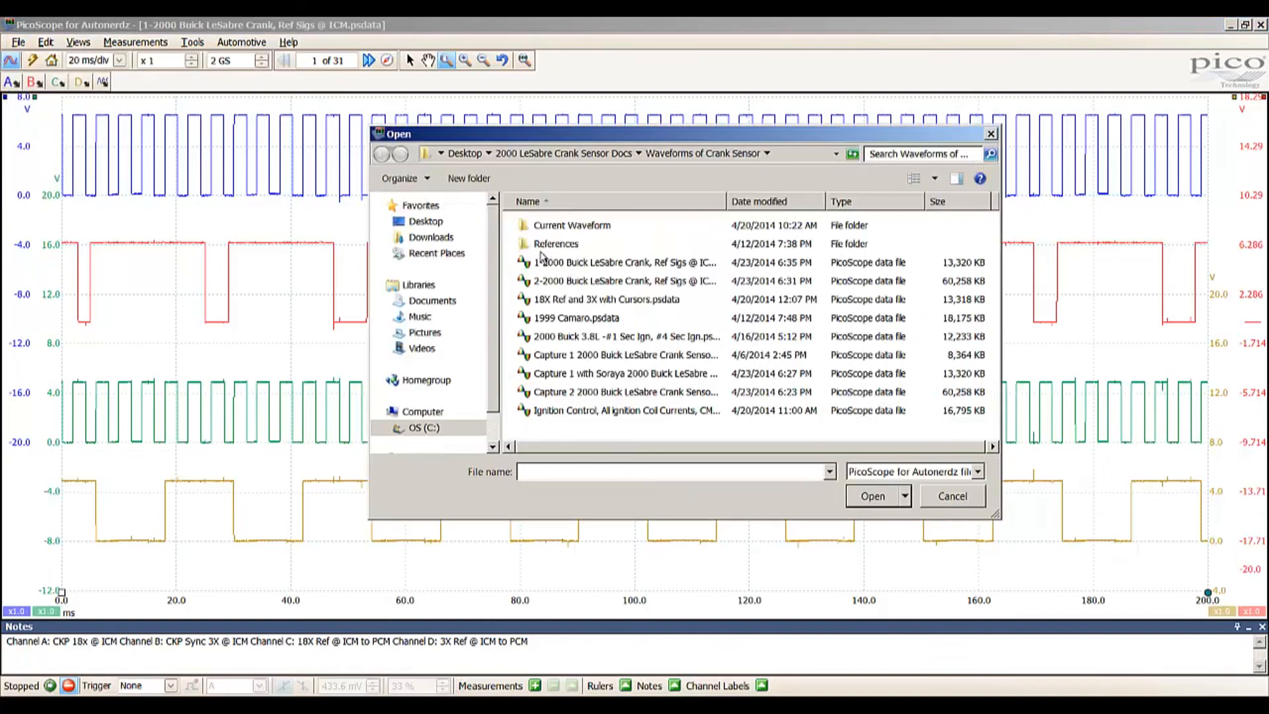
left_click(594, 281)
left_click(885, 498)
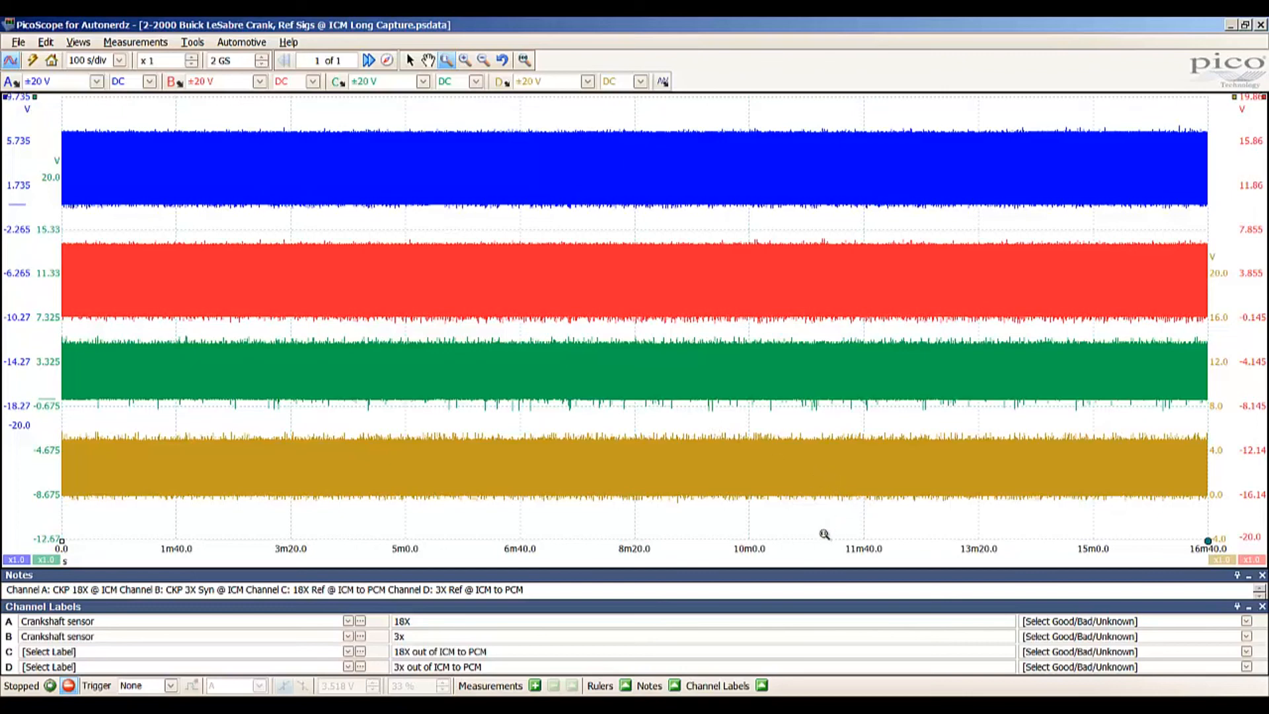
left_click(1262, 607)
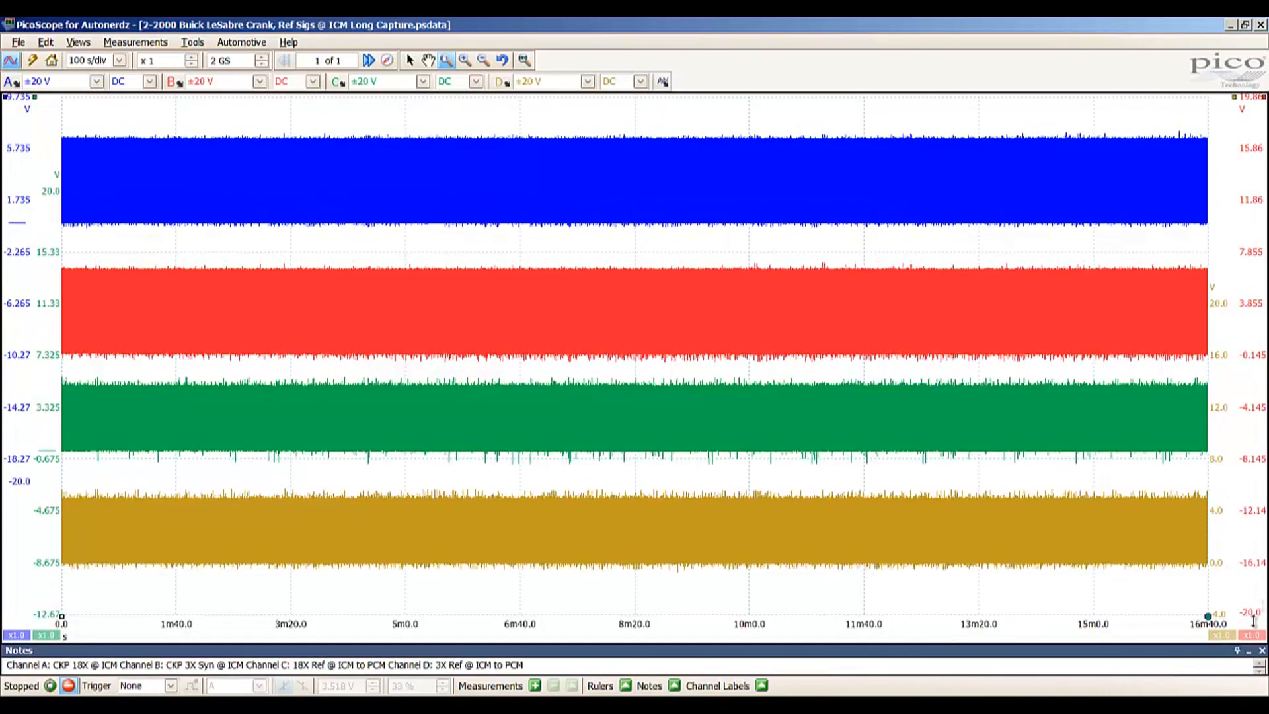
left_click(1262, 651)
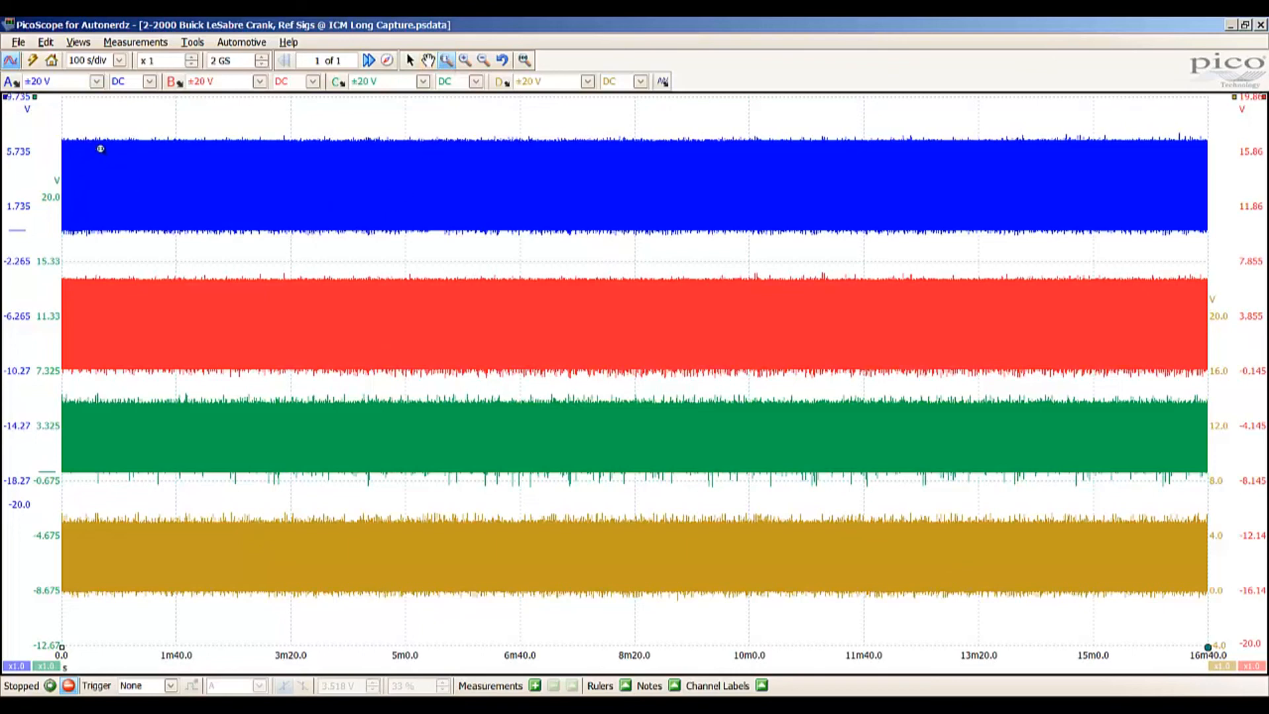
Zoom into the start of the long capture in stages to inspect individual pulses around 9.8 s, and restore the full view.
left_click_drag(72, 130, 148, 611)
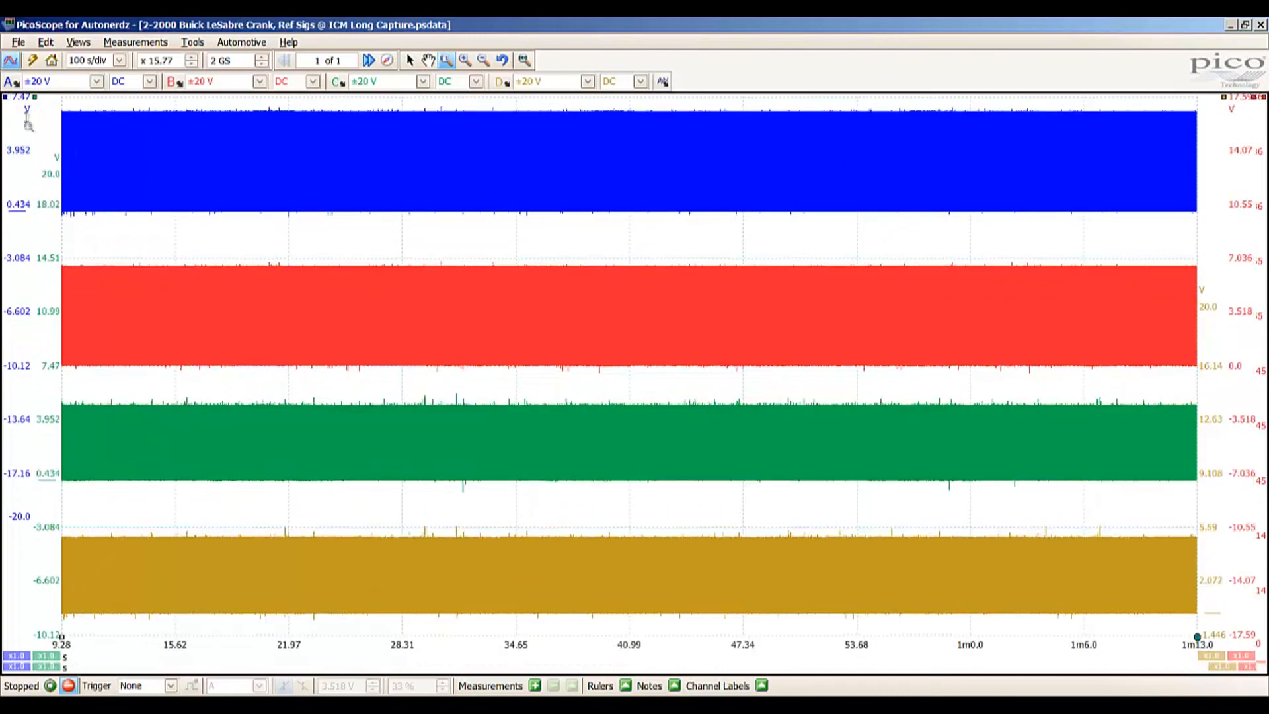
left_click_drag(71, 103, 174, 638)
left_click_drag(68, 100, 158, 621)
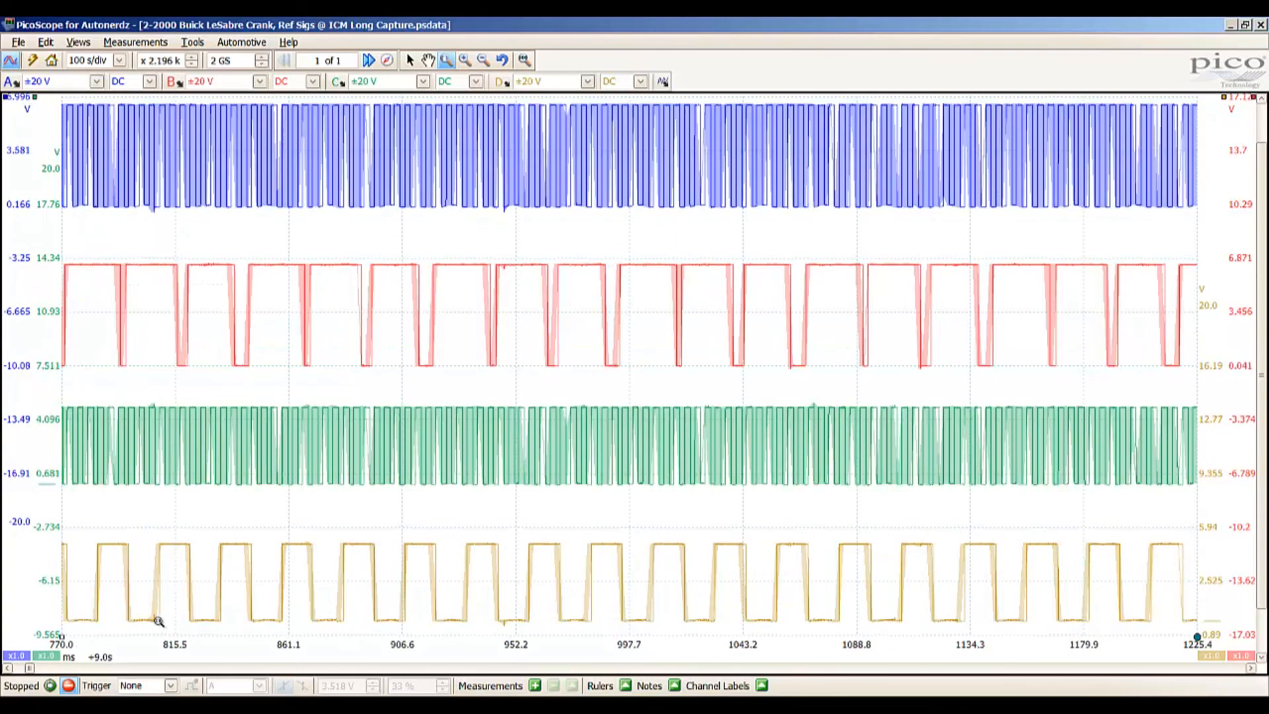
left_click_drag(69, 100, 207, 630)
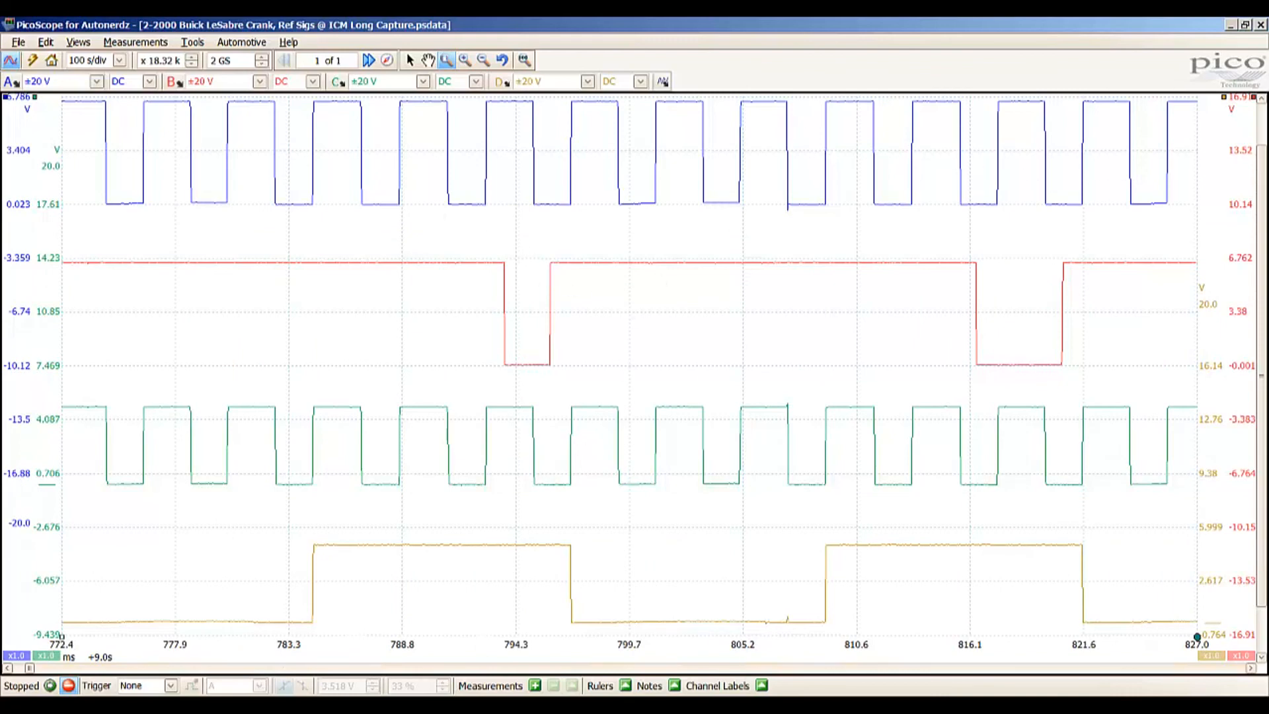
left_click(525, 61)
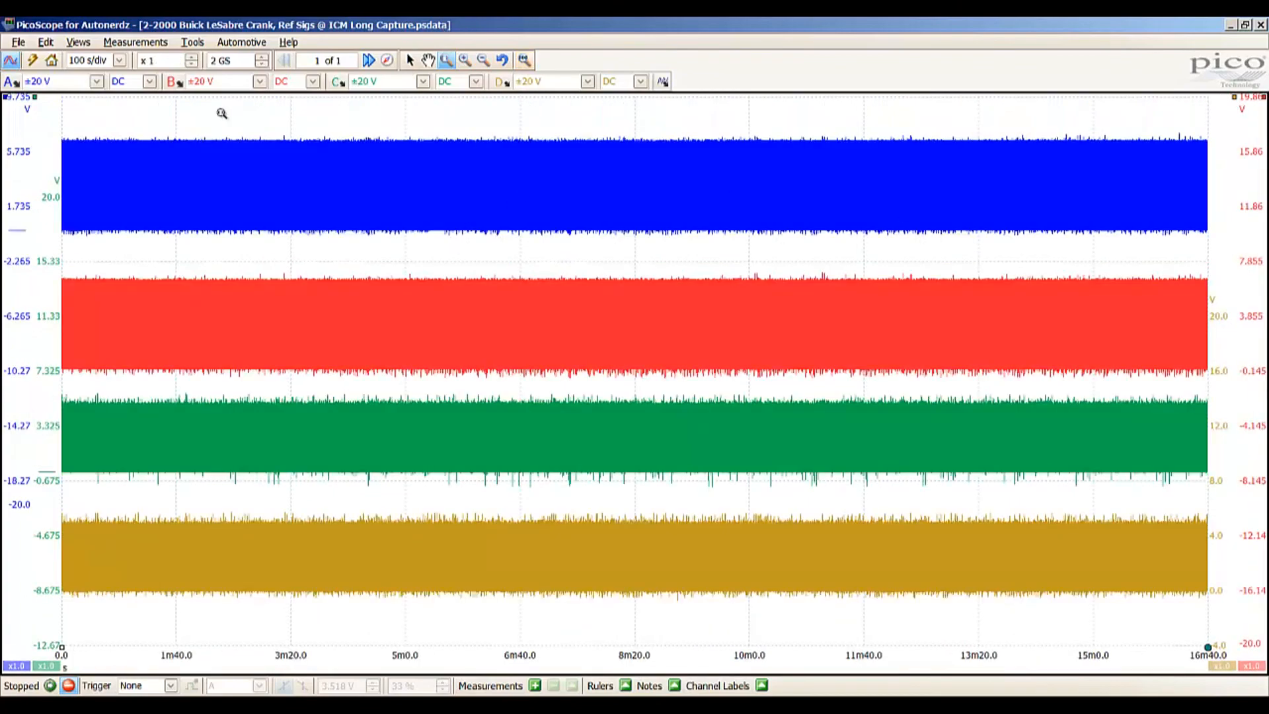
Zoom into the long capture from about 18.8 s in stages and move along the trace to about 33 s to inspect the signals.
left_click_drag(83, 121, 212, 623)
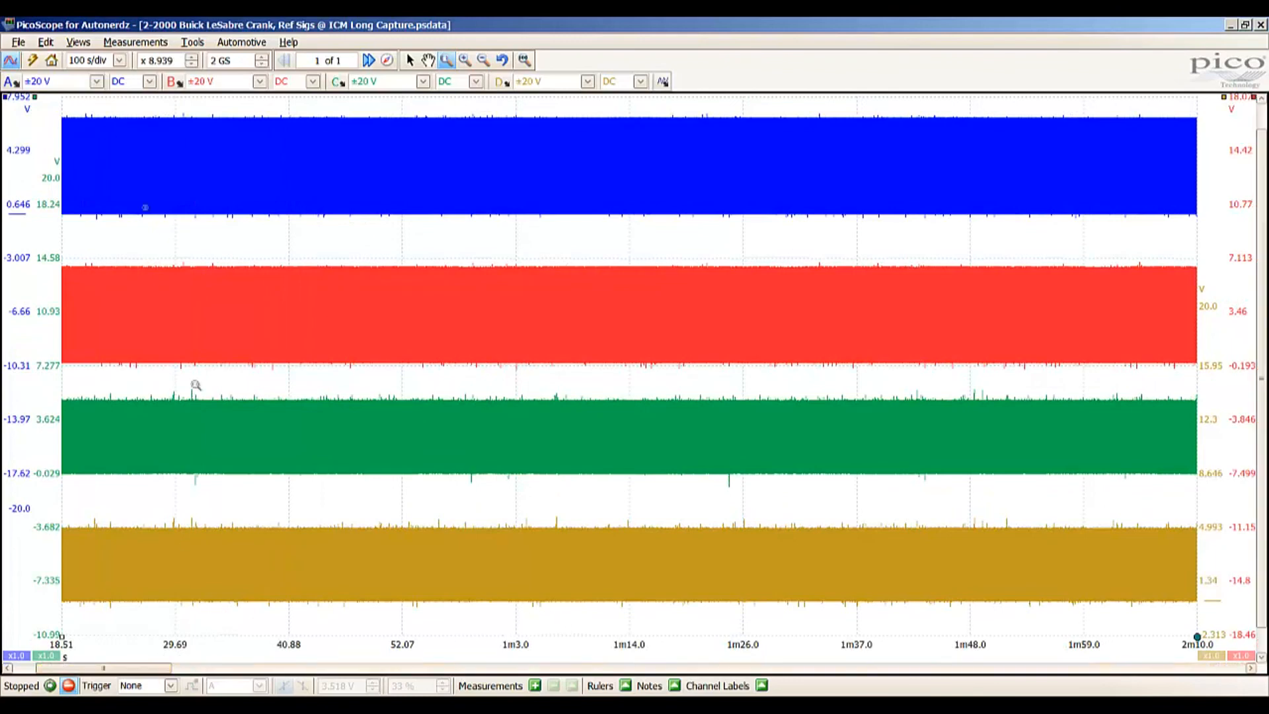
left_click_drag(63, 107, 161, 635)
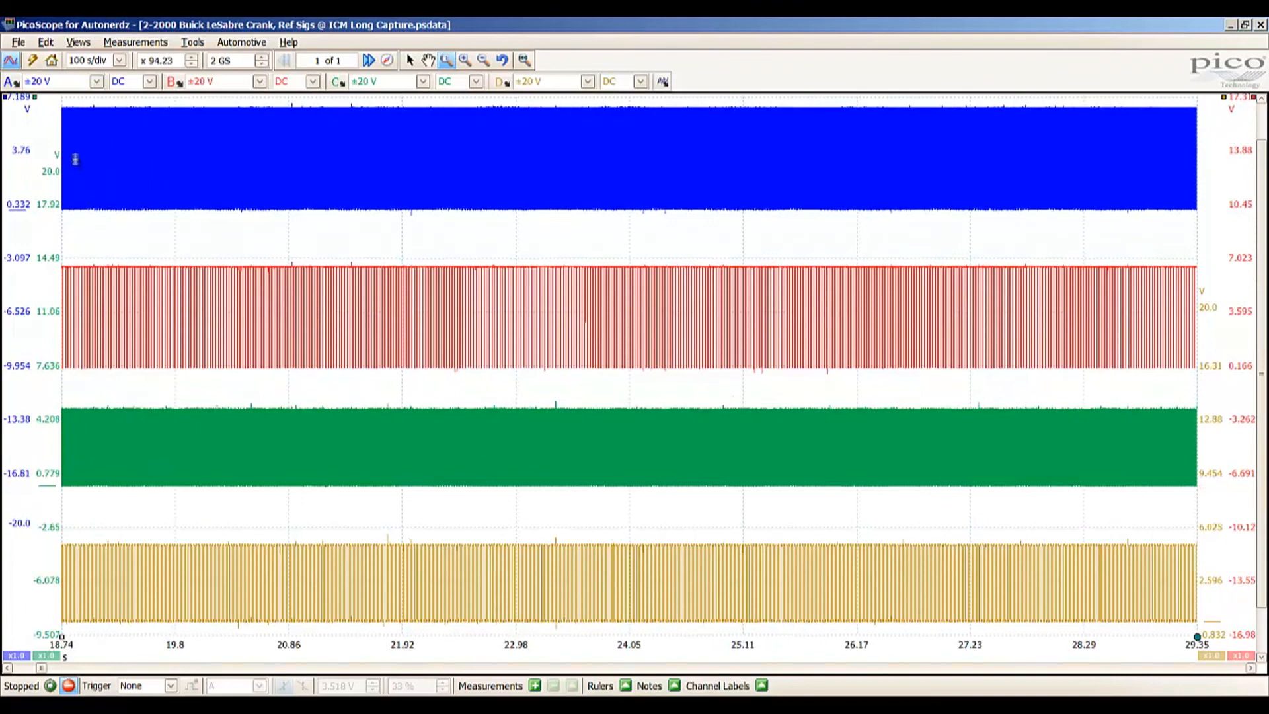
left_click_drag(66, 102, 129, 630)
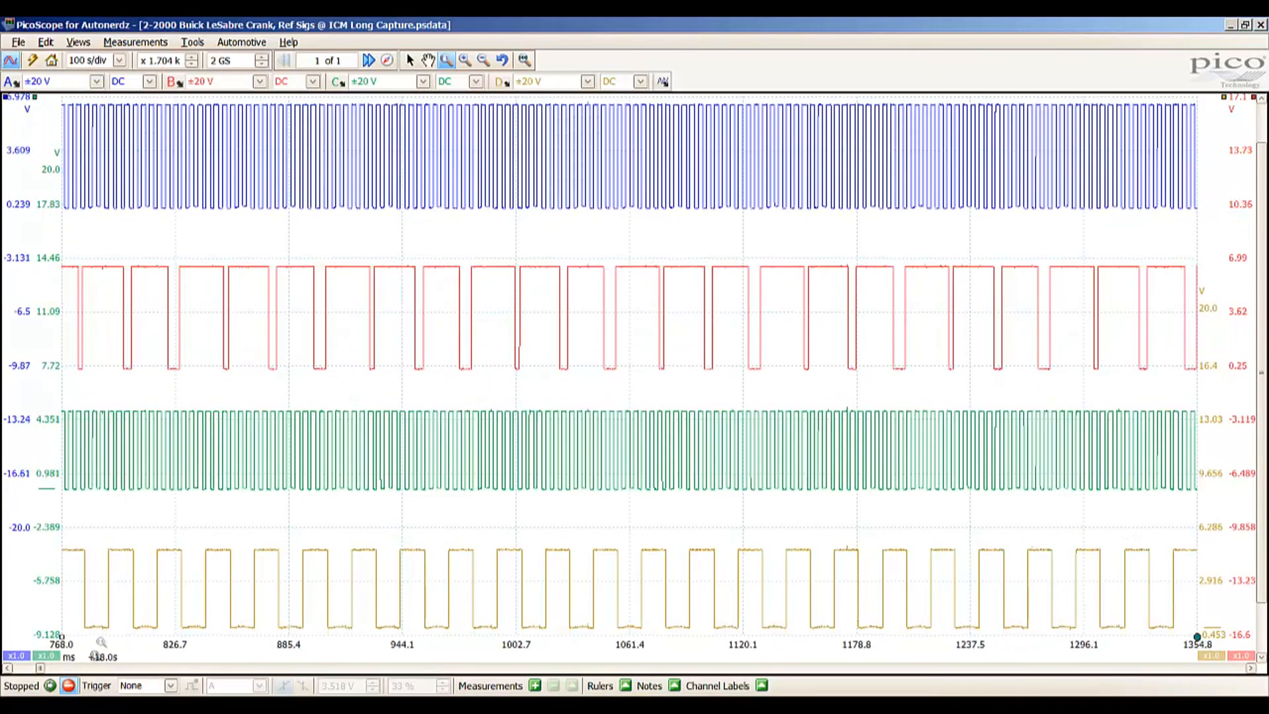
left_click_drag(41, 668, 56, 678)
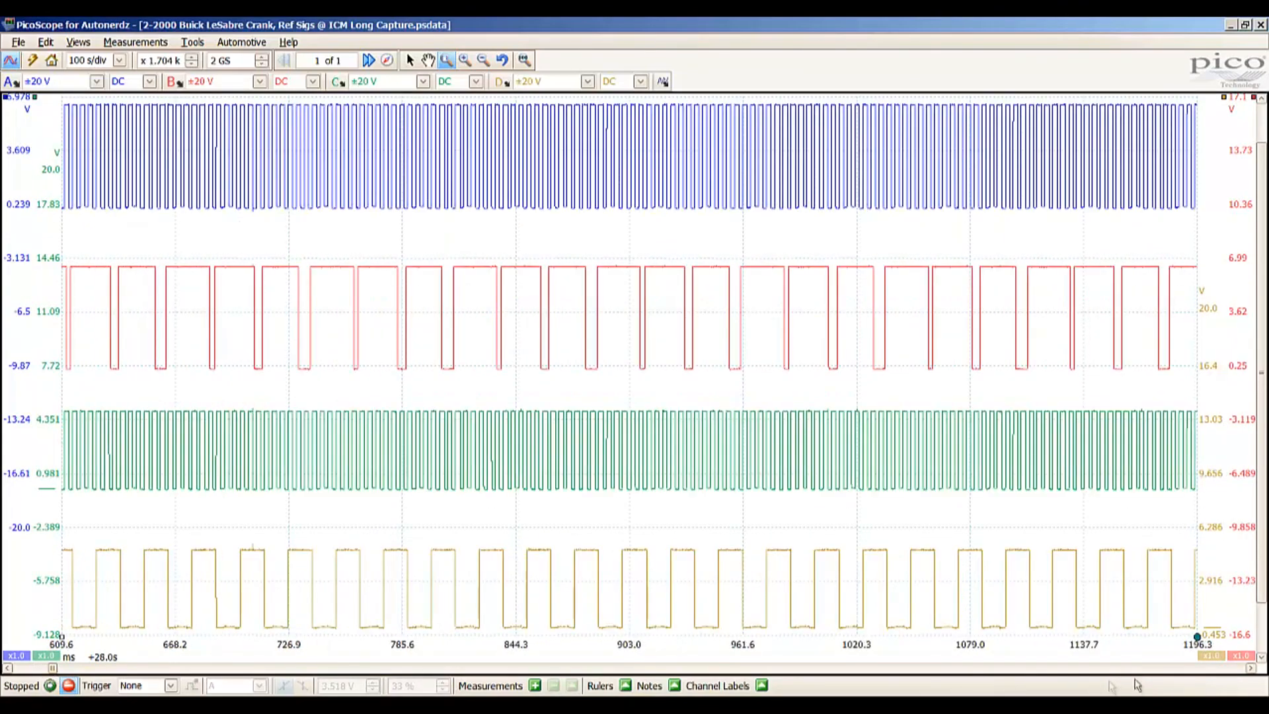
left_click_drag(1249, 669, 1250, 671)
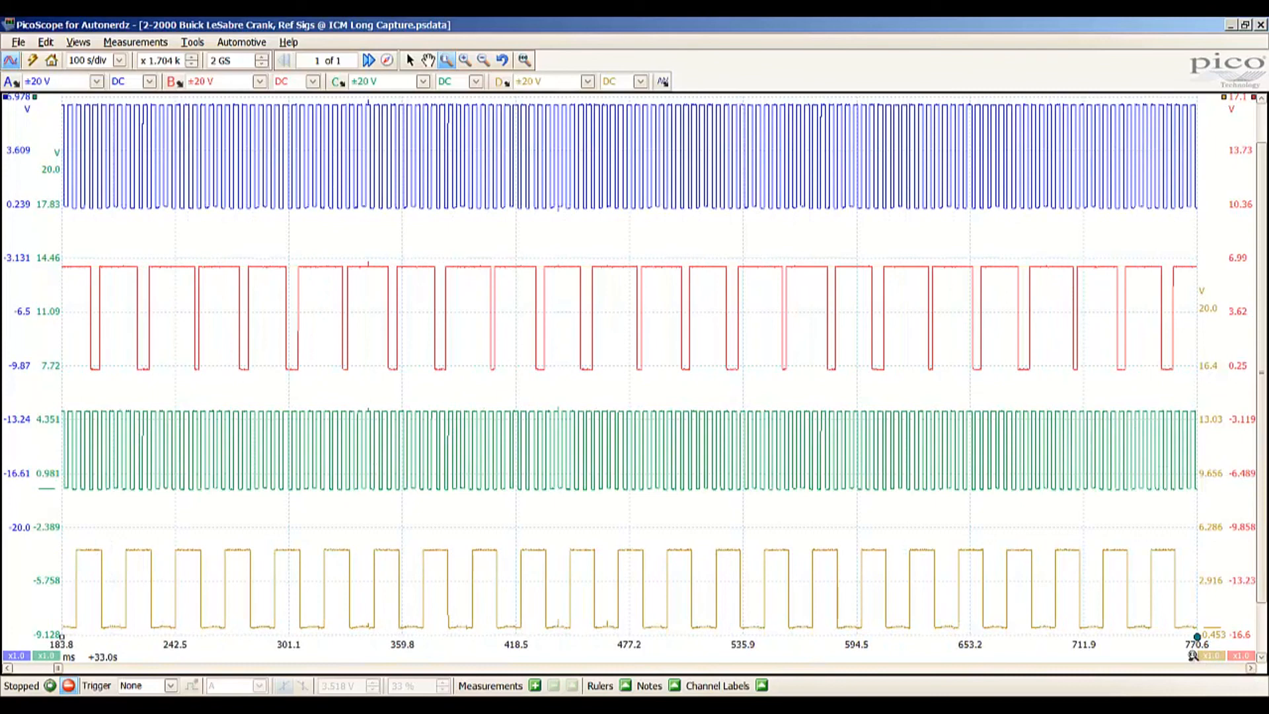